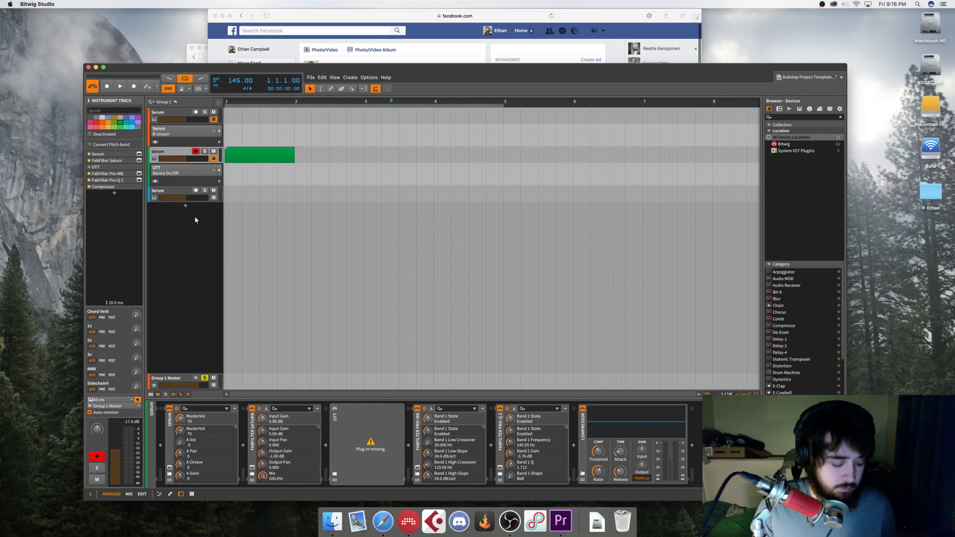
Add a new instrument track below the existing Serum tracks and load Serum on it
{"action": "double_click", "coordinate": [195, 220]}
{"action": "type", "text": "q"}
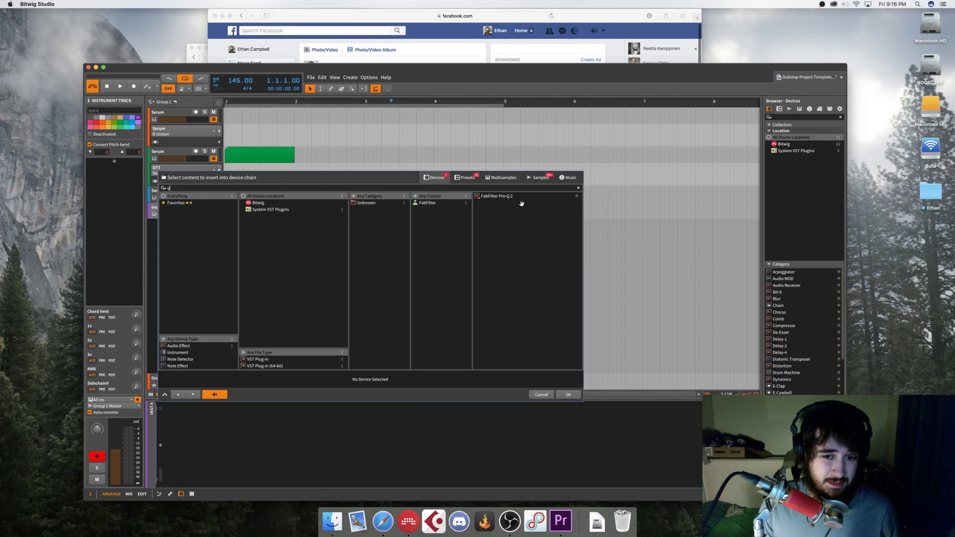
{"action": "key", "text": "BackSpace"}
{"action": "type", "text": "ser"}
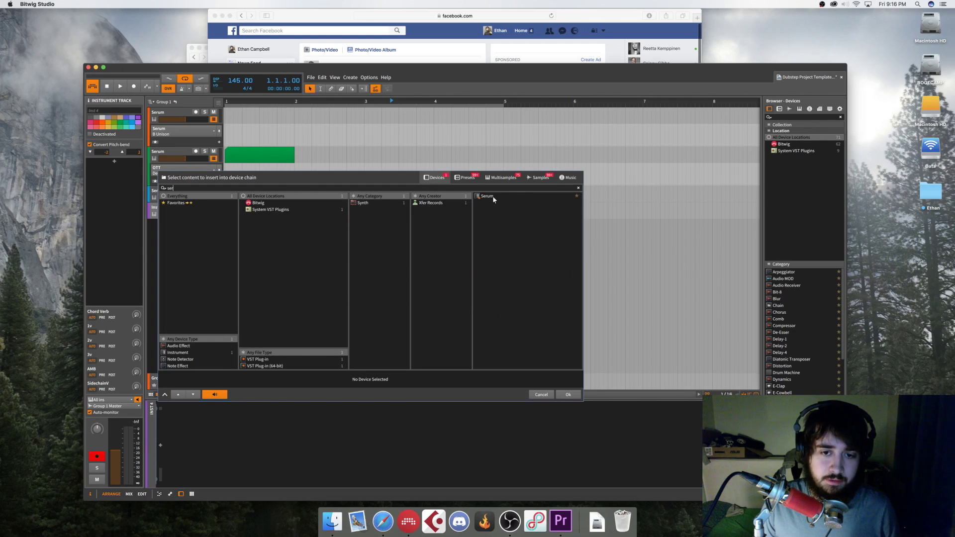
{"action": "double_click", "coordinate": [493, 197]}
Show the device chain of the second Serum track, with the Serum window moved clear of the track list
{"action": "left_click", "coordinate": [166, 152]}
{"action": "left_click_drag", "start_coordinate": [164, 225], "coordinate": [346, 111]}
{"action": "left_click", "coordinate": [342, 418]}
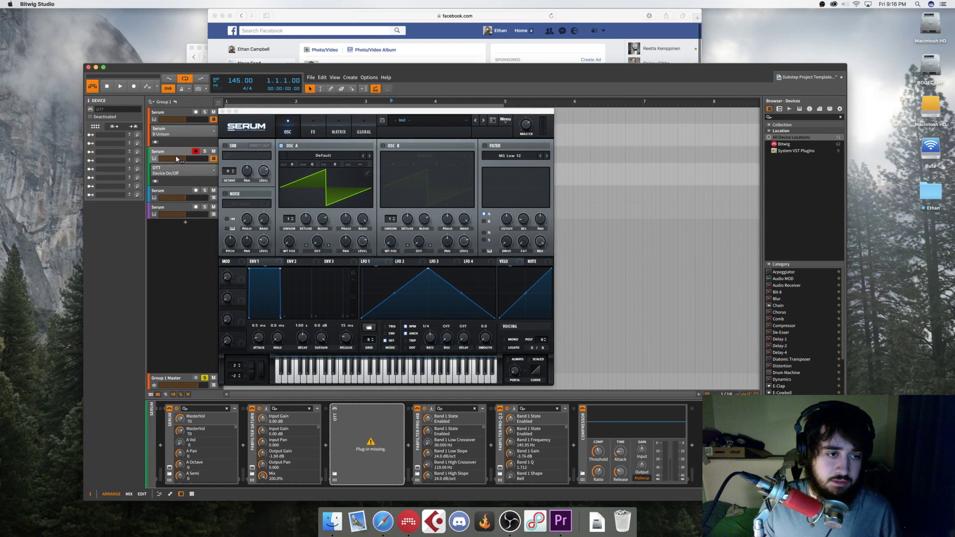
{"action": "left_click_drag", "start_coordinate": [266, 112], "coordinate": [279, 119]}
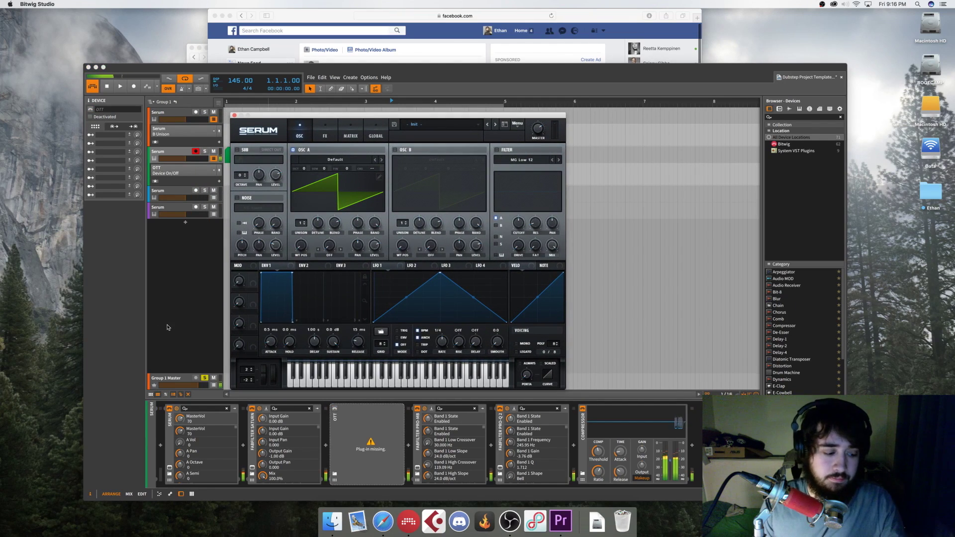
{"action": "left_click_drag", "start_coordinate": [278, 115], "coordinate": [446, 102]}
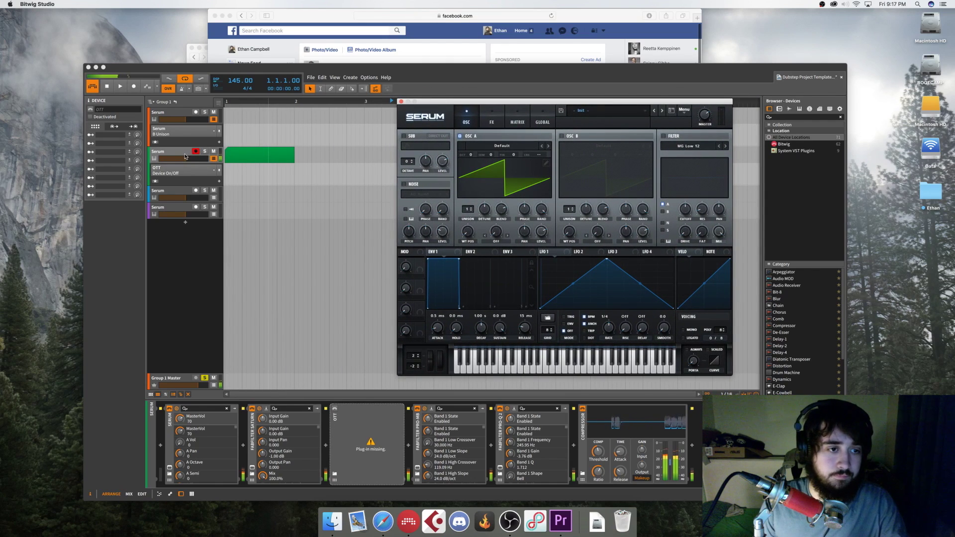
Insert FabFilter Pro-Q 2 after Serum on the new track
{"action": "left_click", "coordinate": [173, 212]}
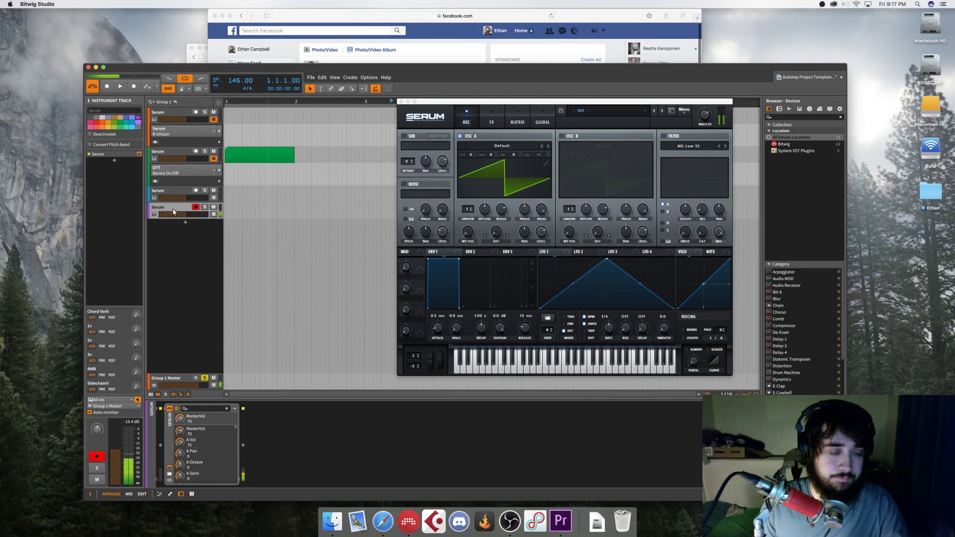
{"action": "double_click", "coordinate": [309, 411]}
{"action": "type", "text": "q"}
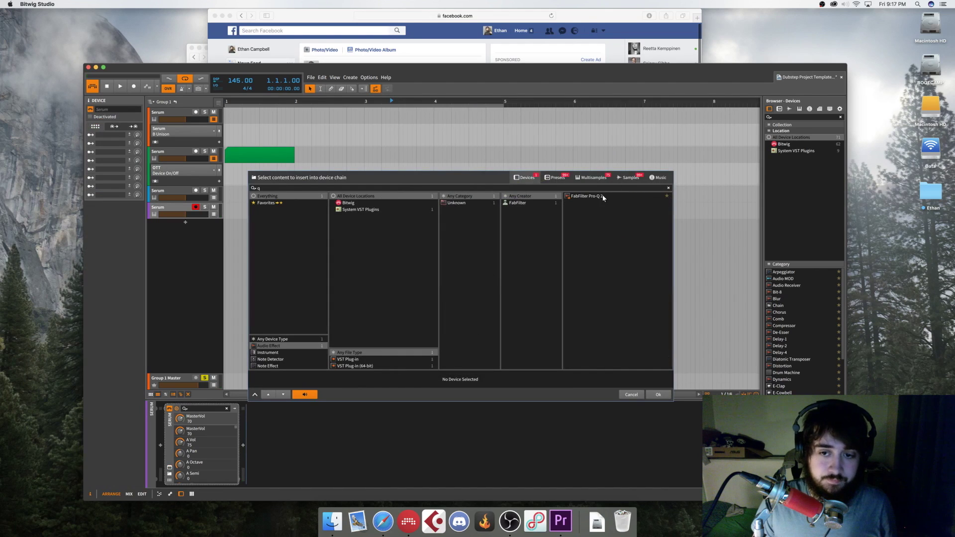
{"action": "double_click", "coordinate": [592, 197]}
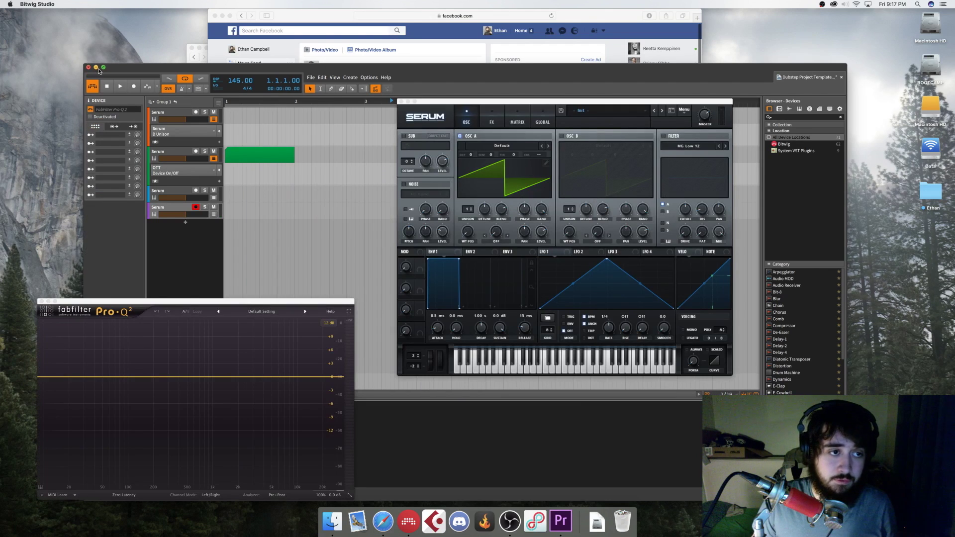
Maximize the project window and arrange the Serum and Pro-Q 2 windows side by side, keeping the new Serum track selected
{"action": "left_click", "coordinate": [103, 68]}
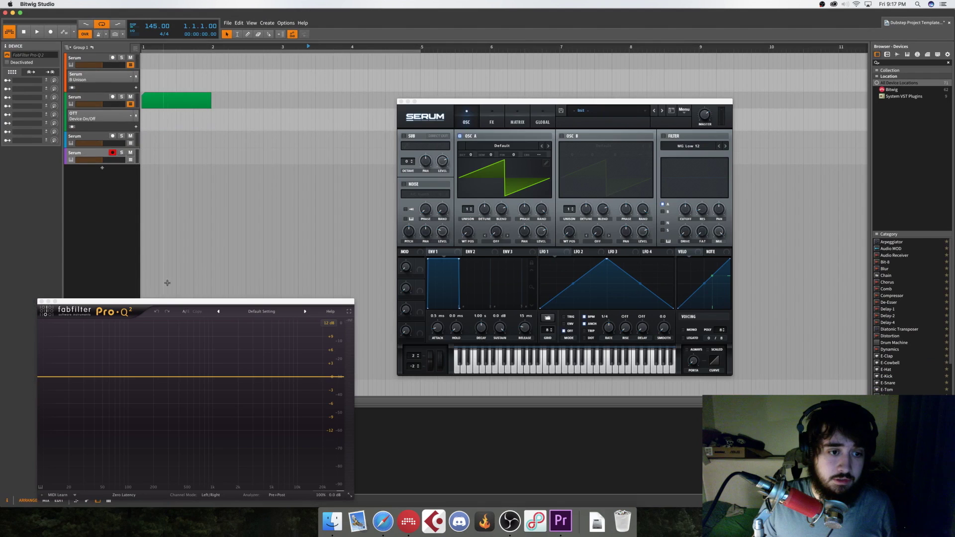
{"action": "left_click_drag", "start_coordinate": [162, 301], "coordinate": [531, 163]}
{"action": "left_click_drag", "start_coordinate": [698, 100], "coordinate": [466, 146]}
{"action": "left_click_drag", "start_coordinate": [533, 163], "coordinate": [647, 140]}
{"action": "left_click_drag", "start_coordinate": [354, 148], "coordinate": [342, 111]}
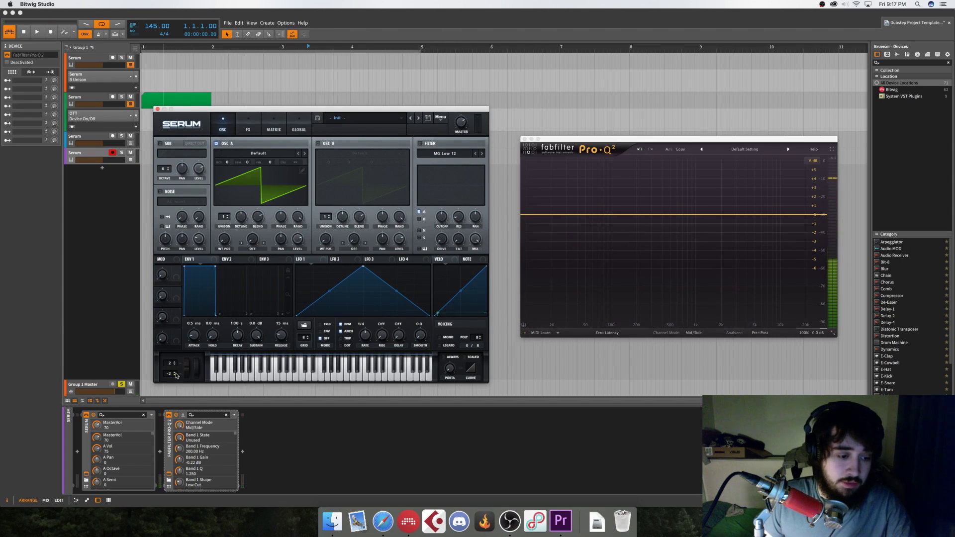
{"action": "left_click", "coordinate": [117, 250]}
{"action": "left_click", "coordinate": [84, 137]}
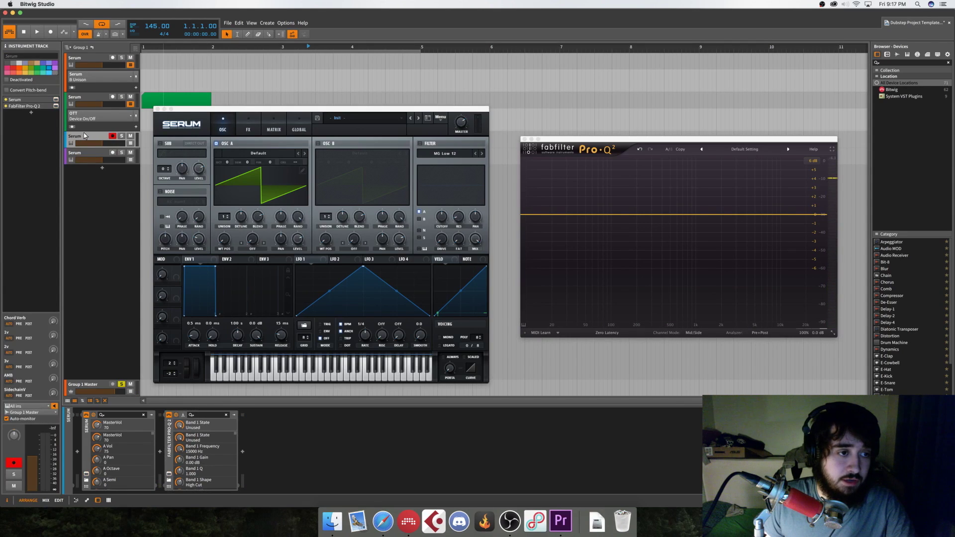
{"action": "left_click", "coordinate": [83, 152]}
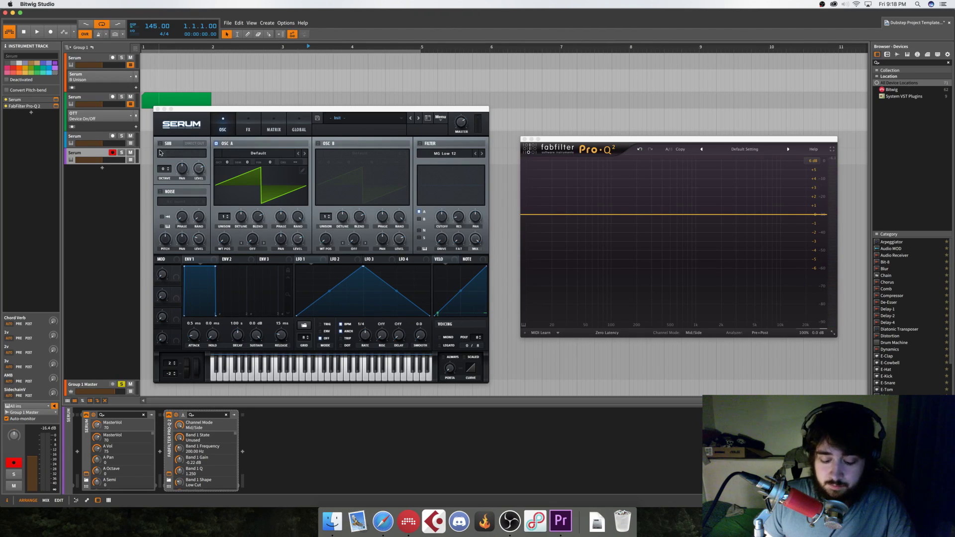
{"action": "left_click_drag", "start_coordinate": [291, 111], "coordinate": [281, 101]}
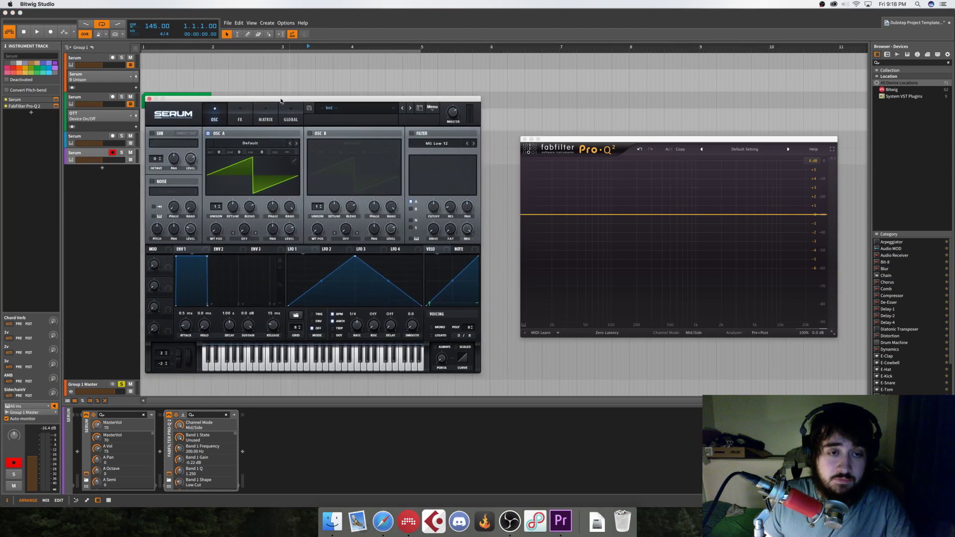
Enable Serum's filter with the Multi type HP 12, adjusting its cutoff and setting its variable frequency to 93%
{"action": "left_click", "coordinate": [240, 120]}
{"action": "left_click", "coordinate": [214, 120]}
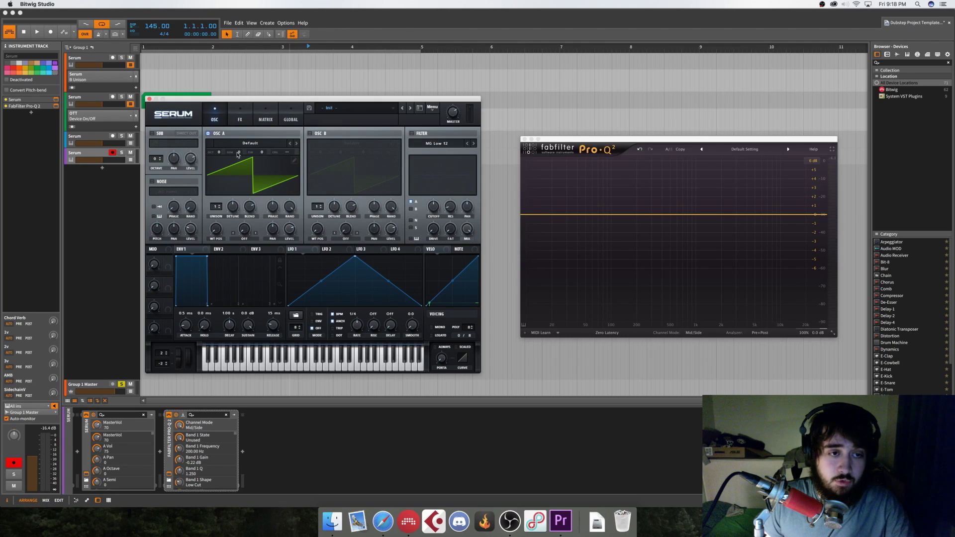
{"action": "left_click", "coordinate": [411, 134]}
{"action": "left_click", "coordinate": [433, 143]}
{"action": "left_click", "coordinate": [439, 139]}
{"action": "left_click", "coordinate": [441, 146]}
{"action": "mouse_move", "coordinate": [433, 159]}
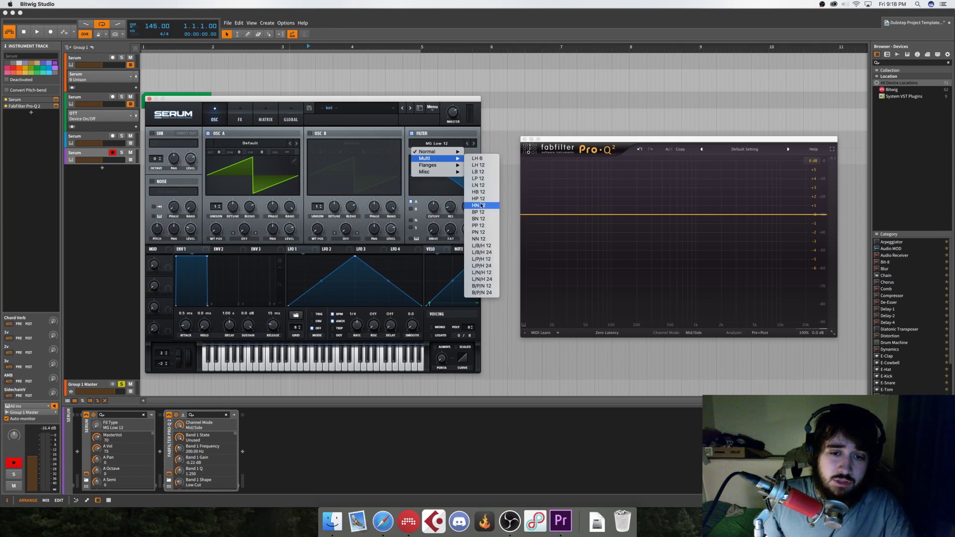
{"action": "left_click", "coordinate": [478, 198]}
{"action": "left_click_drag", "start_coordinate": [433, 206], "coordinate": [433, 187]}
{"action": "left_click_drag", "start_coordinate": [448, 228], "coordinate": [442, 222]}
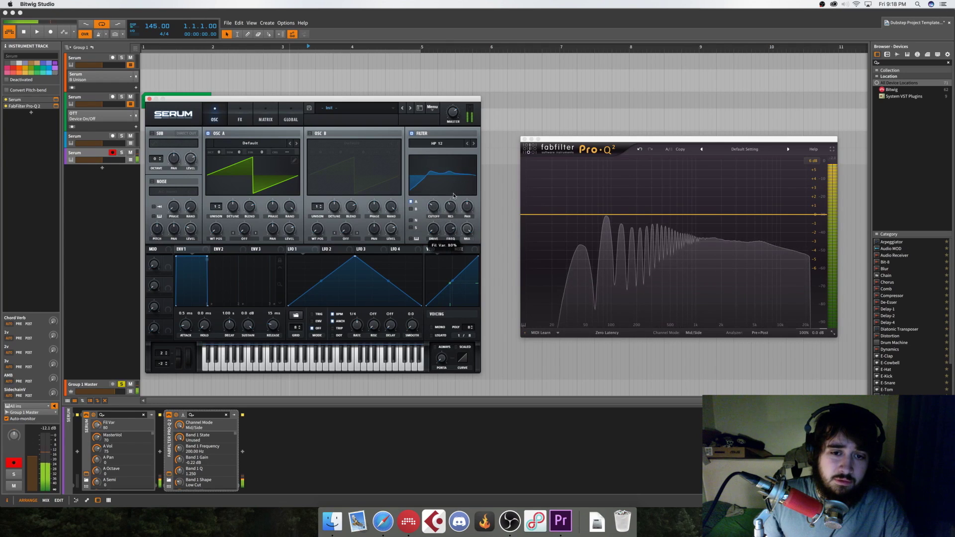
Try a low cut at about 103 Hz together with a second band in Pro-Q 2
{"action": "double_click", "coordinate": [531, 216]}
{"action": "left_click_drag", "start_coordinate": [531, 216], "coordinate": [616, 215]}
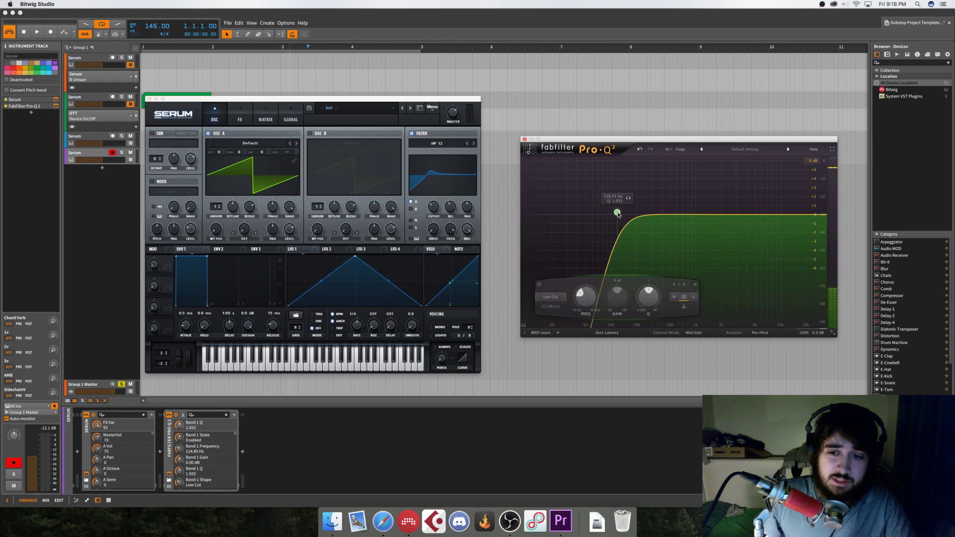
{"action": "mouse_move", "coordinate": [724, 215]}
{"action": "left_mouse_down"}
{"action": "mouse_move", "coordinate": [724, 195]}
{"action": "mouse_move", "coordinate": [737, 200]}
{"action": "mouse_move", "coordinate": [730, 197]}
{"action": "left_mouse_up"}
{"action": "left_click_drag", "start_coordinate": [617, 215], "coordinate": [612, 183]}
{"action": "mouse_move", "coordinate": [731, 197]}
{"action": "left_mouse_down"}
{"action": "mouse_move", "coordinate": [691, 198]}
{"action": "mouse_move", "coordinate": [759, 199]}
{"action": "mouse_move", "coordinate": [727, 198]}
{"action": "left_mouse_up"}
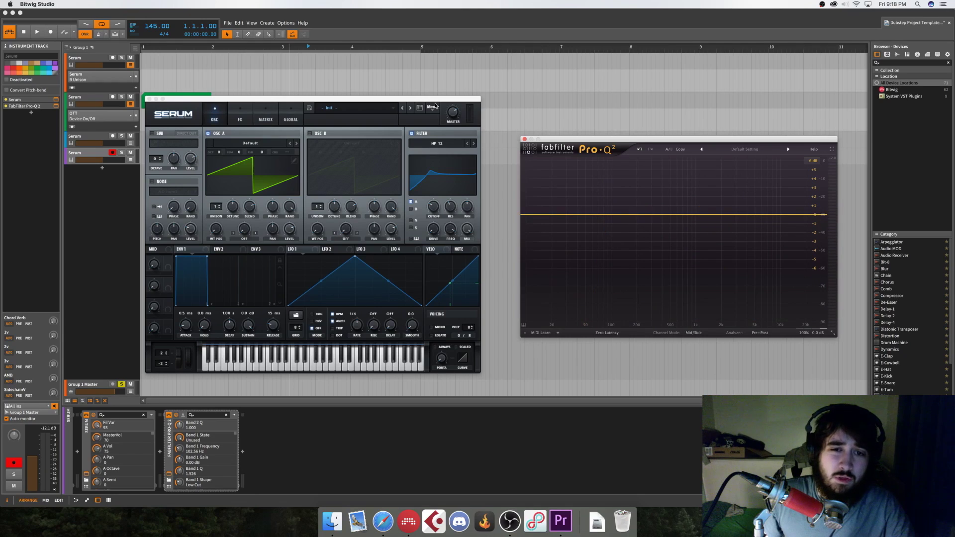
Reshape Serum's LFO 1 into one wide and two narrow rounded humps, and set the filter cutoff to 0
{"action": "left_click", "coordinate": [434, 99]}
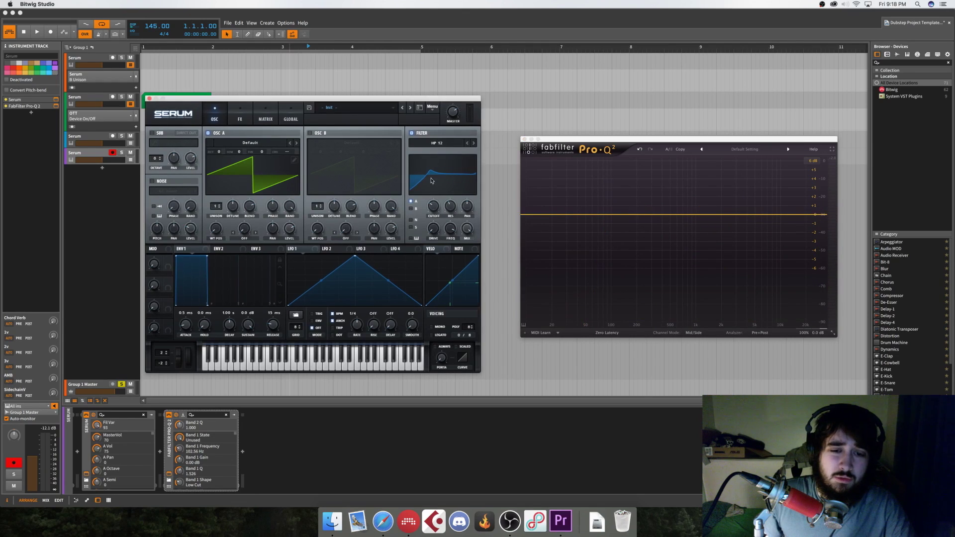
{"action": "left_click", "coordinate": [438, 234]}
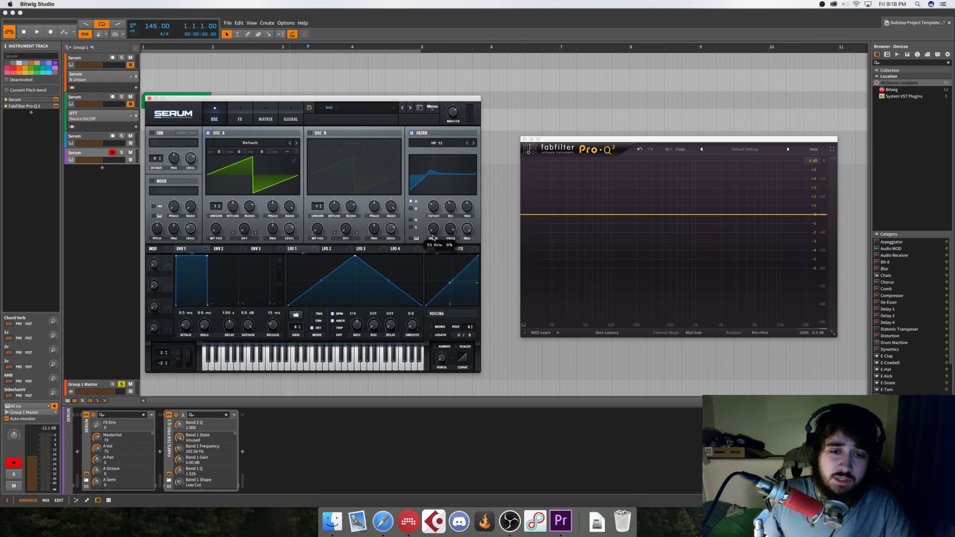
{"action": "left_click_drag", "start_coordinate": [321, 281], "coordinate": [320, 273]}
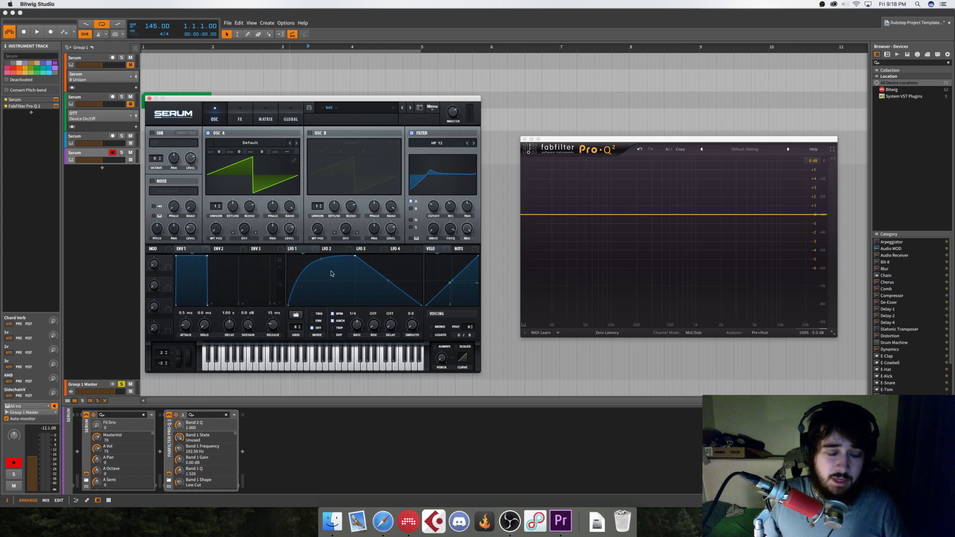
{"action": "left_click_drag", "start_coordinate": [388, 281], "coordinate": [326, 253]}
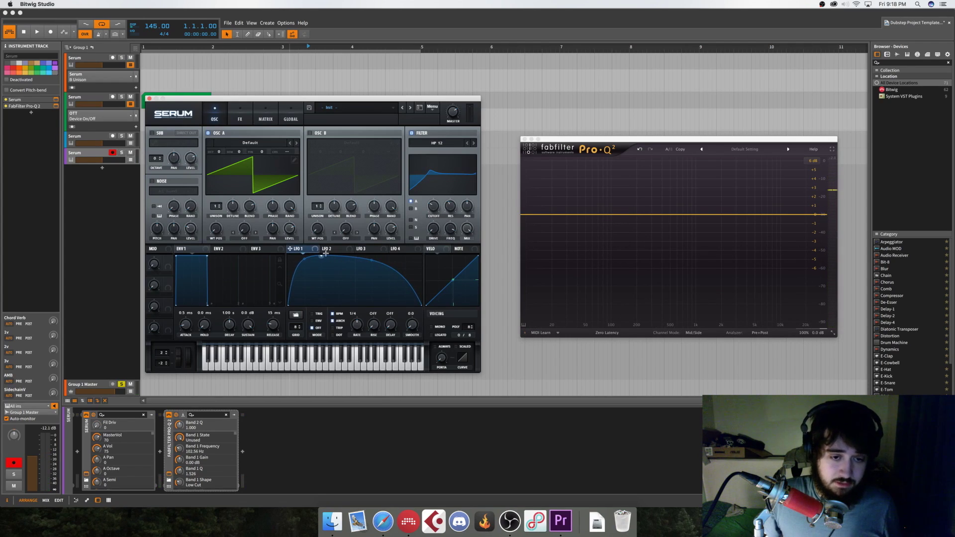
{"action": "double_click", "coordinate": [355, 304]}
{"action": "double_click", "coordinate": [371, 257]}
{"action": "double_click", "coordinate": [406, 265]}
{"action": "mouse_move", "coordinate": [404, 264]}
{"action": "left_mouse_down"}
{"action": "mouse_move", "coordinate": [390, 311]}
{"action": "mouse_move", "coordinate": [396, 248]}
{"action": "left_mouse_up"}
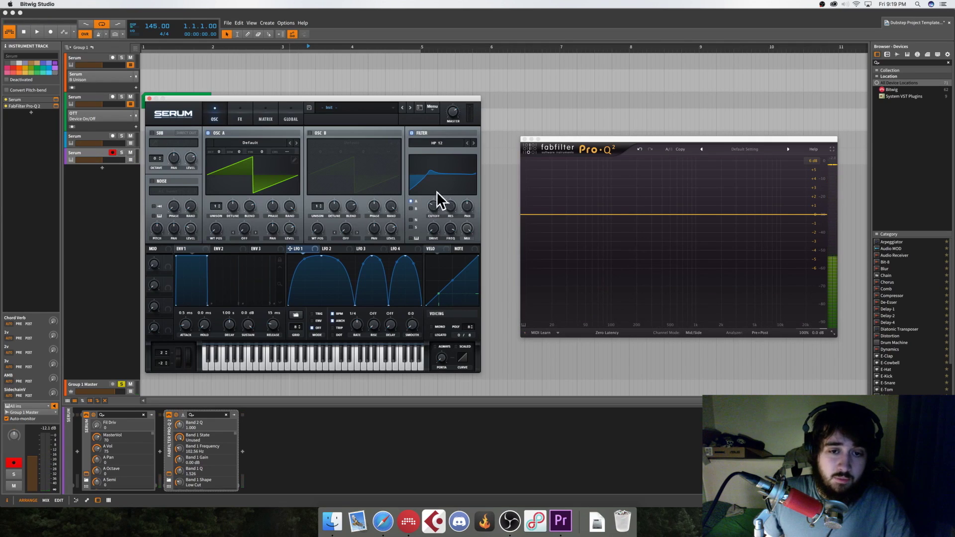
{"action": "left_click_drag", "start_coordinate": [436, 204], "coordinate": [427, 221]}
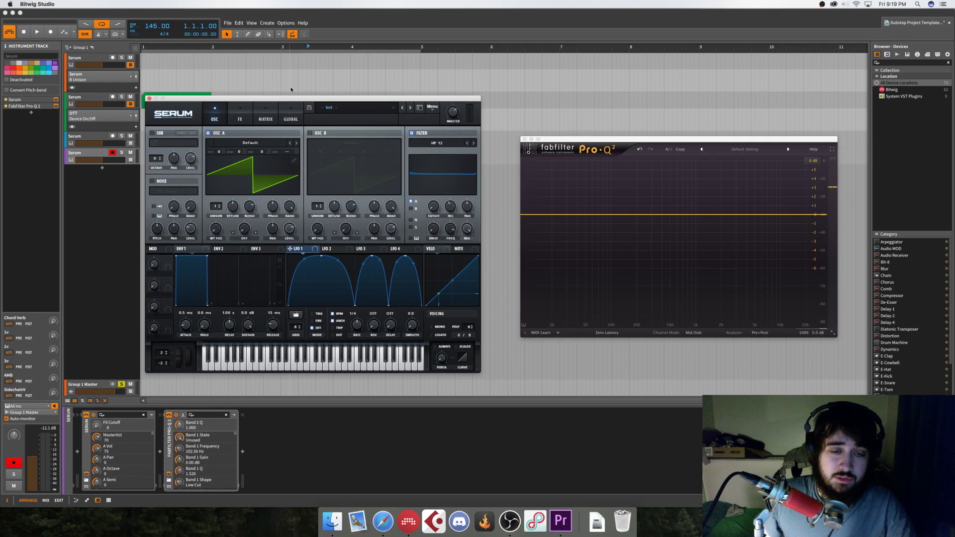
Move the clip from the second Serum track to the new Serum track and open it in the note editor
{"action": "left_click_drag", "start_coordinate": [277, 100], "coordinate": [367, 80]}
{"action": "left_click", "coordinate": [147, 151]}
{"action": "left_click_drag", "start_coordinate": [151, 102], "coordinate": [151, 157]}
{"action": "double_click", "coordinate": [151, 157]}
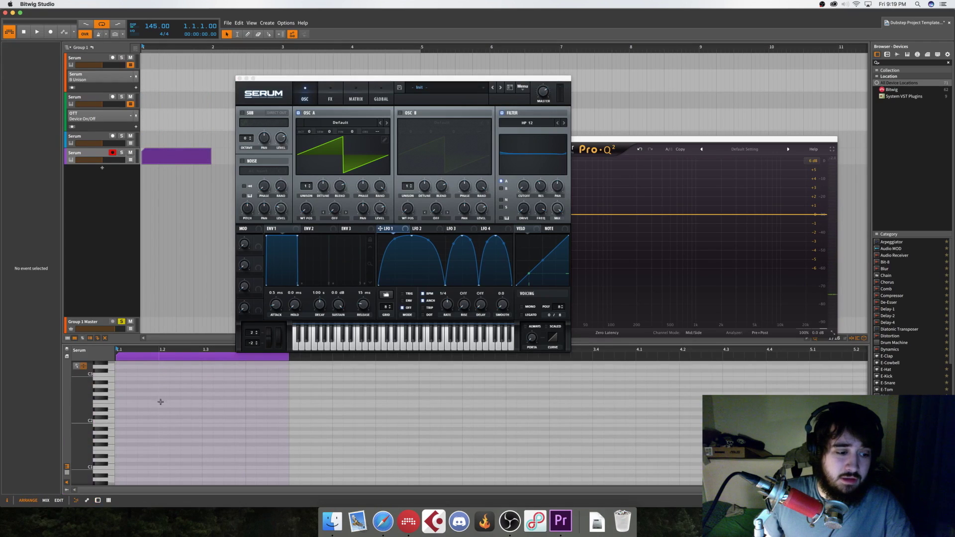
{"action": "scroll", "coordinate": [160, 403], "scroll_direction": "down", "scroll_amount": 2}
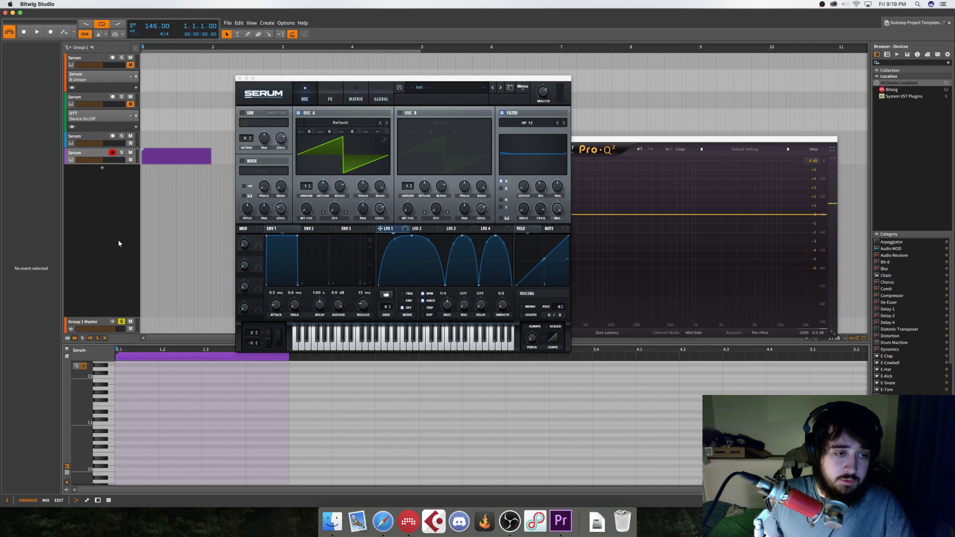
Modulate Serum's filter cutoff with LFO 1 and adjust the modulation amount
{"action": "left_click", "coordinate": [100, 155]}
{"action": "left_click_drag", "start_coordinate": [318, 87], "coordinate": [234, 88]}
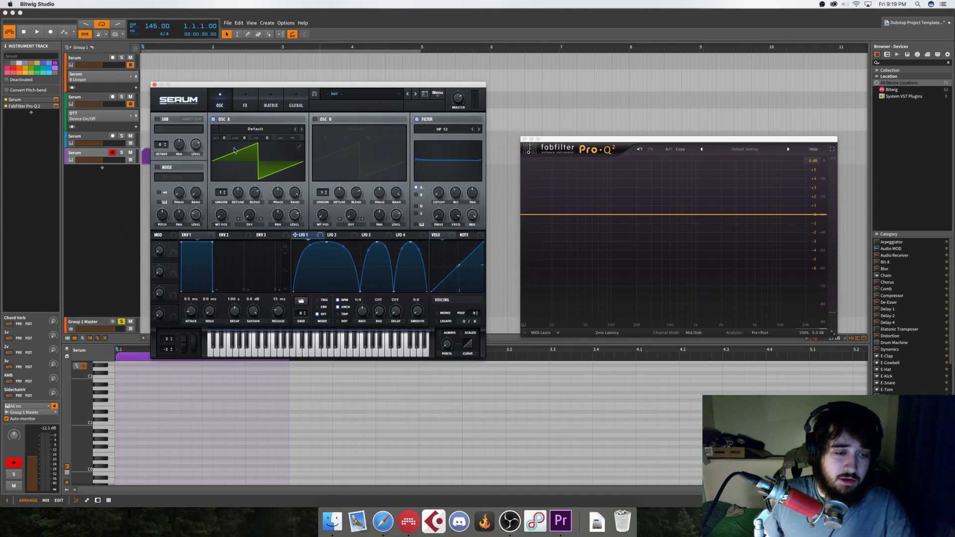
{"action": "left_click_drag", "start_coordinate": [223, 141], "coordinate": [222, 149]}
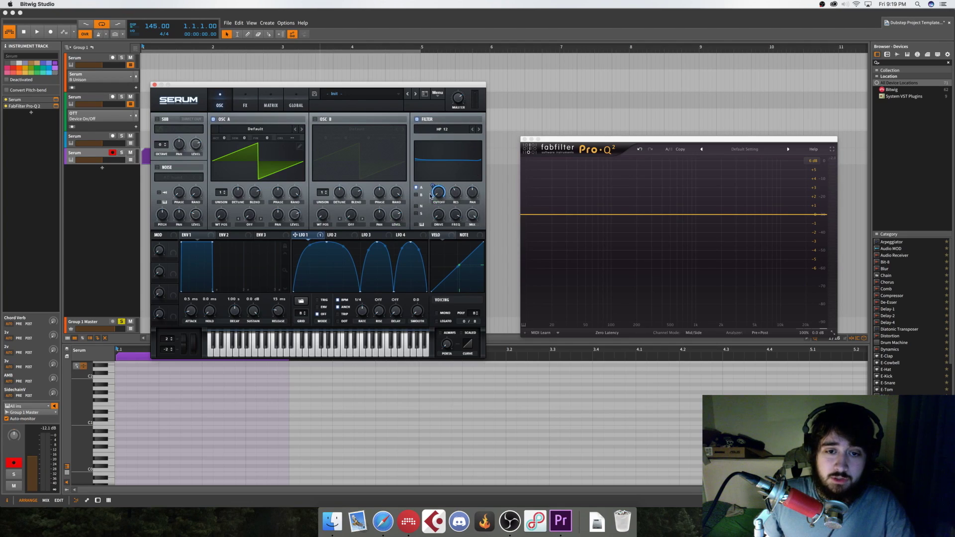
{"action": "left_click_drag", "start_coordinate": [433, 189], "coordinate": [430, 208]}
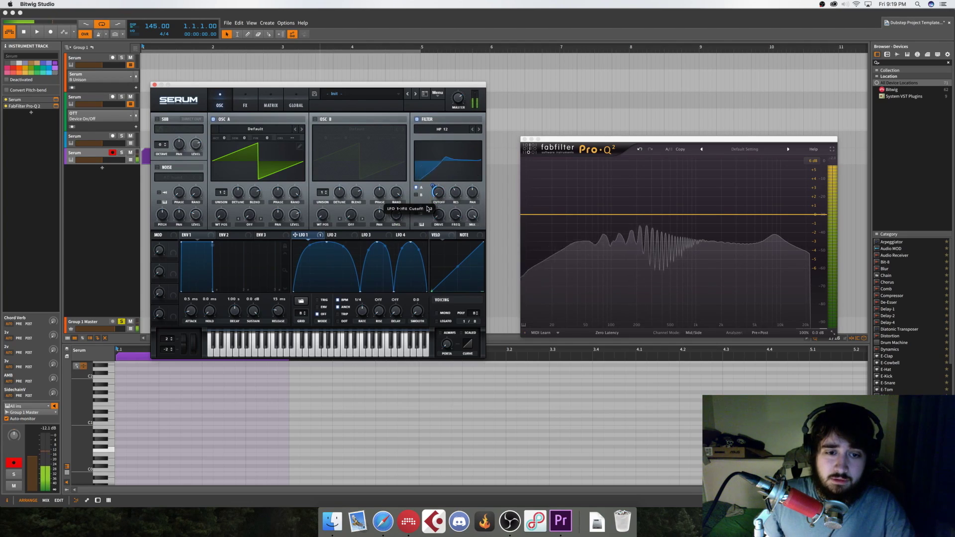
Set LFO 1 to trigger mode with a rate of 1/2
{"action": "left_click_drag", "start_coordinate": [364, 316], "coordinate": [365, 336]}
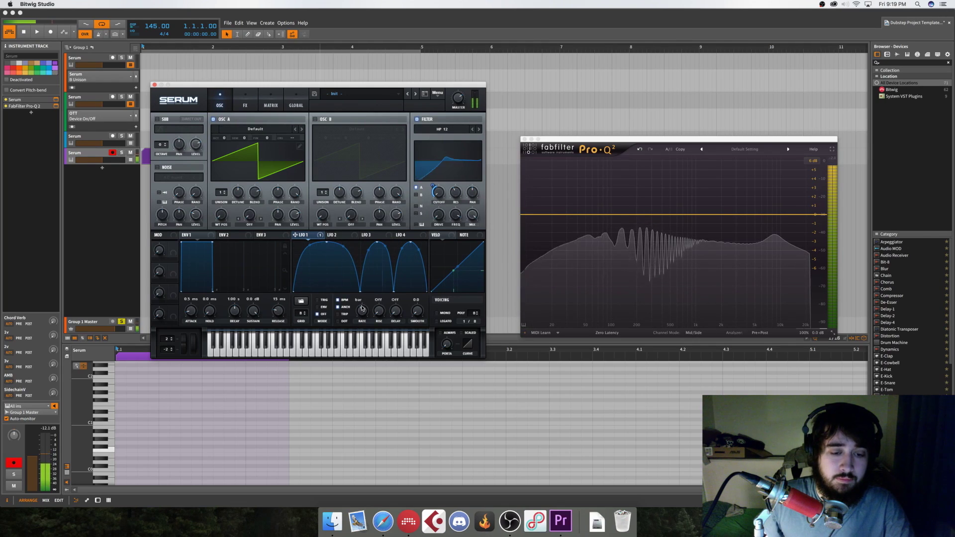
{"action": "left_click_drag", "start_coordinate": [362, 313], "coordinate": [361, 309]}
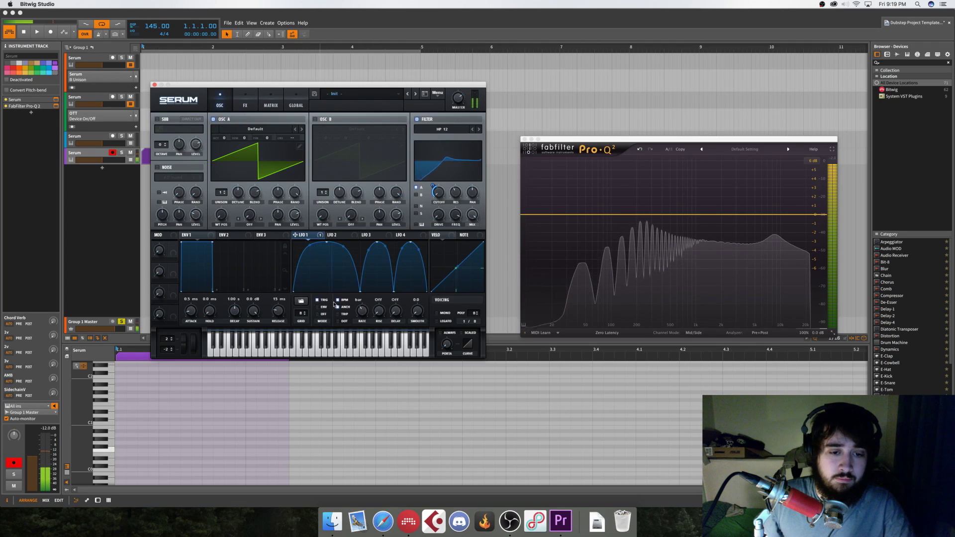
{"action": "left_click_drag", "start_coordinate": [361, 309], "coordinate": [361, 307]}
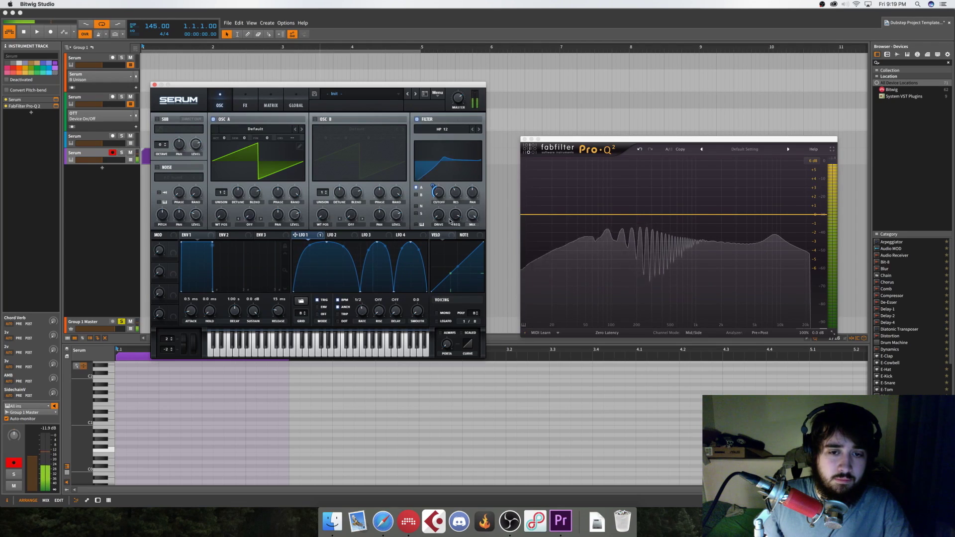
Assign LFO 1 to the filter's variable frequency as well, and fine-tune the frequency setting and the cutoff modulation amount
{"action": "left_click_drag", "start_coordinate": [432, 186], "coordinate": [431, 181]}
{"action": "left_click_drag", "start_coordinate": [296, 234], "coordinate": [456, 217]}
{"action": "mouse_move", "coordinate": [455, 217]}
{"action": "left_mouse_down"}
{"action": "mouse_move", "coordinate": [453, 233]}
{"action": "mouse_move", "coordinate": [456, 206]}
{"action": "mouse_move", "coordinate": [448, 218]}
{"action": "left_mouse_up"}
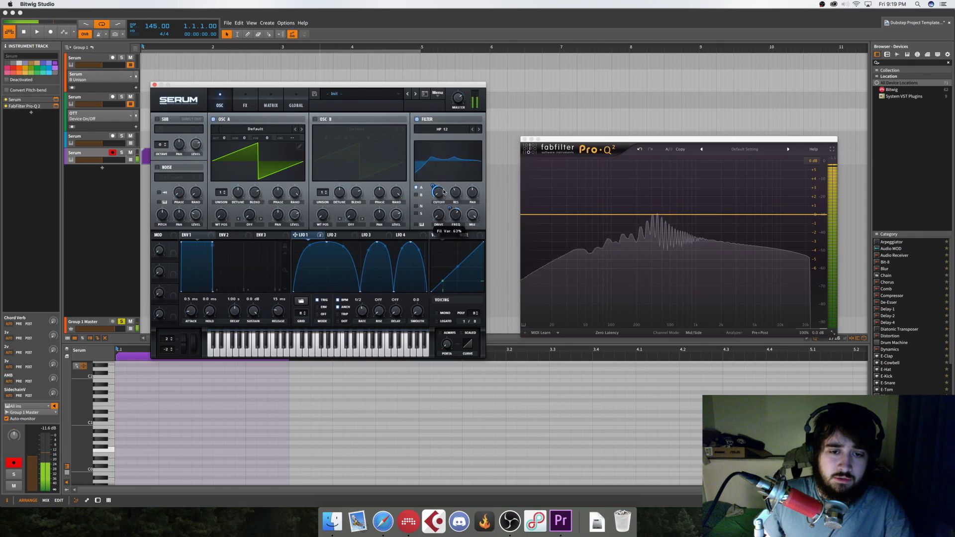
{"action": "left_click_drag", "start_coordinate": [436, 184], "coordinate": [435, 185]}
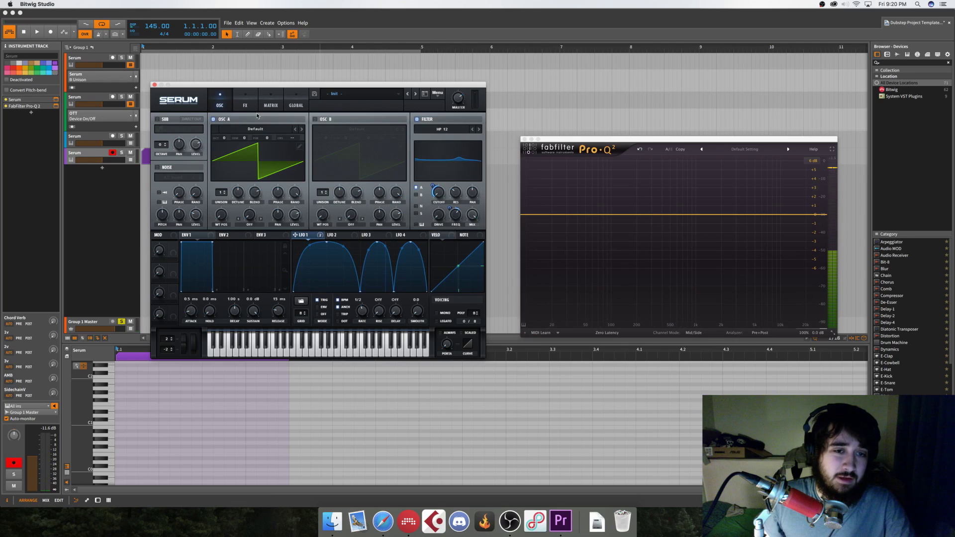
Change Serum's filter type to HN 12
{"action": "left_click", "coordinate": [479, 130]}
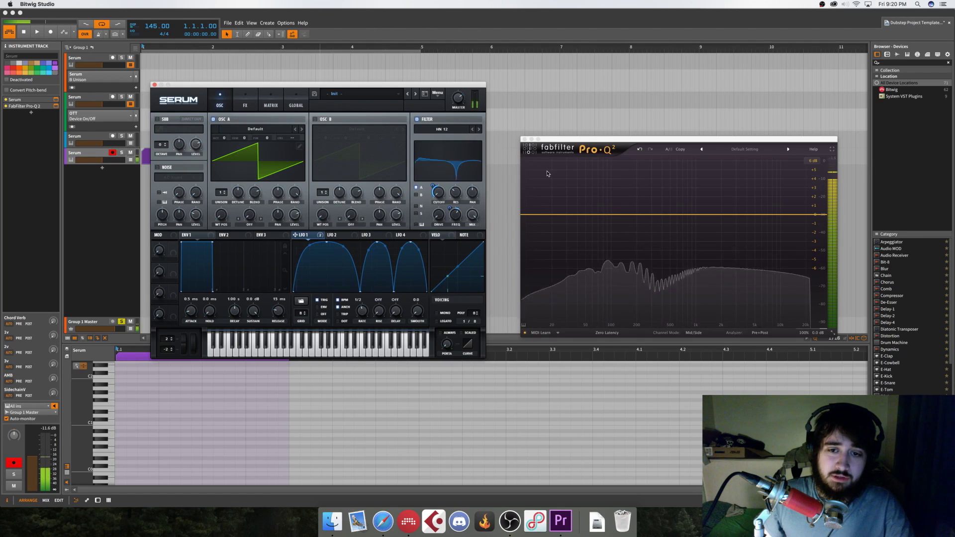
Try a low cut and a notch band on the Pro-Q 2 curve and remove both bands
{"action": "left_click", "coordinate": [545, 215]}
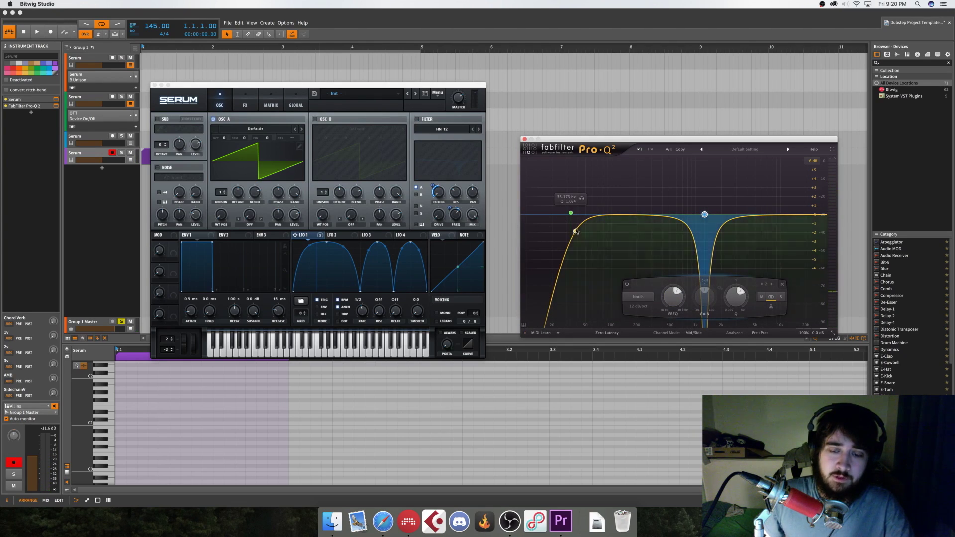
{"action": "left_click", "coordinate": [570, 214]}
{"action": "left_click_drag", "start_coordinate": [610, 223], "coordinate": [726, 205]}
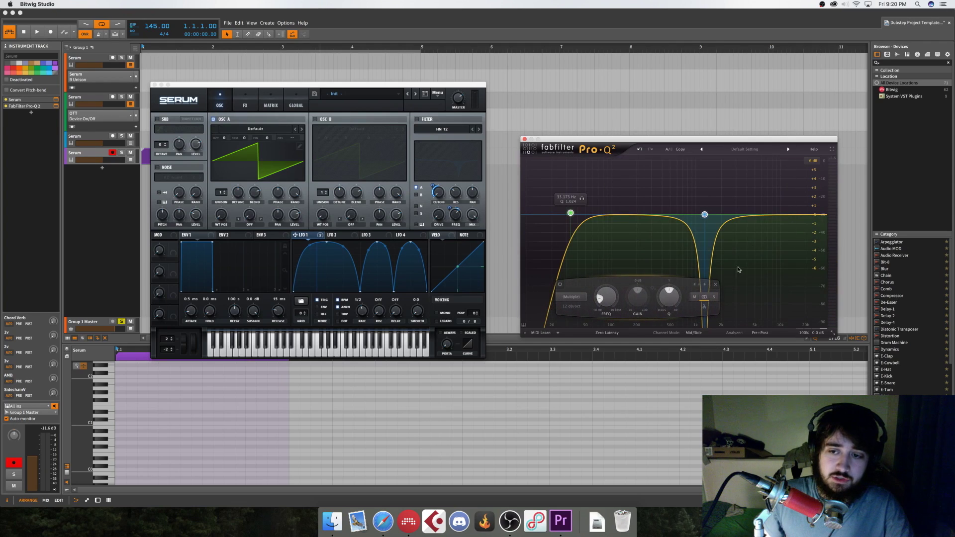
{"action": "left_click", "coordinate": [715, 285]}
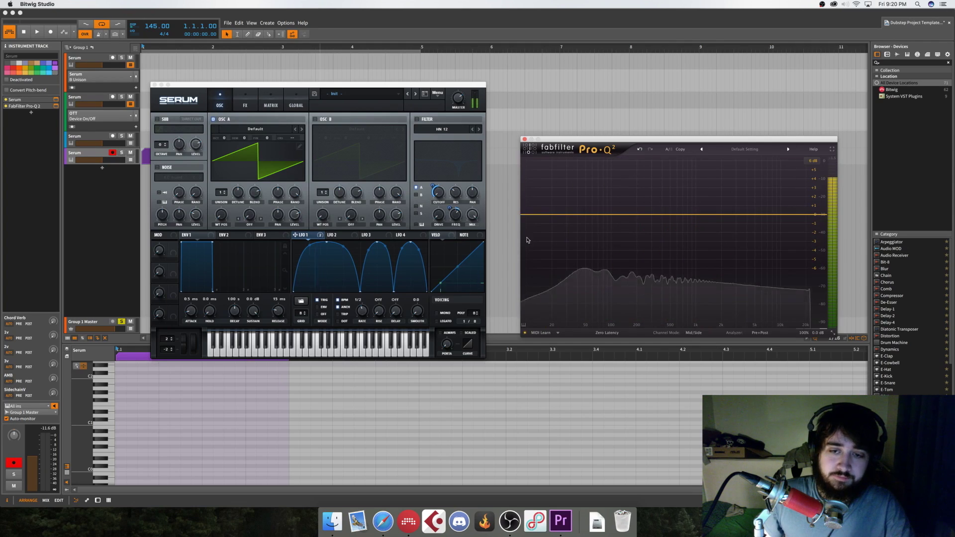
Turn Serum's filter back on and browse the Misc filter types
{"action": "left_click", "coordinate": [417, 119]}
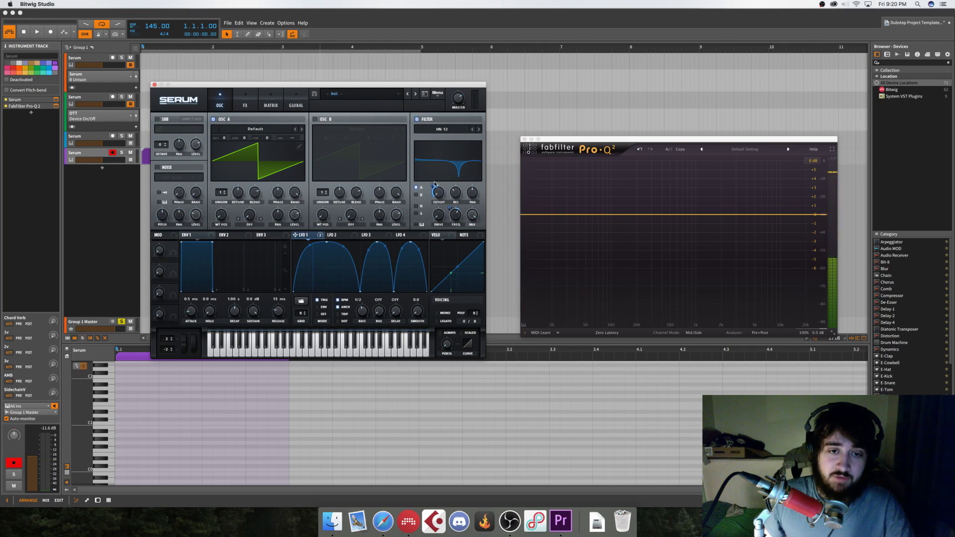
{"action": "left_click", "coordinate": [244, 100]}
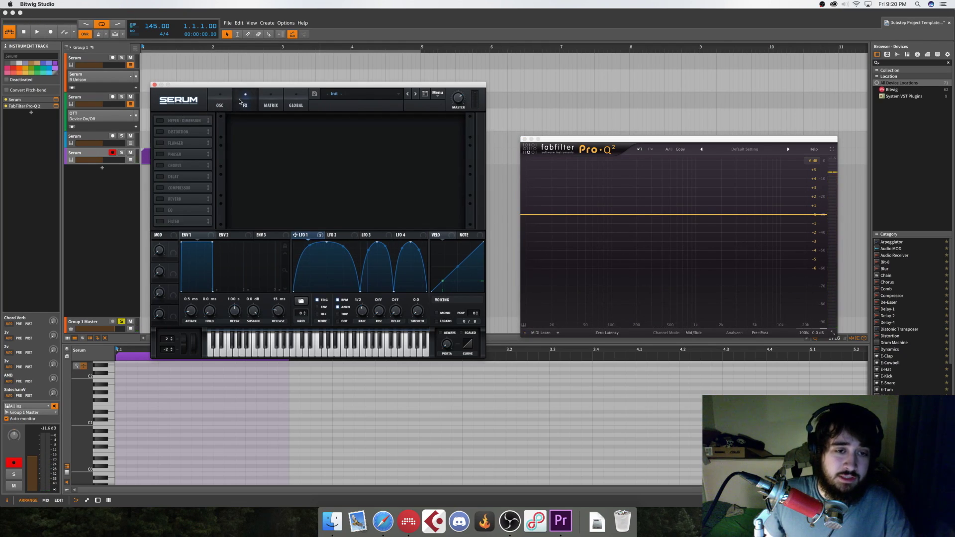
{"action": "left_click", "coordinate": [220, 102]}
{"action": "left_click", "coordinate": [433, 133]}
{"action": "mouse_move", "coordinate": [450, 161]}
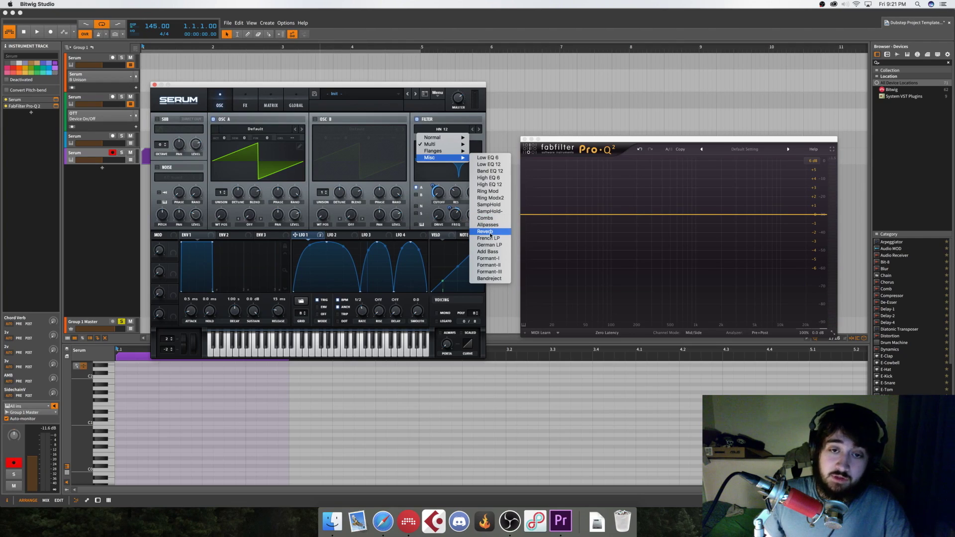
{"action": "left_click", "coordinate": [268, 89]}
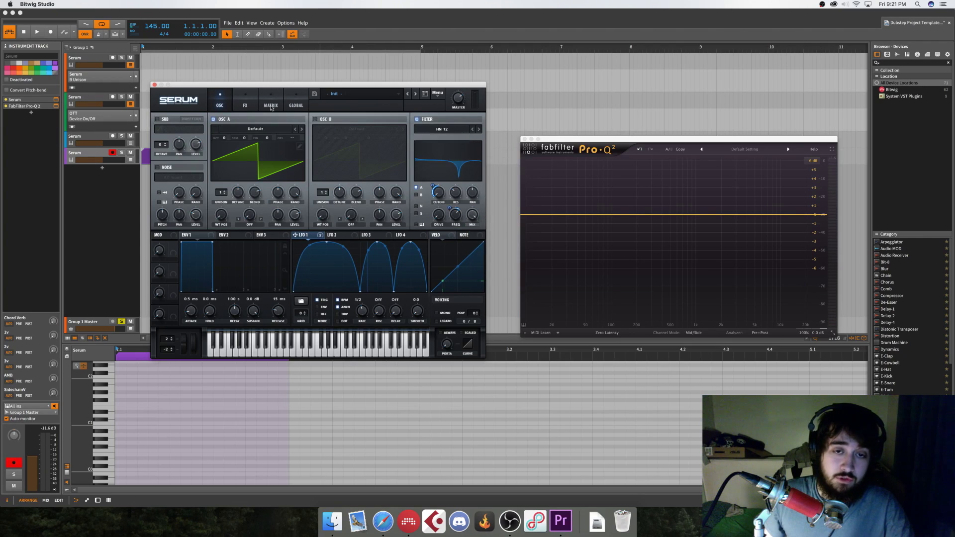
Enable Serum's Hyper/Dimension effect and modulate the Hyper mix with LFO 1
{"action": "left_click", "coordinate": [251, 106]}
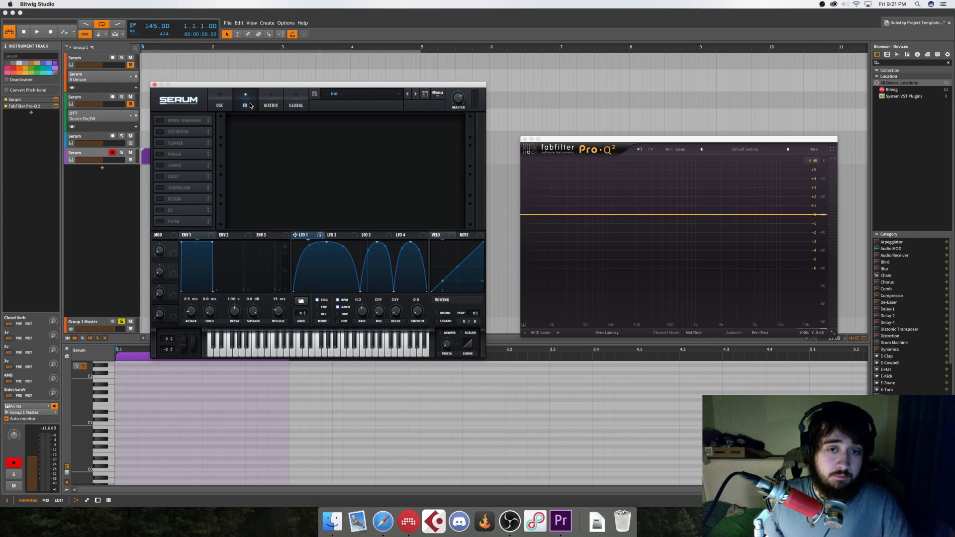
{"action": "left_click", "coordinate": [219, 104]}
{"action": "left_click", "coordinate": [245, 105]}
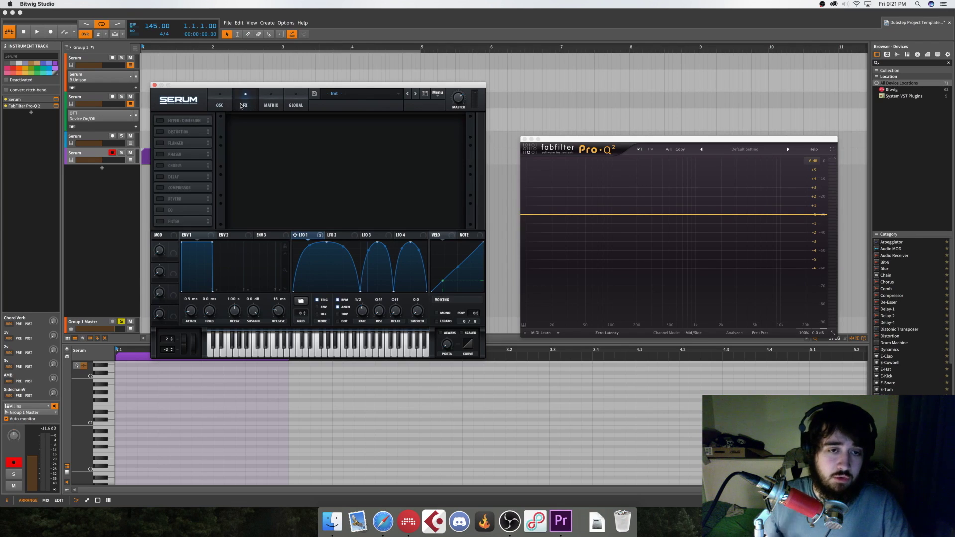
{"action": "left_click", "coordinate": [160, 121]}
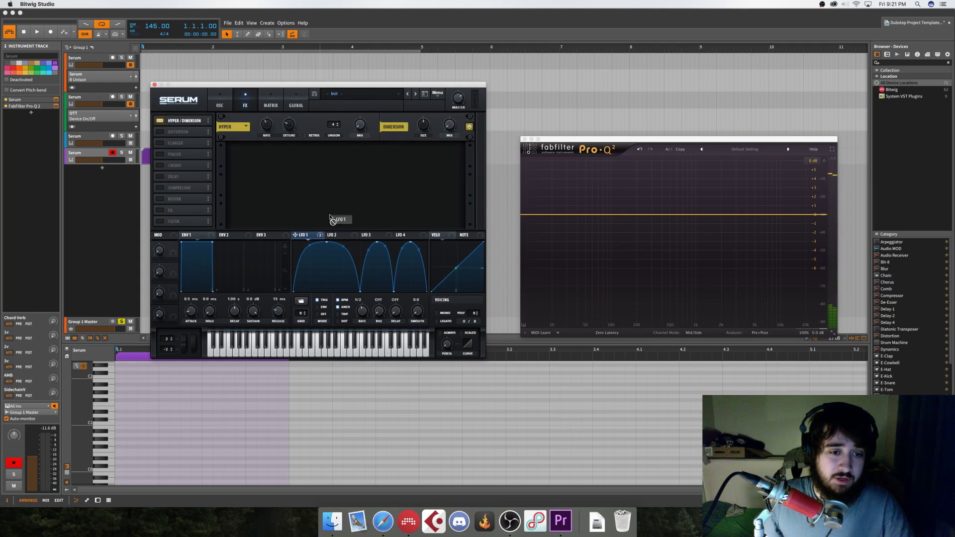
{"action": "left_click_drag", "start_coordinate": [332, 220], "coordinate": [359, 125]}
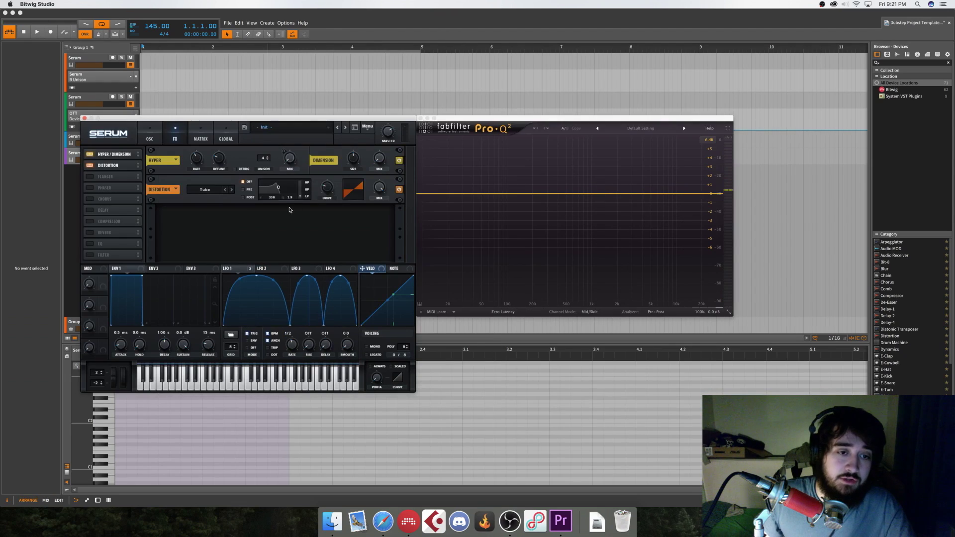
Assign LFO 1 to the Tube distortion's drive and mix, and fine-tune the mix modulation to about -56
{"action": "left_click_drag", "start_coordinate": [302, 199], "coordinate": [327, 188]}
{"action": "left_click_drag", "start_coordinate": [240, 271], "coordinate": [377, 184]}
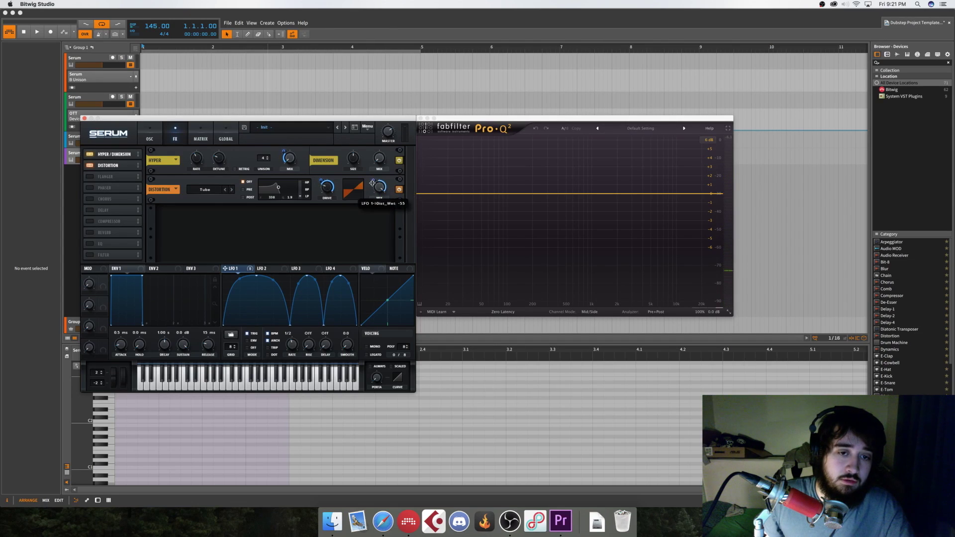
{"action": "mouse_move", "coordinate": [374, 180]}
{"action": "left_mouse_down"}
{"action": "mouse_move", "coordinate": [379, 166]}
{"action": "mouse_move", "coordinate": [374, 182]}
{"action": "left_mouse_up"}
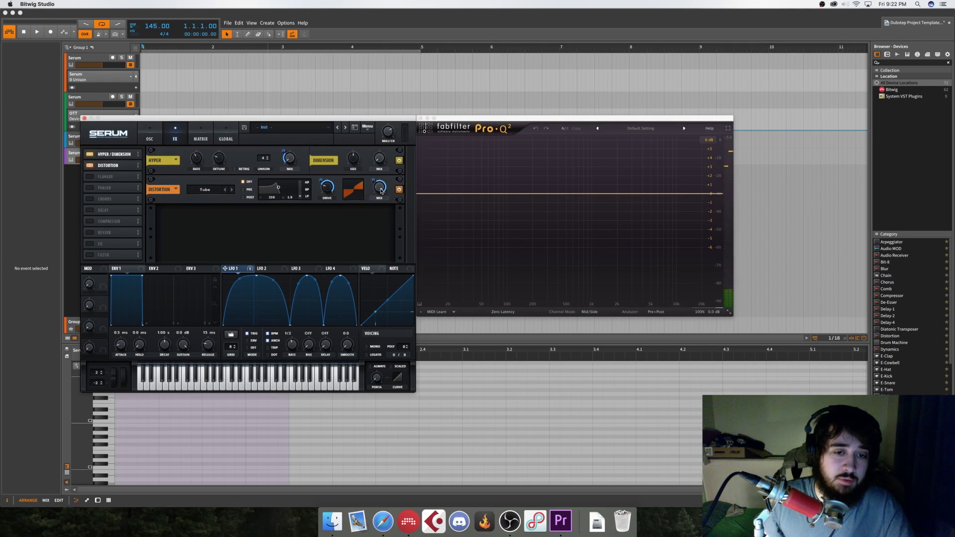
{"action": "mouse_move", "coordinate": [379, 190]}
{"action": "left_mouse_down"}
{"action": "mouse_move", "coordinate": [377, 159]}
{"action": "mouse_move", "coordinate": [373, 178]}
{"action": "left_mouse_up"}
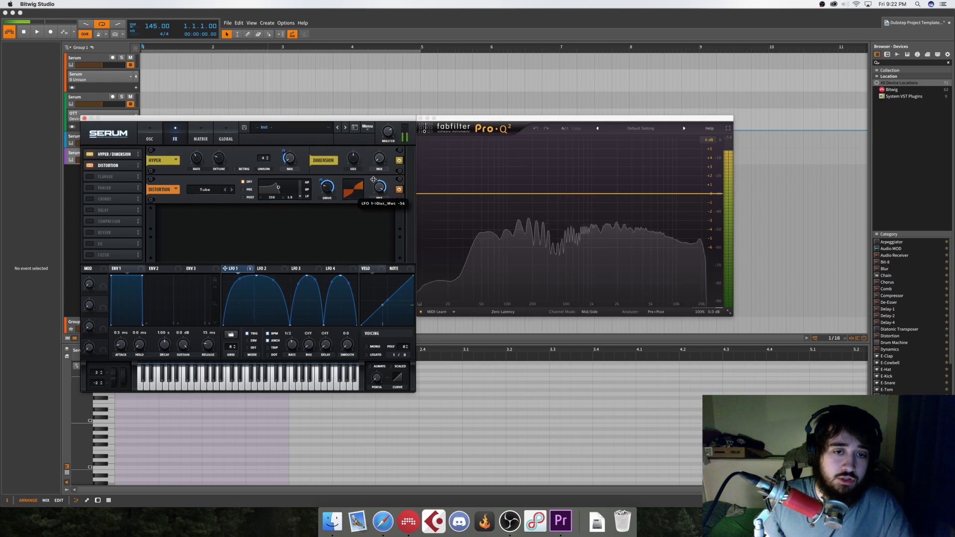
{"action": "left_click_drag", "start_coordinate": [374, 178], "coordinate": [374, 179]}
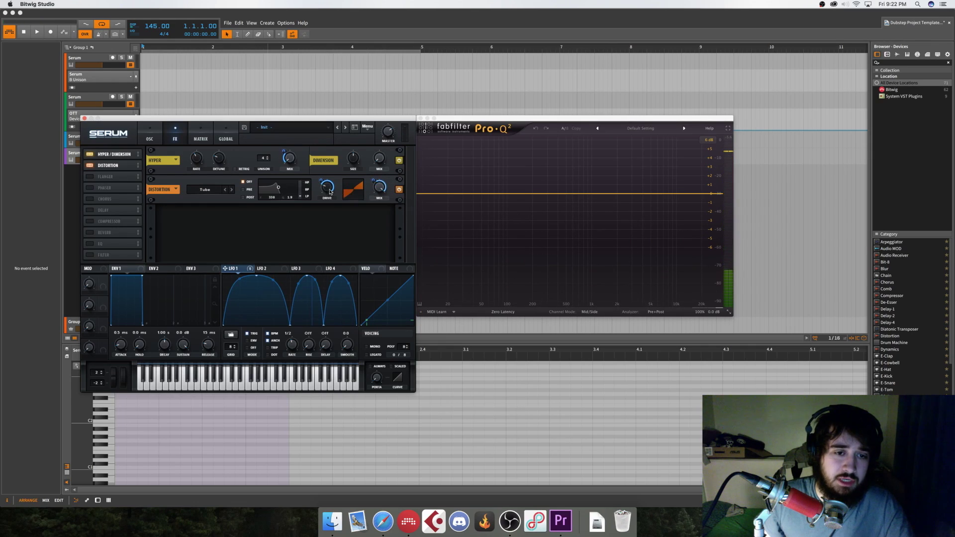
Try the Flanger, Phaser and Chorus effects and switch all three off
{"action": "left_click", "coordinate": [90, 188]}
{"action": "left_click", "coordinate": [90, 188]}
{"action": "left_click", "coordinate": [90, 188]}
{"action": "left_click", "coordinate": [90, 178]}
{"action": "left_click", "coordinate": [90, 199]}
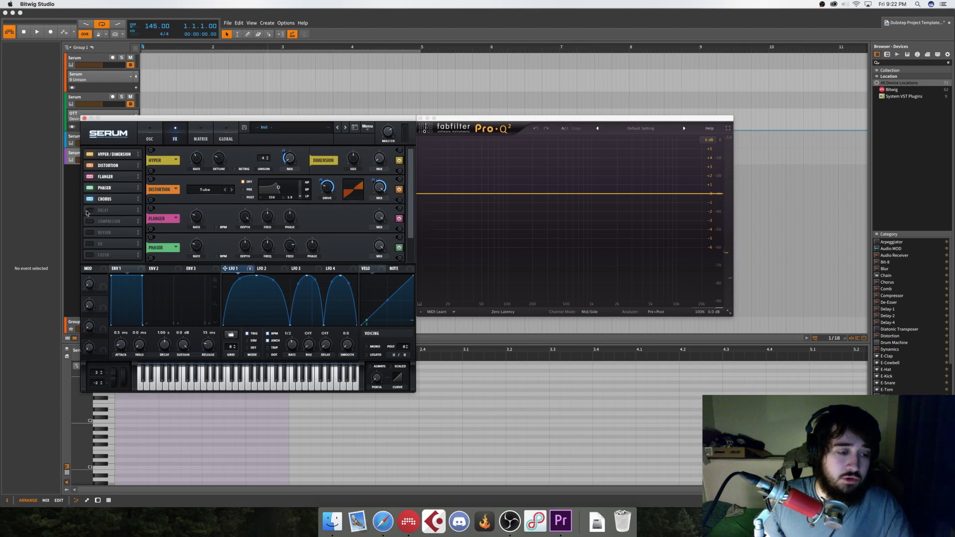
{"action": "left_click", "coordinate": [90, 244]}
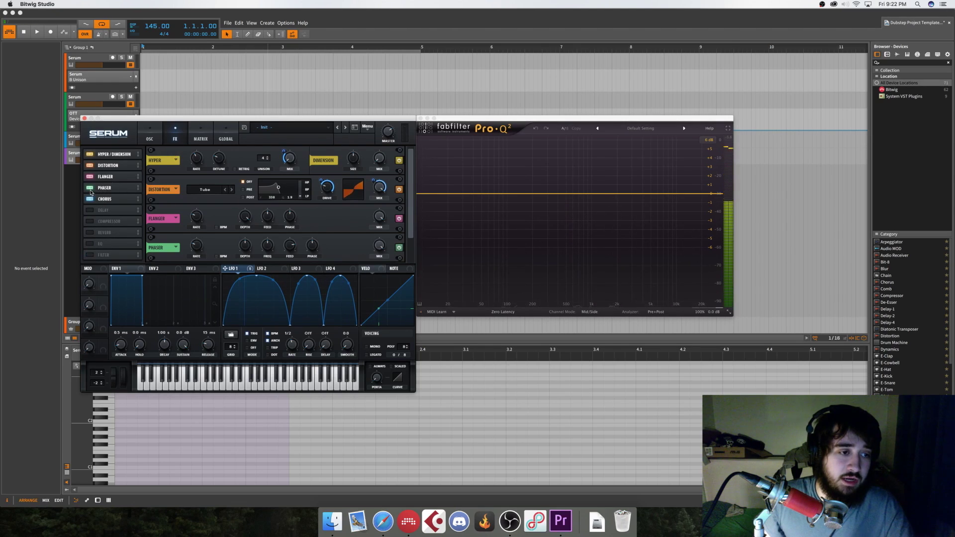
{"action": "left_click", "coordinate": [89, 199]}
{"action": "left_click", "coordinate": [89, 187]}
{"action": "left_click", "coordinate": [89, 177]}
Enable the Compressor in multiband mode and adjust its threshold
{"action": "left_click", "coordinate": [89, 222]}
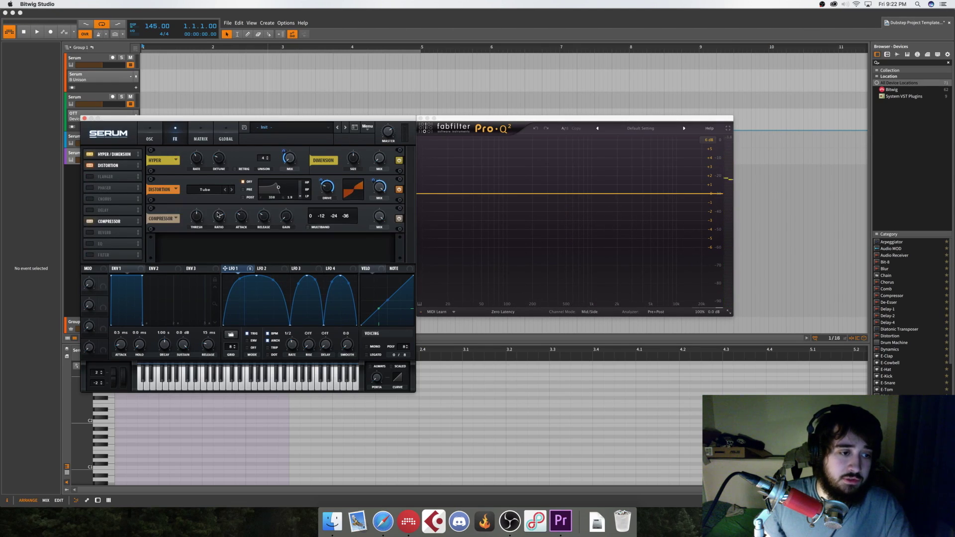
{"action": "left_click", "coordinate": [309, 227]}
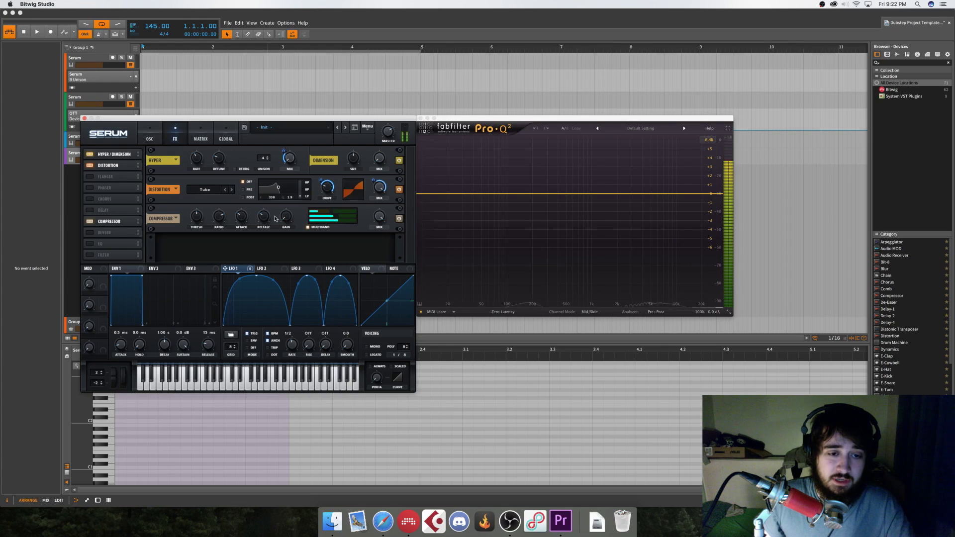
{"action": "left_click_drag", "start_coordinate": [198, 222], "coordinate": [196, 212]}
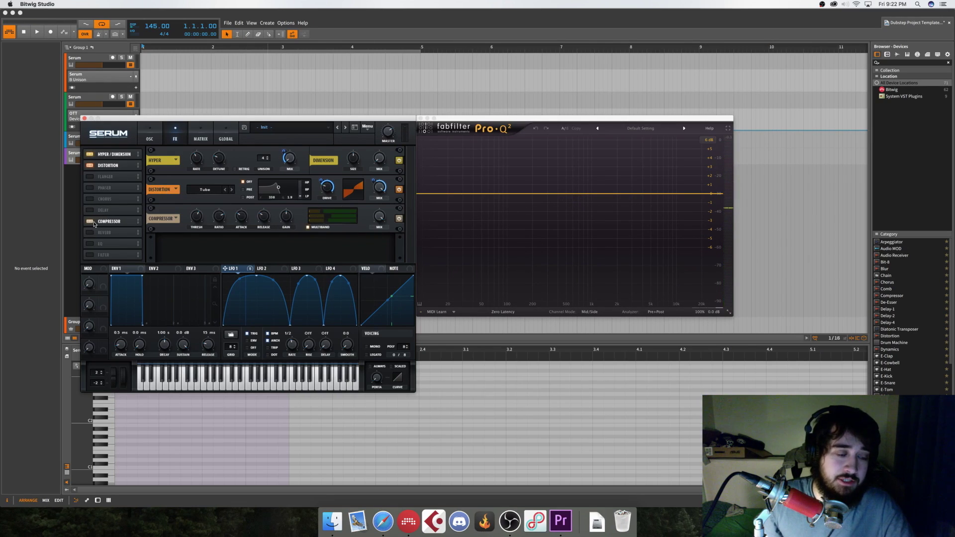
Enable the Phaser and modulate its mix by about 42, plus its depth and frequency, with LFO 1
{"action": "left_click", "coordinate": [90, 187]}
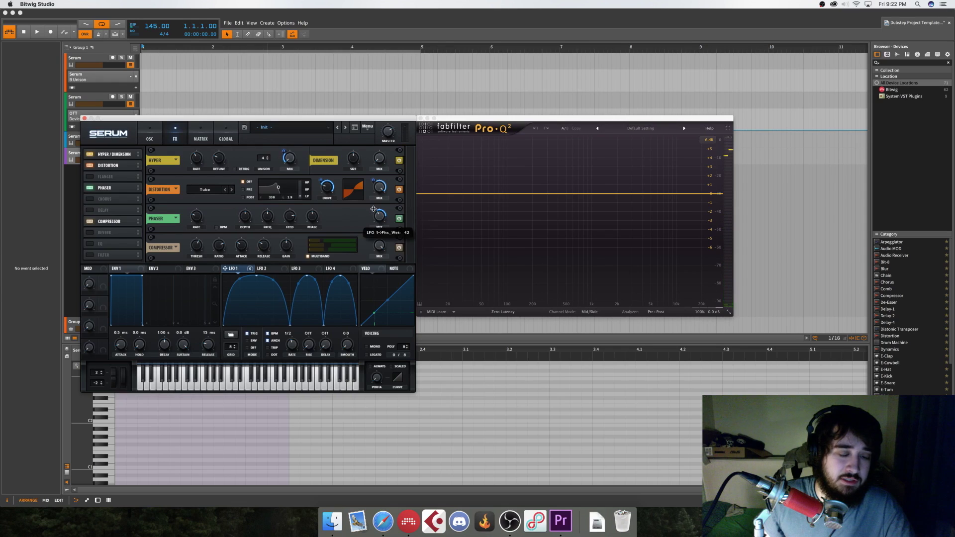
{"action": "left_click_drag", "start_coordinate": [225, 268], "coordinate": [241, 262]}
{"action": "left_click_drag", "start_coordinate": [247, 219], "coordinate": [246, 216]}
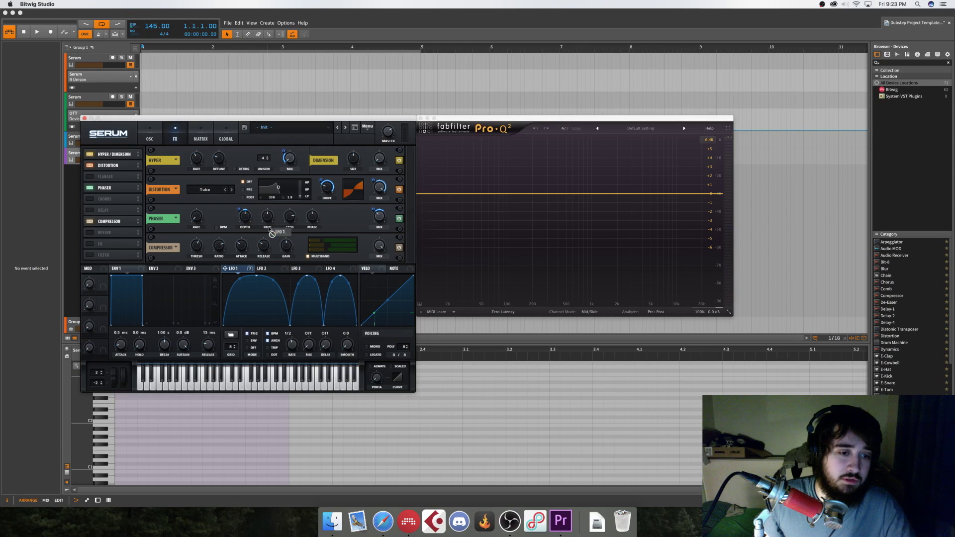
{"action": "left_click_drag", "start_coordinate": [264, 209], "coordinate": [254, 236]}
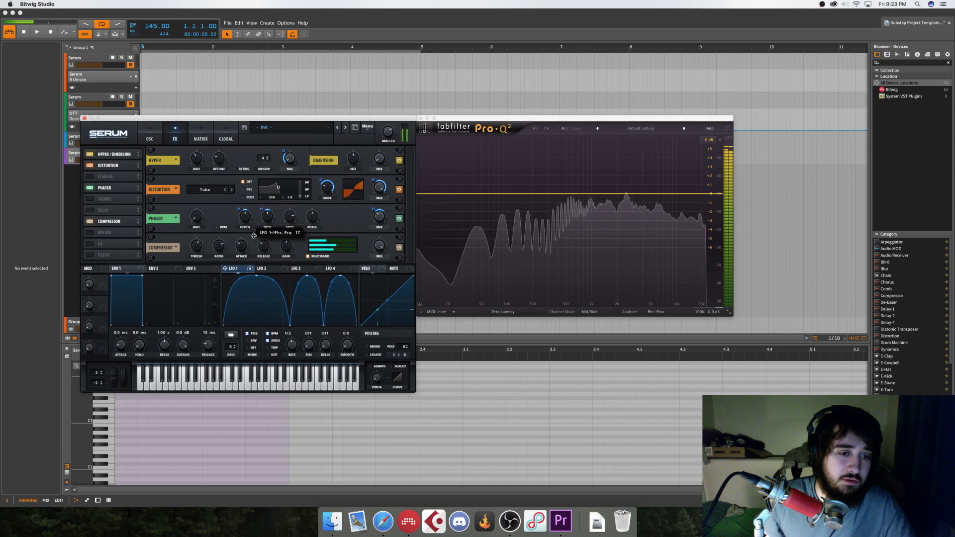
{"action": "left_click_drag", "start_coordinate": [265, 229], "coordinate": [267, 218]}
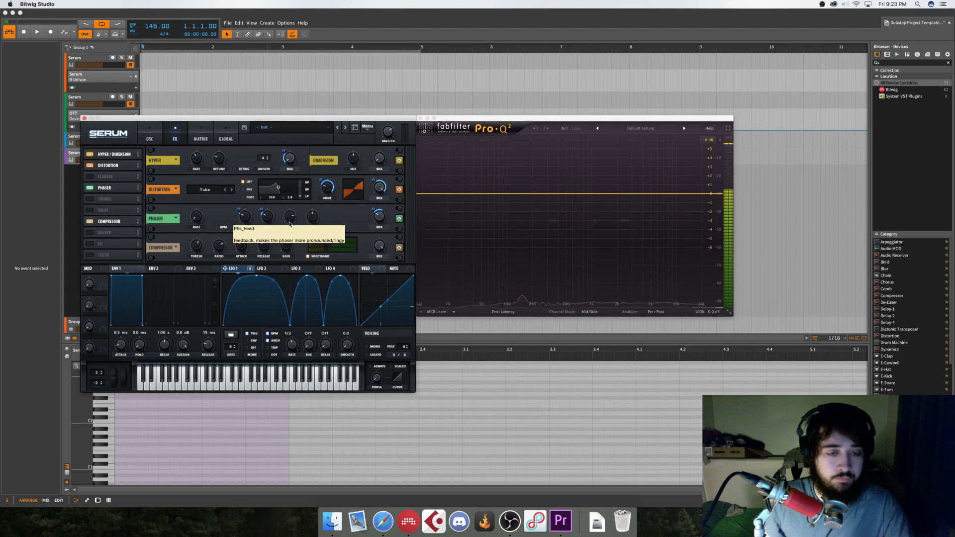
Enable the sub oscillator and modulate the Osc A and sub levels with LFO 1
{"action": "left_click", "coordinate": [149, 138]}
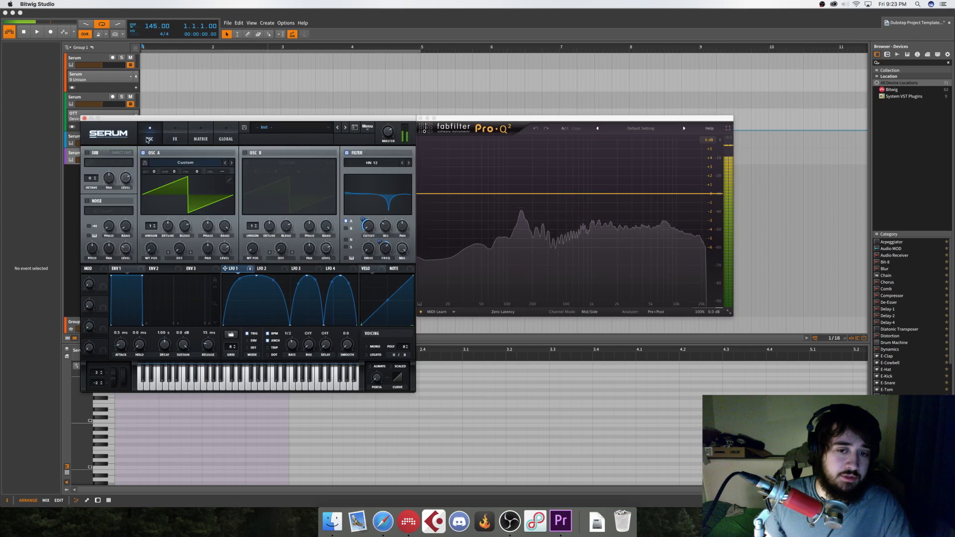
{"action": "left_click", "coordinate": [87, 154]}
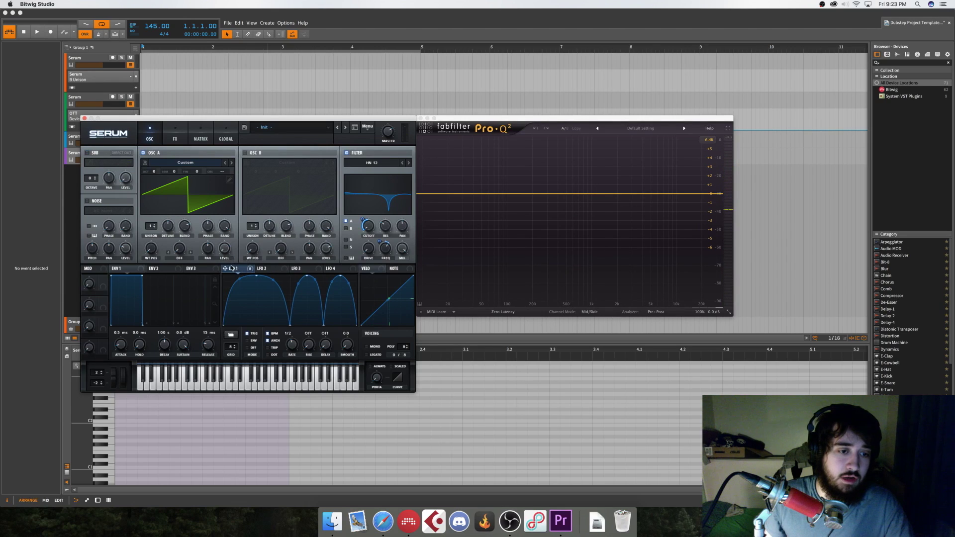
{"action": "left_click_drag", "start_coordinate": [222, 248], "coordinate": [224, 249]}
{"action": "mouse_move", "coordinate": [248, 271]}
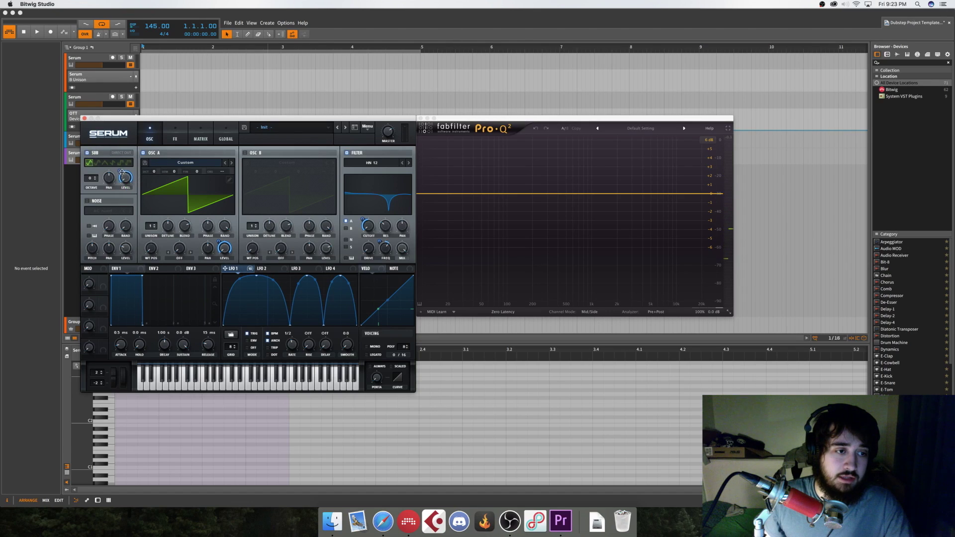
{"action": "left_click_drag", "start_coordinate": [122, 171], "coordinate": [122, 184]}
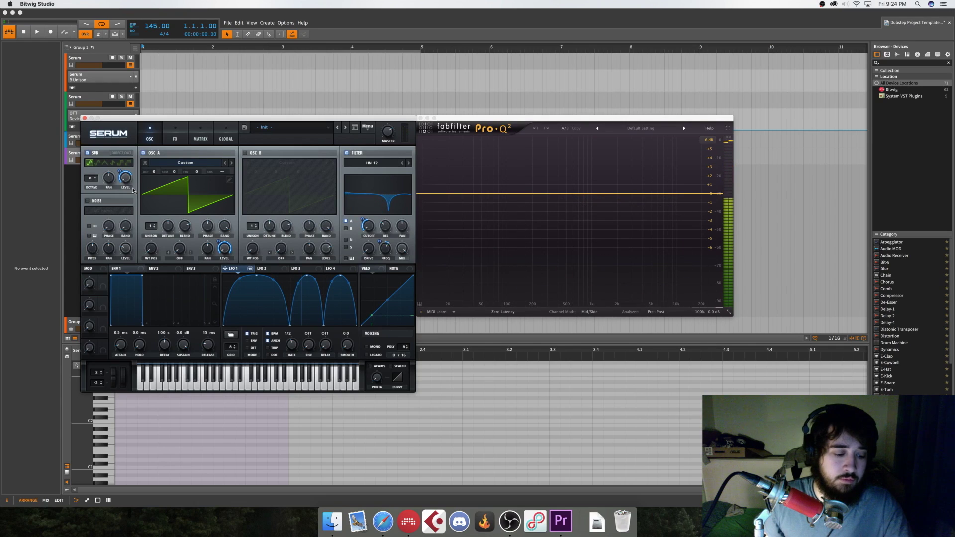
Enable the noise oscillator and load the ARP pink noise from the Analog category
{"action": "left_click", "coordinate": [87, 201]}
{"action": "left_click", "coordinate": [102, 210]}
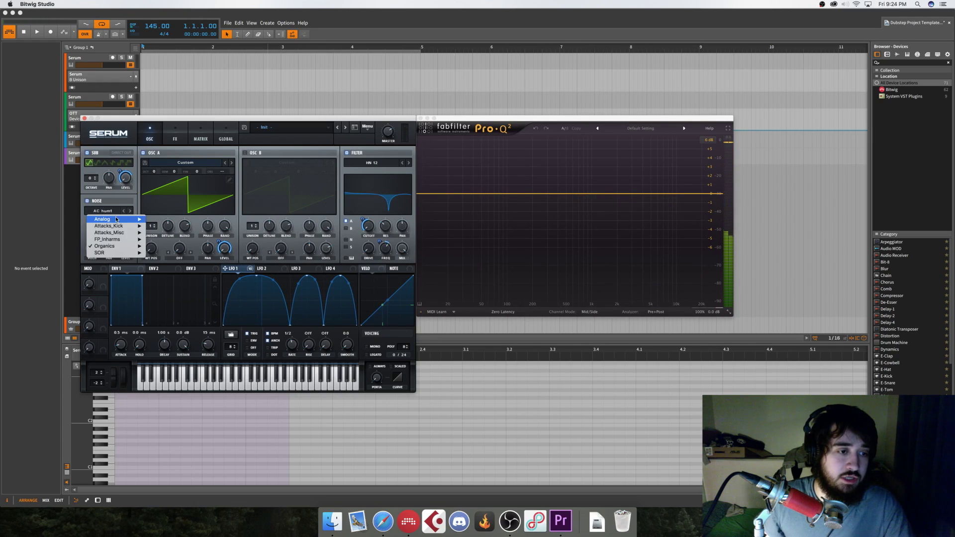
{"action": "mouse_move", "coordinate": [115, 218]}
{"action": "left_click", "coordinate": [166, 233]}
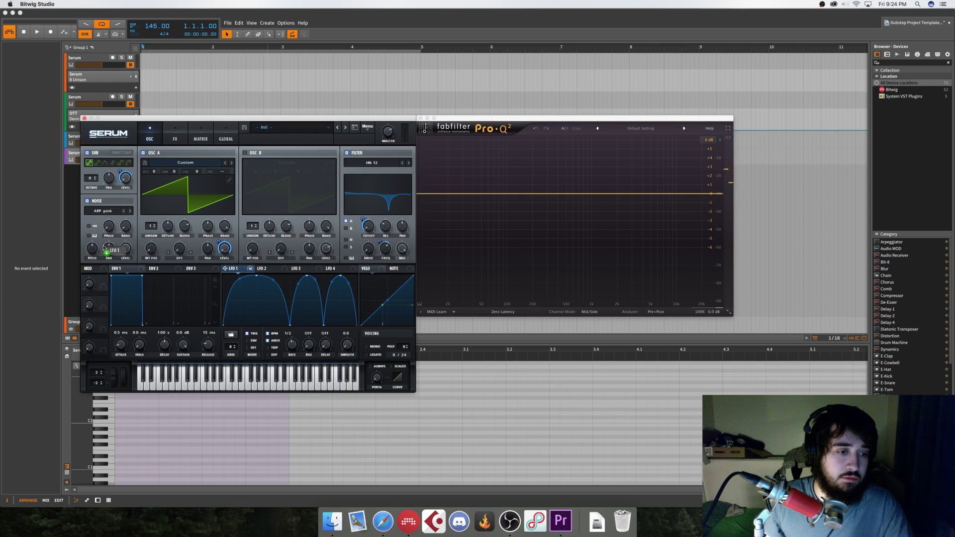
Modulate the noise level with LFO 1 by about 19 and route the noise through the filter
{"action": "mouse_move", "coordinate": [126, 251]}
{"action": "left_mouse_down"}
{"action": "mouse_move", "coordinate": [125, 268]}
{"action": "mouse_move", "coordinate": [118, 244]}
{"action": "mouse_move", "coordinate": [117, 254]}
{"action": "left_mouse_up"}
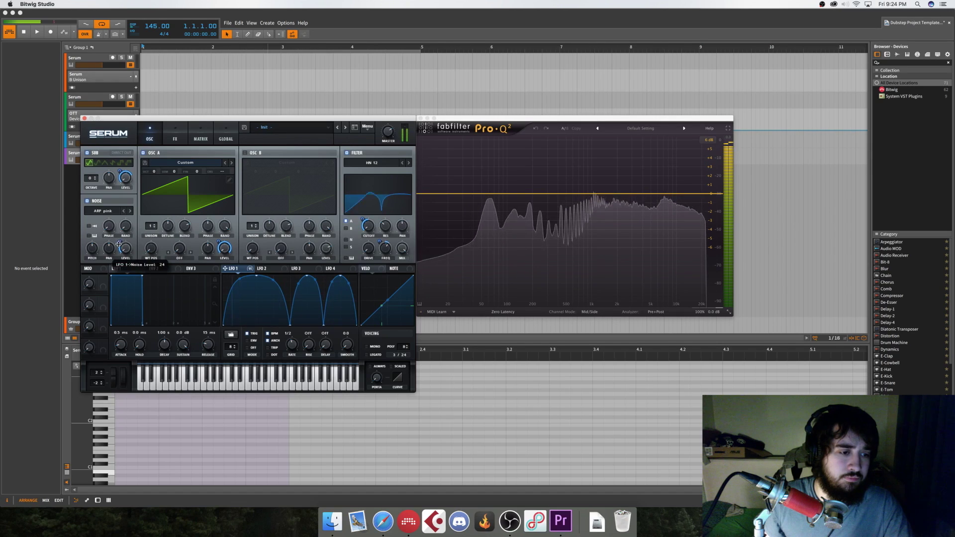
{"action": "left_click", "coordinate": [348, 240]}
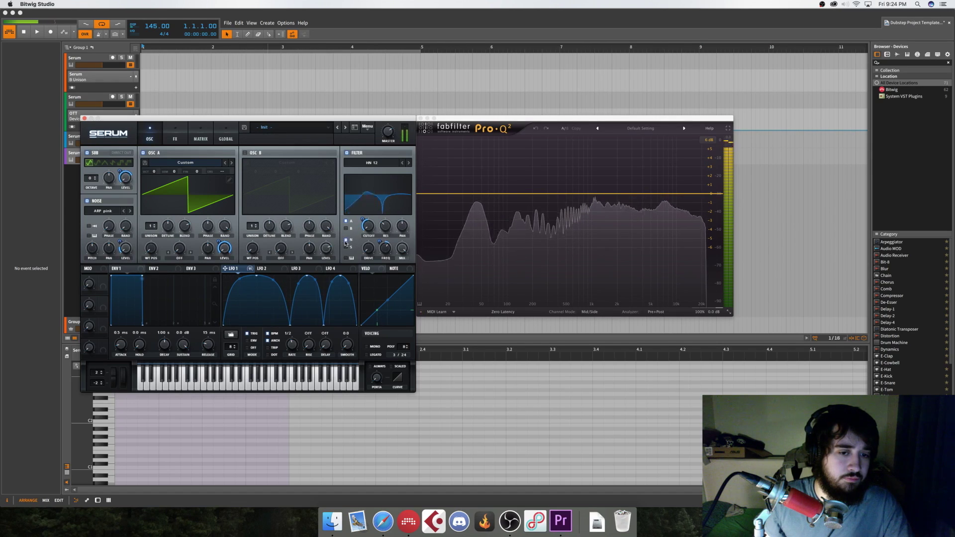
{"action": "left_click_drag", "start_coordinate": [122, 234], "coordinate": [121, 243]}
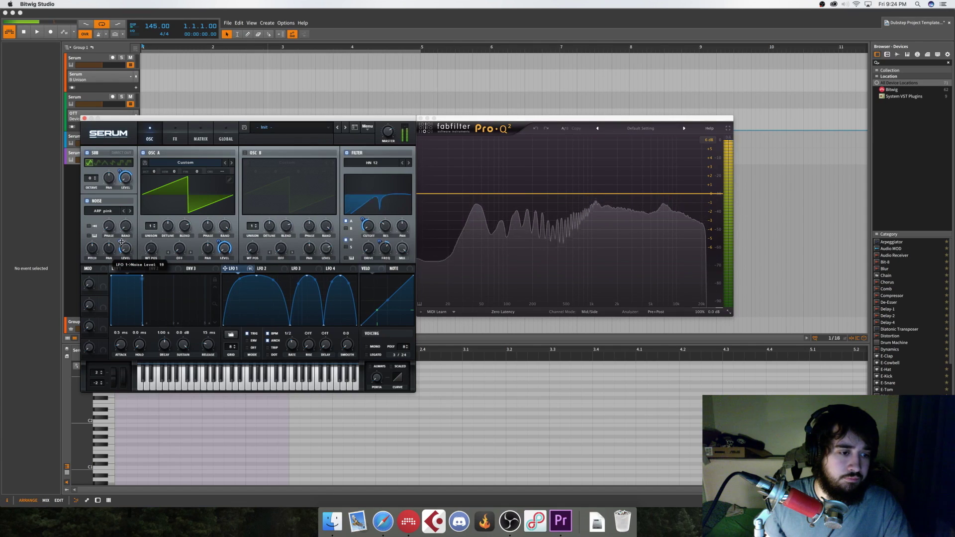
{"action": "left_click_drag", "start_coordinate": [121, 242], "coordinate": [119, 242]}
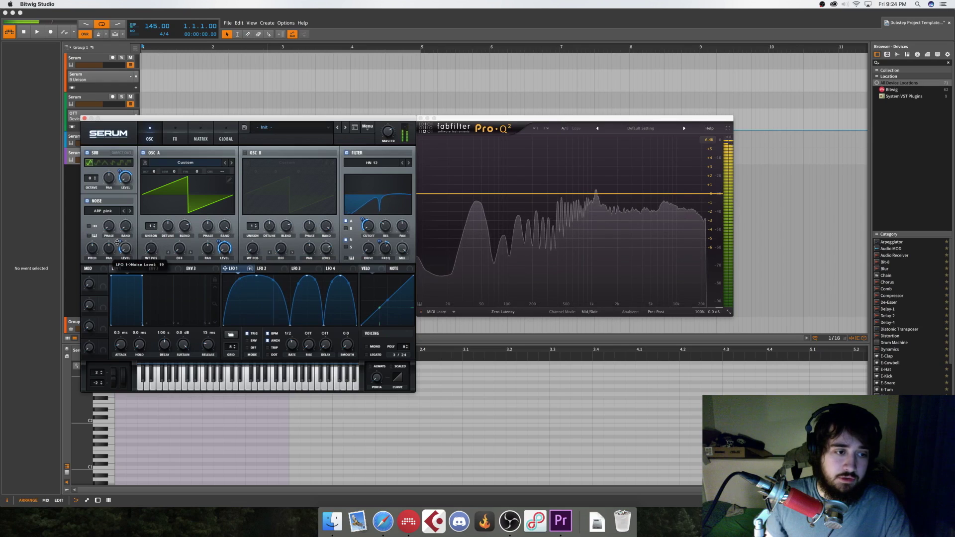
Switch the noise oscillator's sample to BrightWhite
{"action": "left_click", "coordinate": [130, 211]}
{"action": "left_click", "coordinate": [130, 211]}
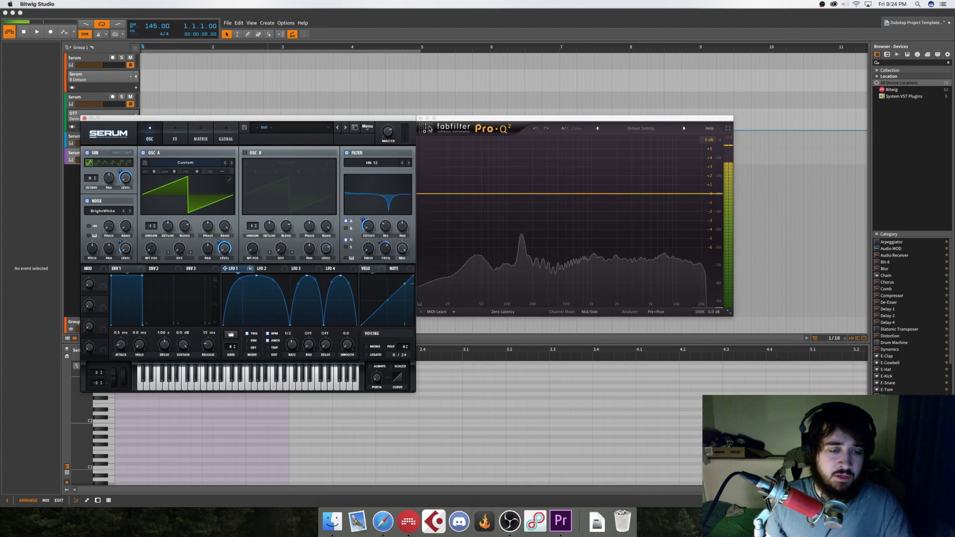
Load the Basic Shapes wavetable from the Analog category into Osc A and reposition the Serum window
{"action": "left_click", "coordinate": [174, 142]}
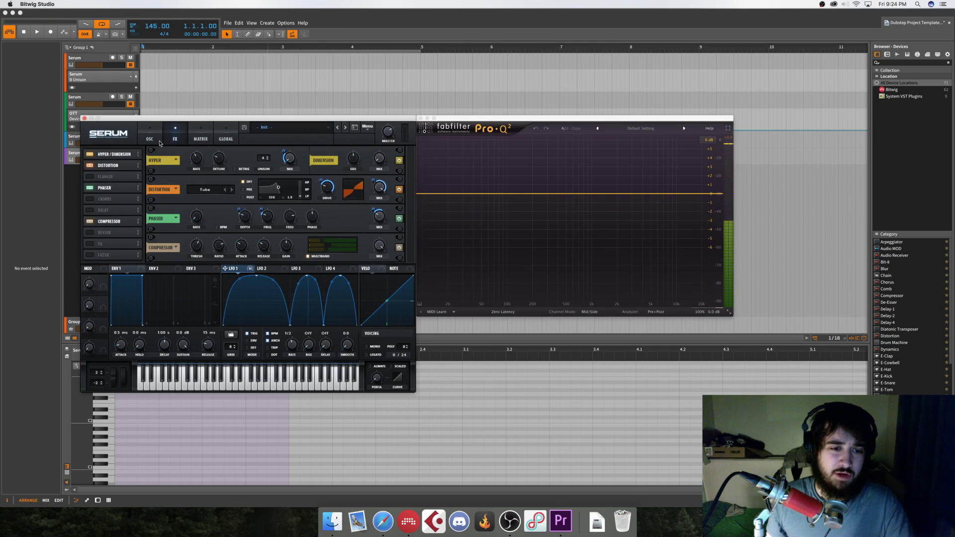
{"action": "left_click", "coordinate": [160, 142]}
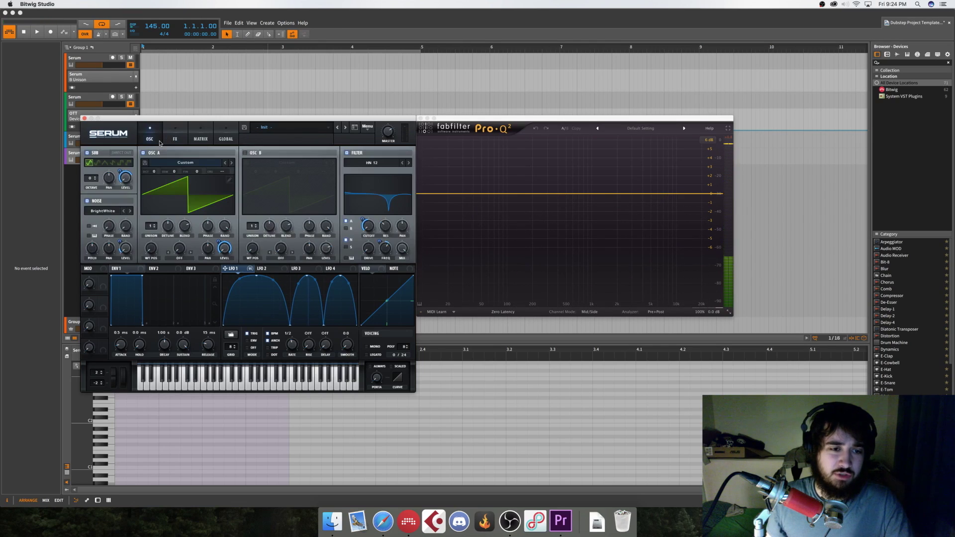
{"action": "left_click", "coordinate": [185, 163]}
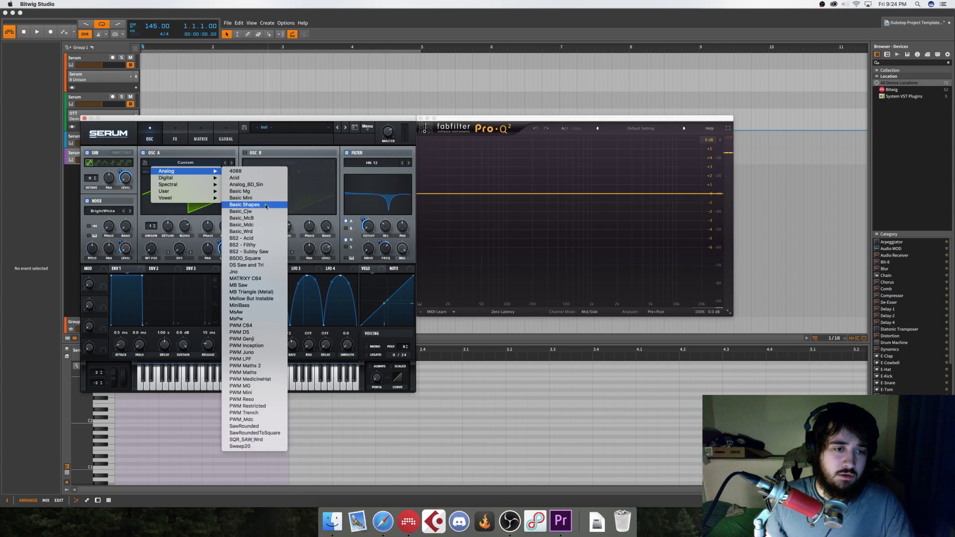
{"action": "left_click", "coordinate": [243, 205]}
{"action": "left_click_drag", "start_coordinate": [230, 119], "coordinate": [259, 92]}
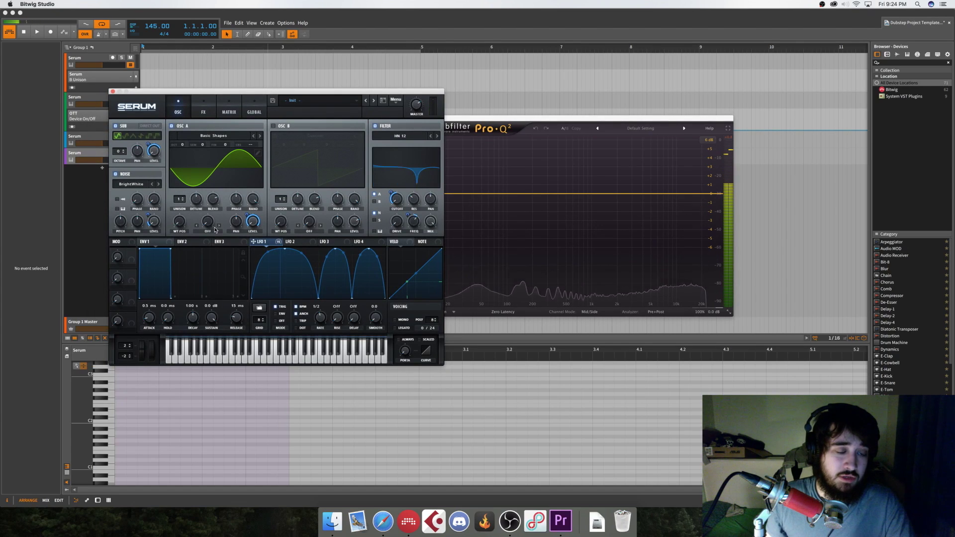
Enable Osc B, load the Basic Shapes wavetable from the Analog category into it, and set its level to 0%
{"action": "left_click", "coordinate": [273, 126]}
{"action": "left_click", "coordinate": [314, 135]}
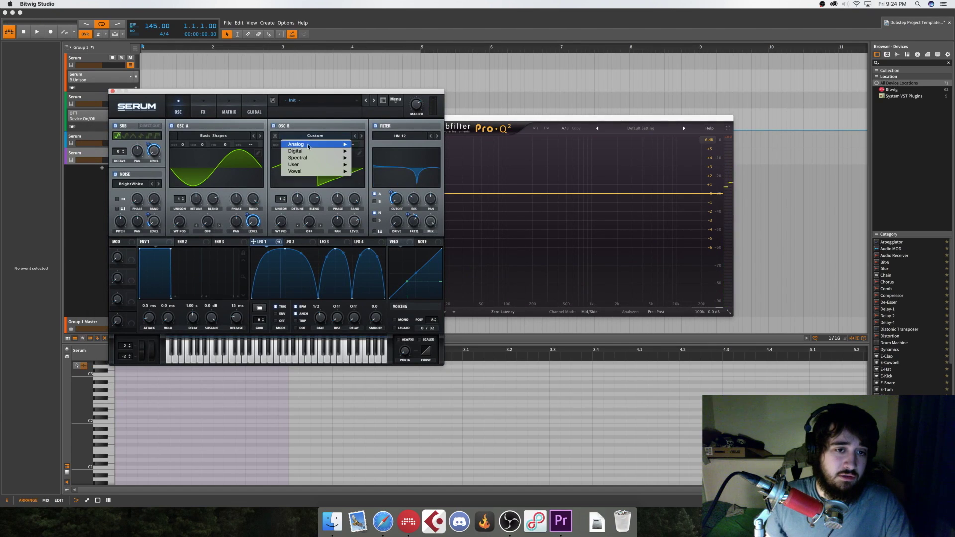
{"action": "mouse_move", "coordinate": [318, 144]}
{"action": "left_click", "coordinate": [396, 180]}
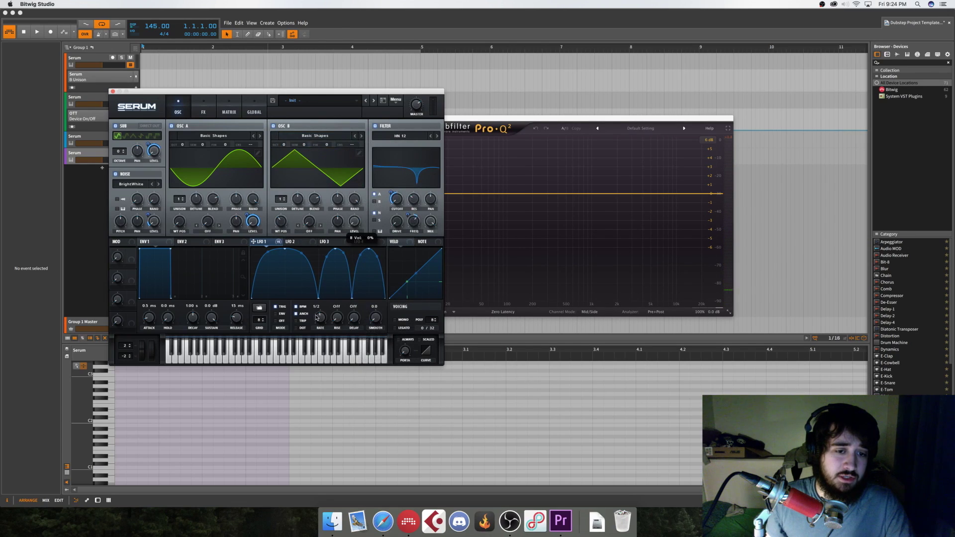
Set Osc A's warp mode to FM (from B) at about 37% and tune Osc B to octave +1 and semitone +7
{"action": "left_click", "coordinate": [206, 230]}
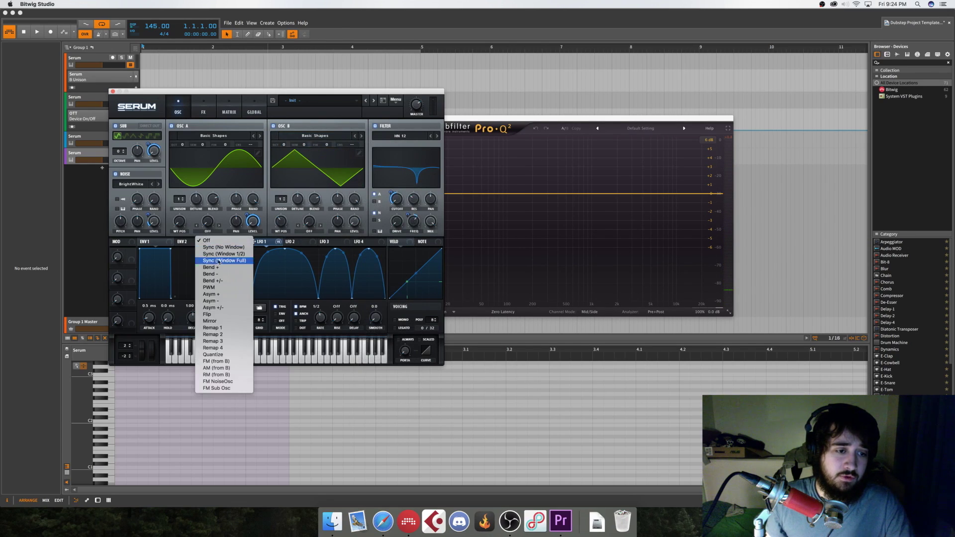
{"action": "left_click", "coordinate": [219, 361]}
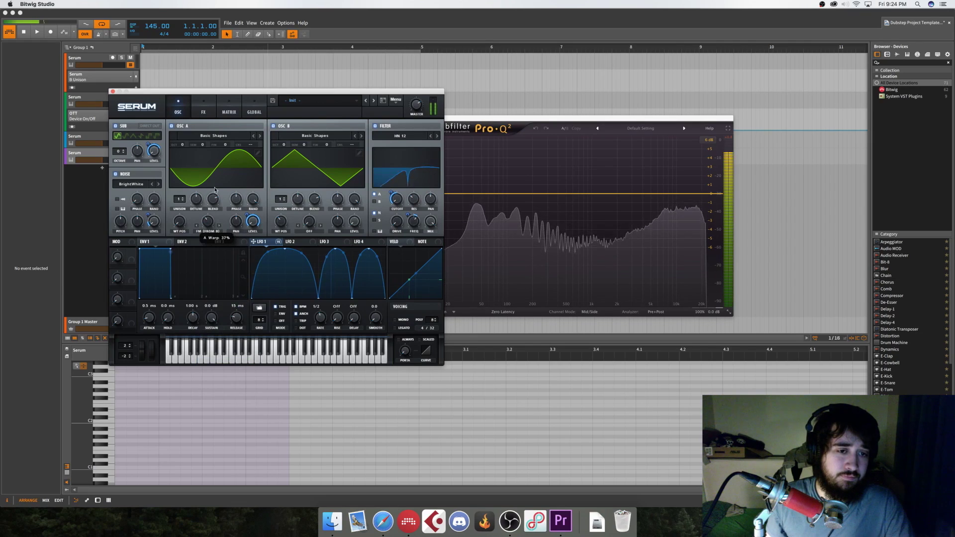
{"action": "left_click_drag", "start_coordinate": [282, 145], "coordinate": [307, 135]}
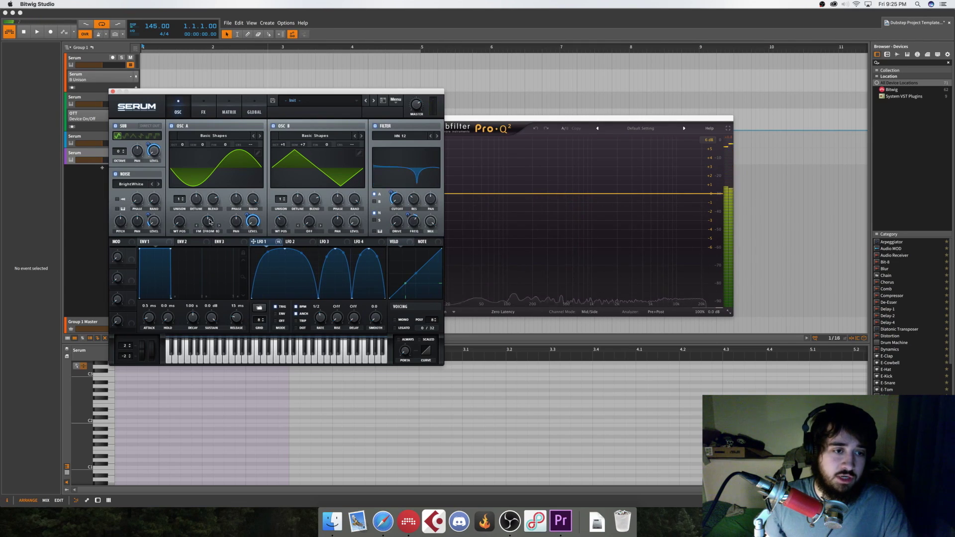
Examine the wavetable frames of Osc A and Osc B in the 3D view and return both to the 2D view
{"action": "left_click", "coordinate": [210, 173]}
{"action": "left_click", "coordinate": [295, 172]}
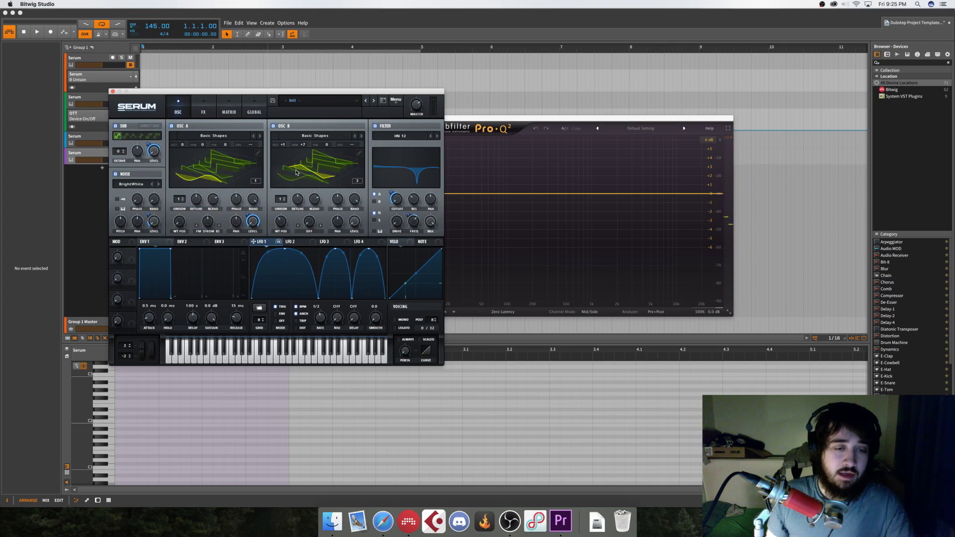
{"action": "left_click", "coordinate": [296, 172]}
{"action": "left_click", "coordinate": [248, 170]}
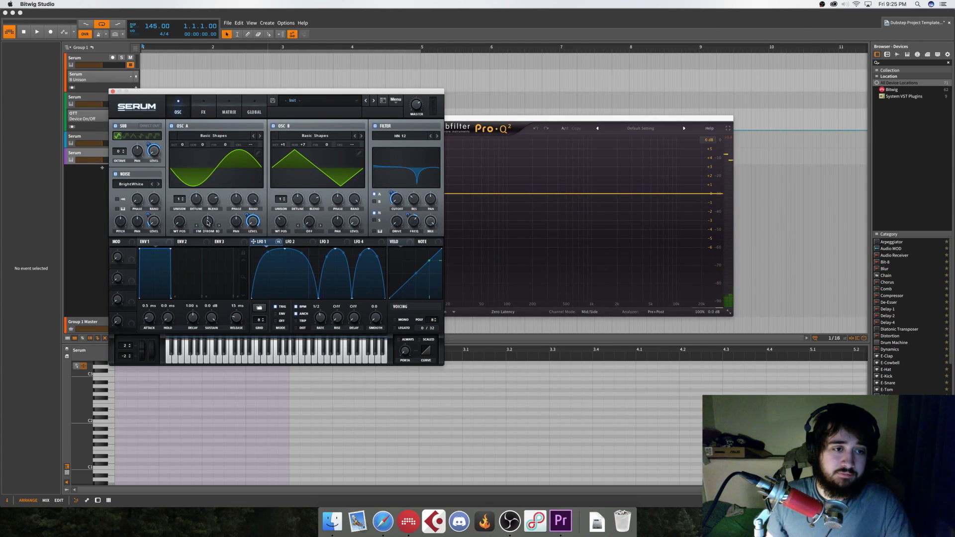
Move Osc A's wavetable position to the square shape and Osc B's to the sine, and raise Osc B's octave to +3
{"action": "left_click_drag", "start_coordinate": [180, 221], "coordinate": [177, 180]}
{"action": "left_click_drag", "start_coordinate": [287, 228], "coordinate": [287, 240]}
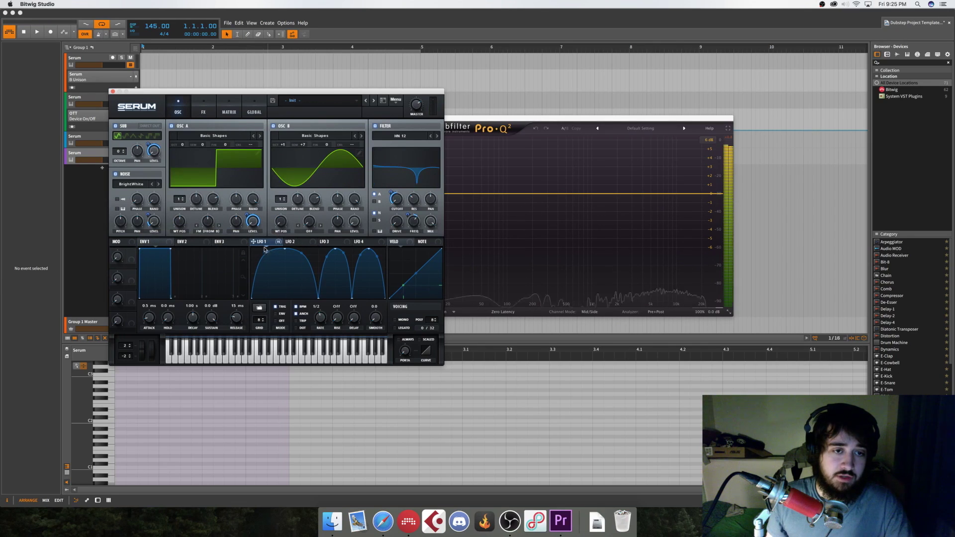
{"action": "left_click_drag", "start_coordinate": [283, 145], "coordinate": [285, 129]}
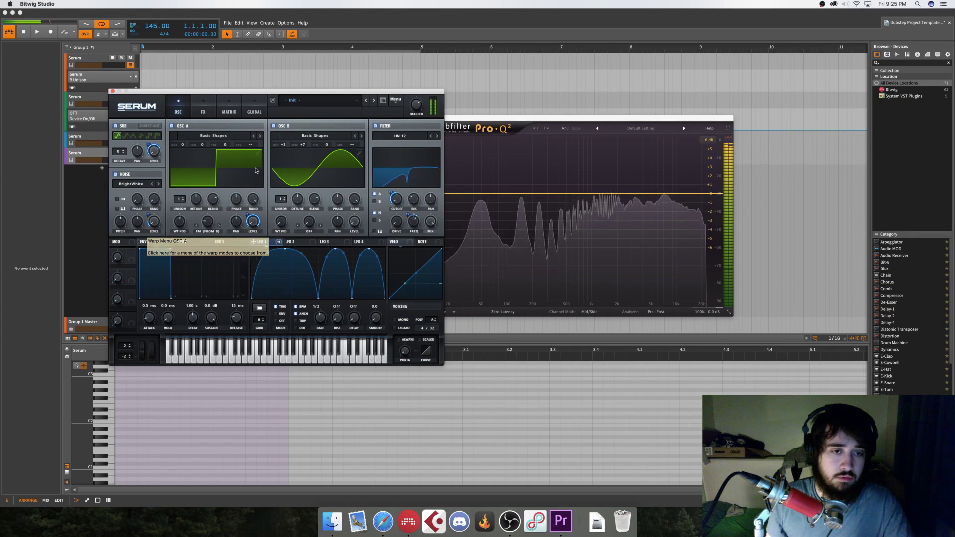
{"action": "left_click", "coordinate": [223, 136]}
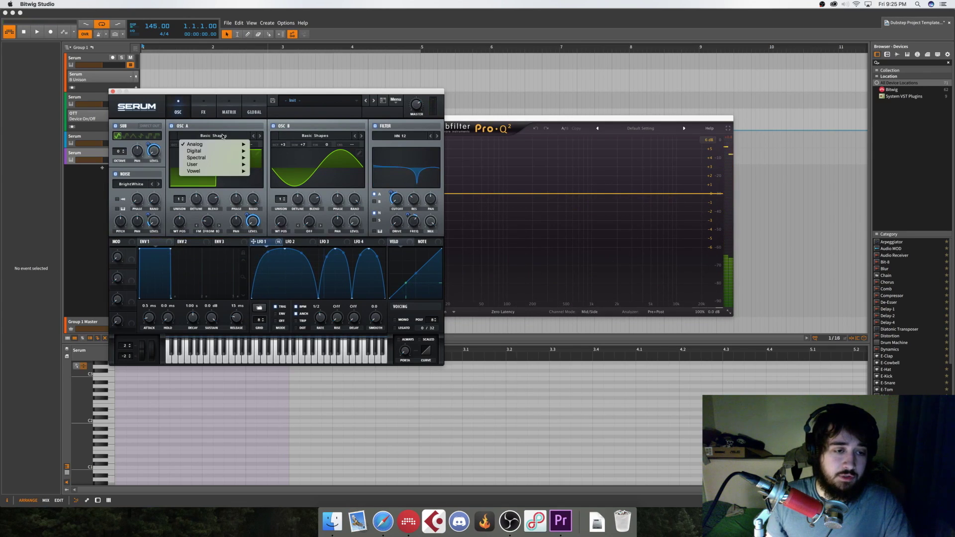
{"action": "left_click", "coordinate": [223, 136]}
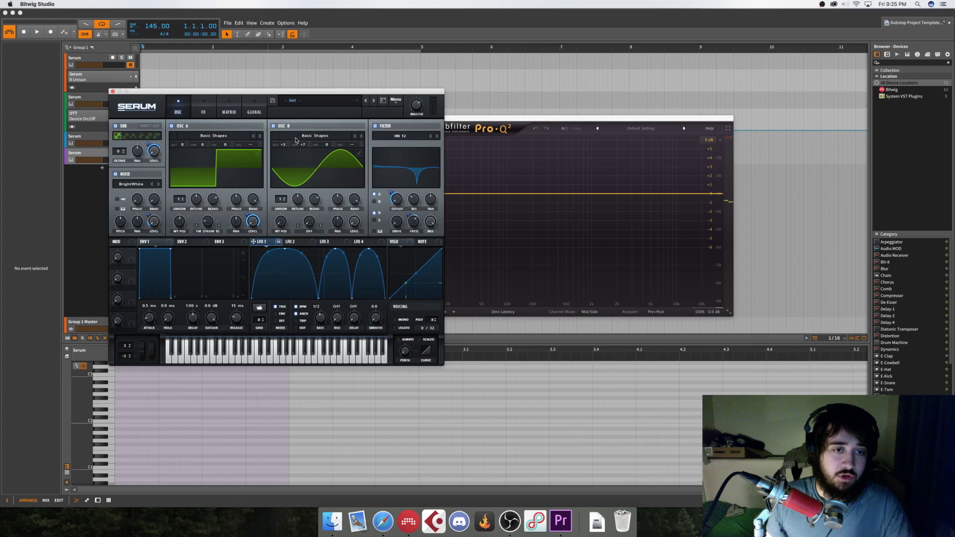
Widen Bitwig's browser, switch it to samples, and collapse the System Plugin Presets location
{"action": "left_click_drag", "start_coordinate": [869, 84], "coordinate": [852, 82]}
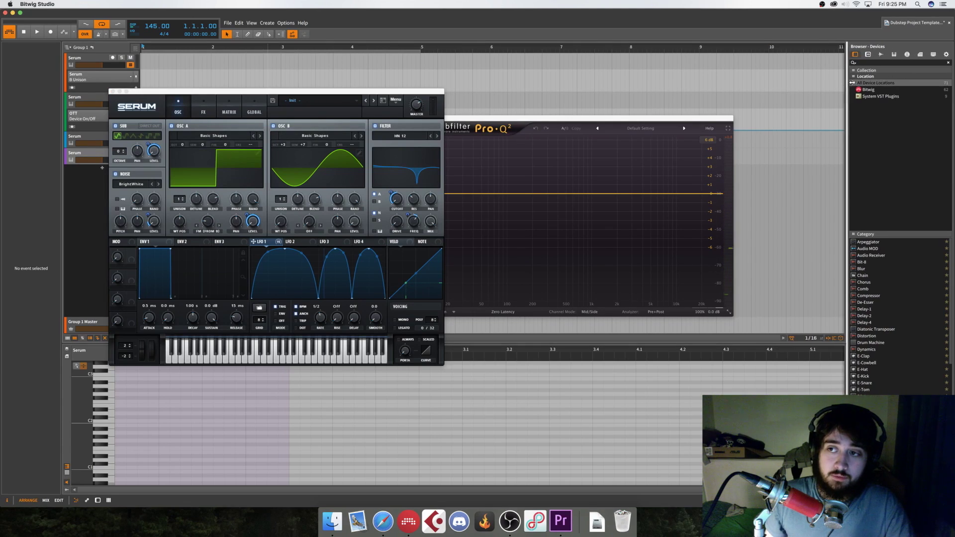
{"action": "left_click", "coordinate": [881, 55]}
{"action": "left_click", "coordinate": [854, 89]}
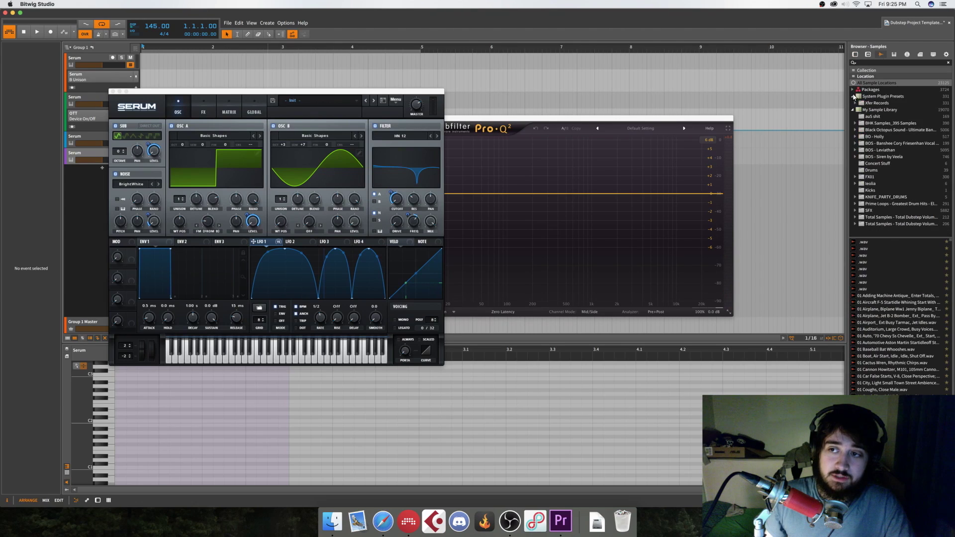
{"action": "left_click", "coordinate": [852, 98]}
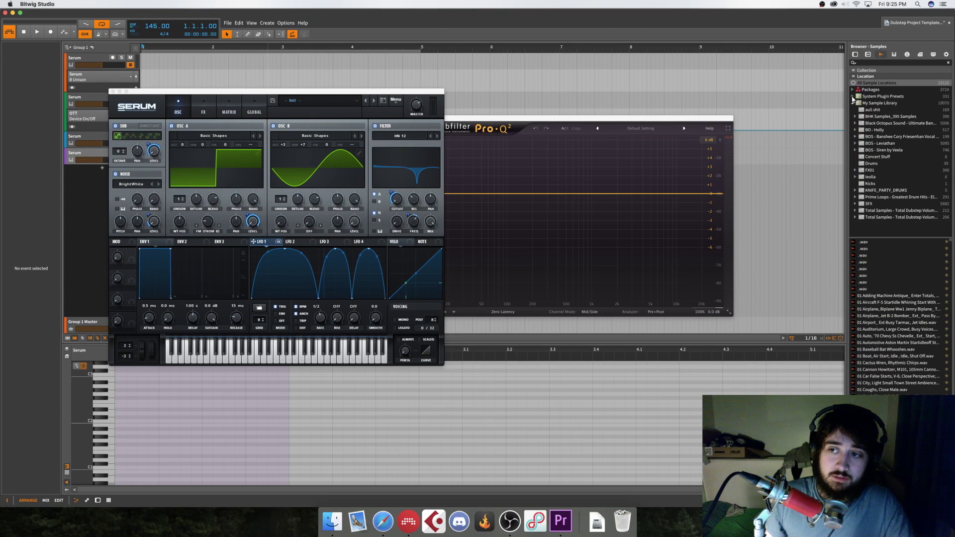
Browse the BOS - Leviathan library to the Tonal - Multisampled bass folder and select Lev_Bass_21st_Century_Bite_A1.wav
{"action": "left_click", "coordinate": [854, 144]}
{"action": "scroll", "coordinate": [895, 169], "scroll_direction": "down", "scroll_amount": 5}
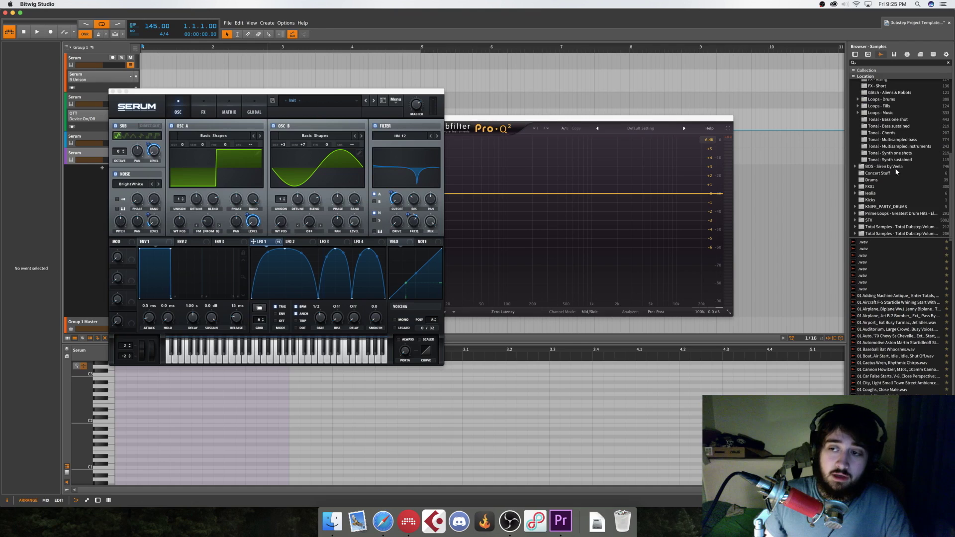
{"action": "scroll", "coordinate": [862, 174], "scroll_direction": "up", "scroll_amount": 1}
{"action": "scroll", "coordinate": [863, 171], "scroll_direction": "up", "scroll_amount": 1}
{"action": "left_click", "coordinate": [866, 158]}
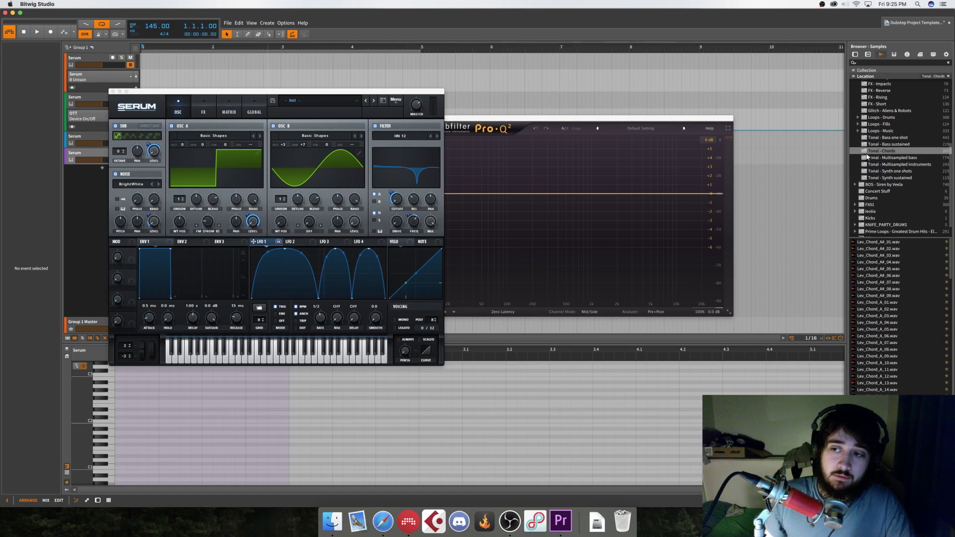
{"action": "left_click", "coordinate": [895, 242]}
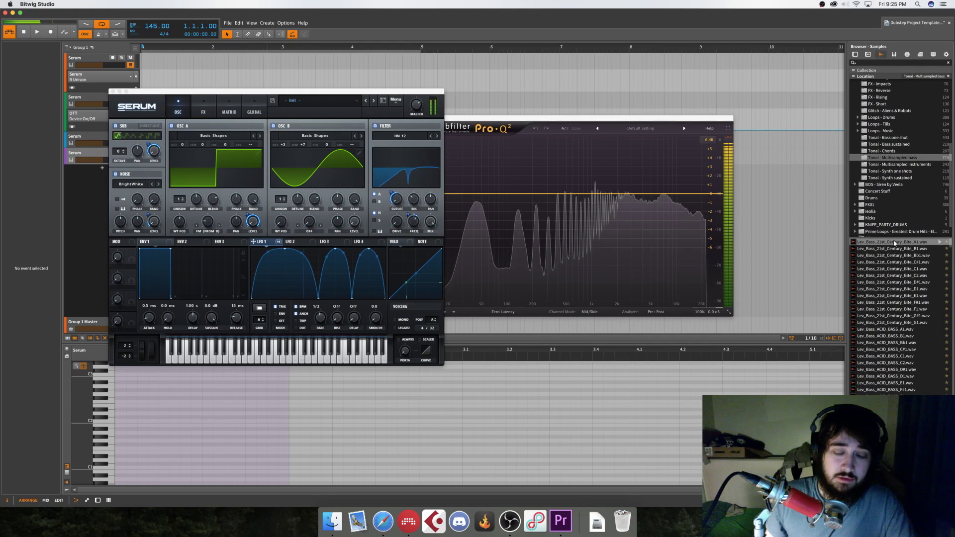
Reposition the Serum window and import Lev_Bass_21st_Century_Bite_A1.wav into Osc A as its wavetable
{"action": "left_click_drag", "start_coordinate": [343, 91], "coordinate": [427, 97]}
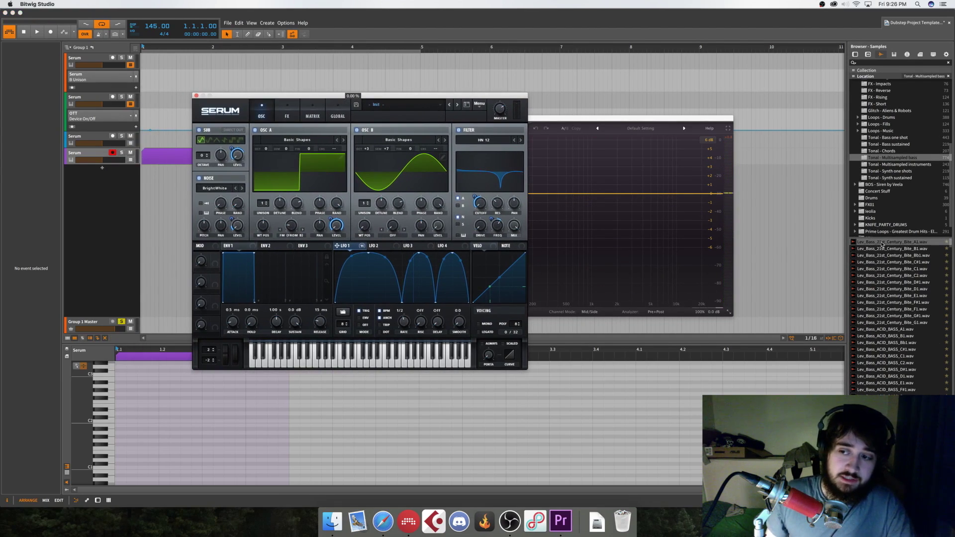
{"action": "left_click_drag", "start_coordinate": [881, 244], "coordinate": [290, 178]}
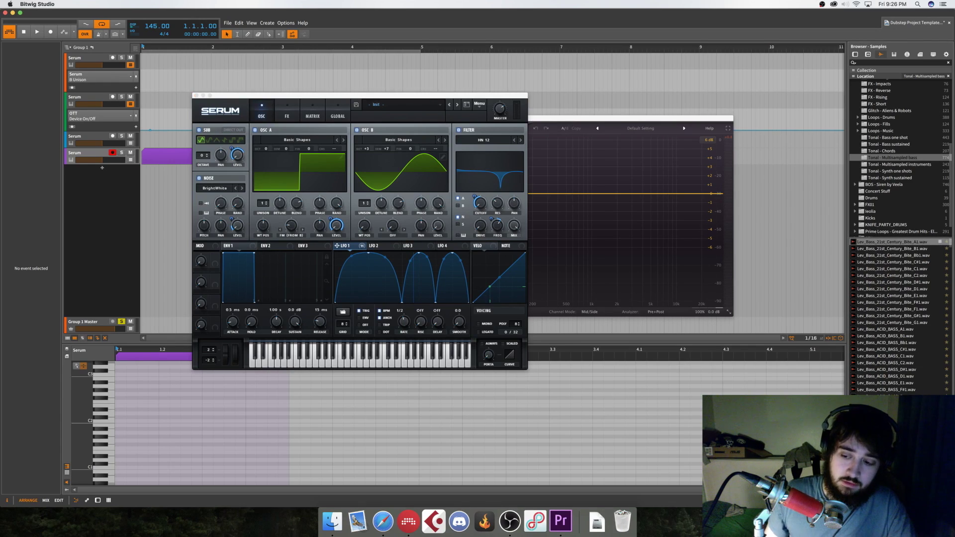
{"action": "left_click_drag", "start_coordinate": [835, 243], "coordinate": [289, 179]}
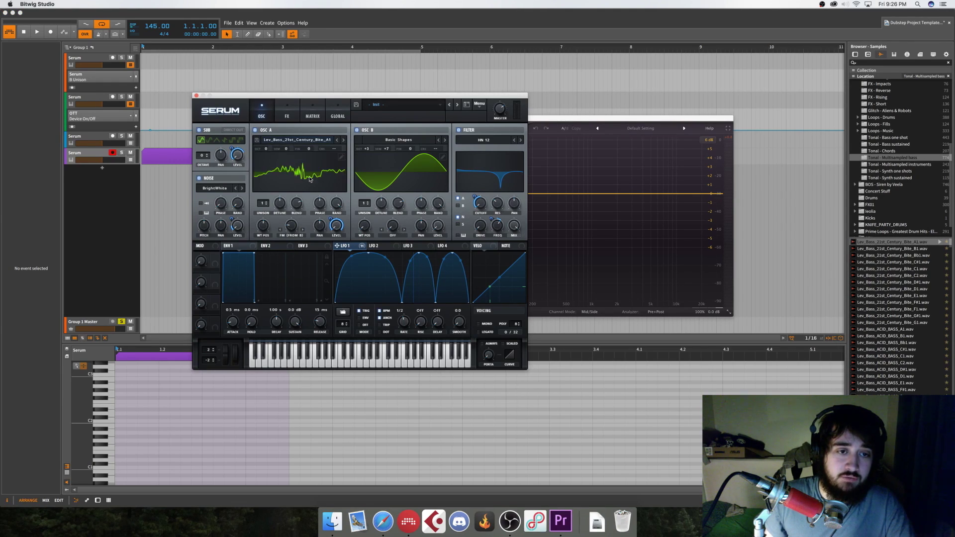
Disable Osc B, check Osc A's imported wavetable in the 3D view, and adjust its wavetable position
{"action": "left_click", "coordinate": [359, 131]}
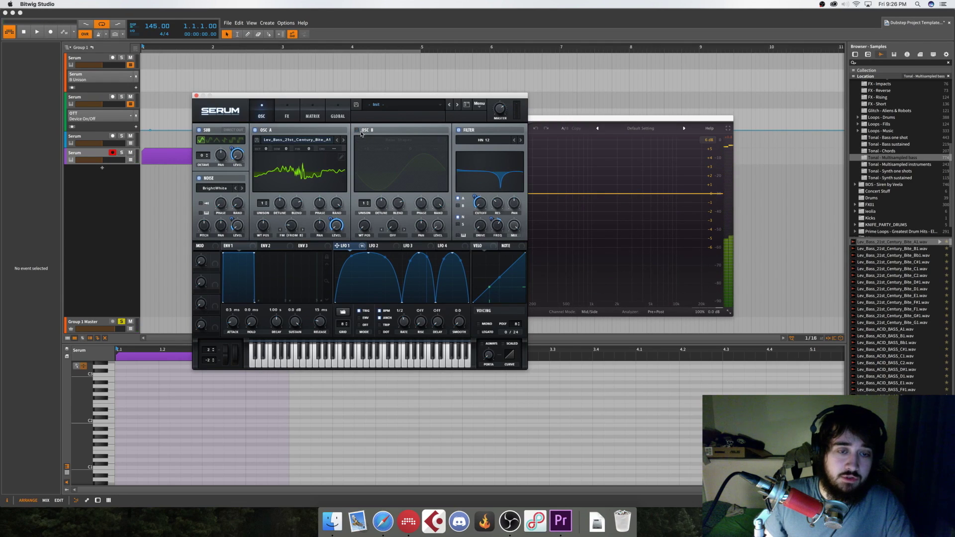
{"action": "left_click", "coordinate": [308, 174]}
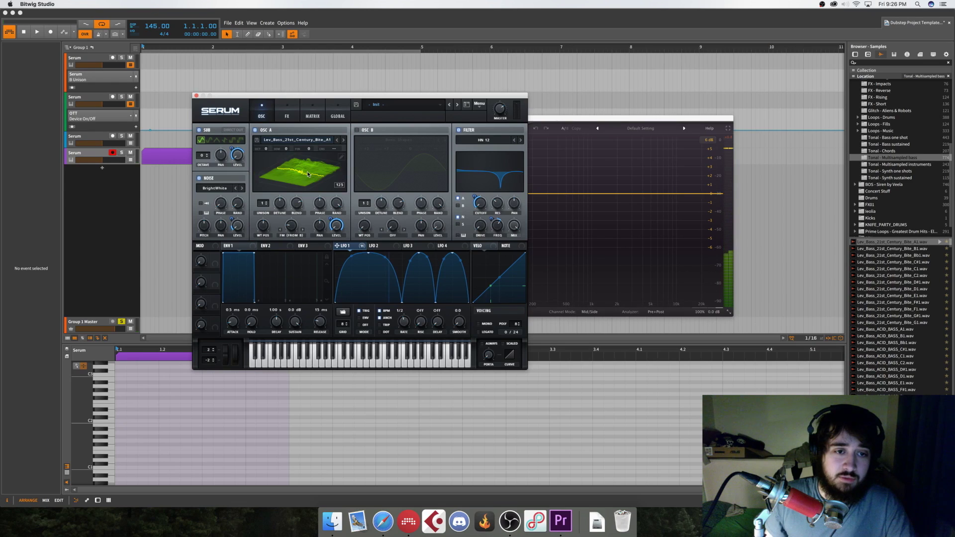
{"action": "left_click", "coordinate": [276, 174]}
{"action": "mouse_move", "coordinate": [262, 226]}
{"action": "left_mouse_down"}
{"action": "mouse_move", "coordinate": [253, 251]}
{"action": "mouse_move", "coordinate": [280, 223]}
{"action": "mouse_move", "coordinate": [272, 232]}
{"action": "left_mouse_up"}
Add a new instrument track below the Serum tracks and insert Serum as its device
{"action": "left_click", "coordinate": [113, 207]}
{"action": "double_click", "coordinate": [113, 207]}
{"action": "type", "text": "ser"}
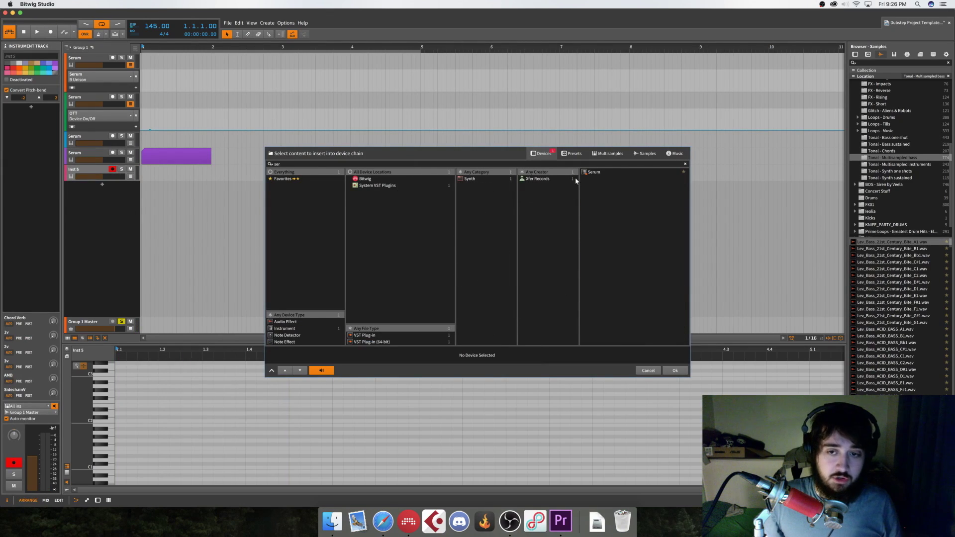
{"action": "double_click", "coordinate": [594, 172]}
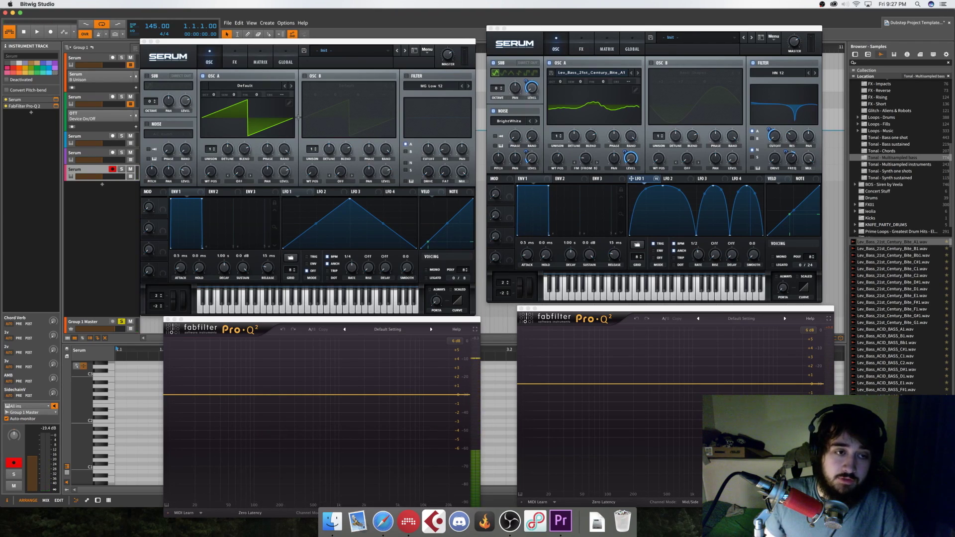
Import Lev_Bass_21st_Century_Bite_A1.wav into the new Serum's Osc A and sweep its wavetable position, ending at 177
{"action": "left_click_drag", "start_coordinate": [904, 242], "coordinate": [266, 127]}
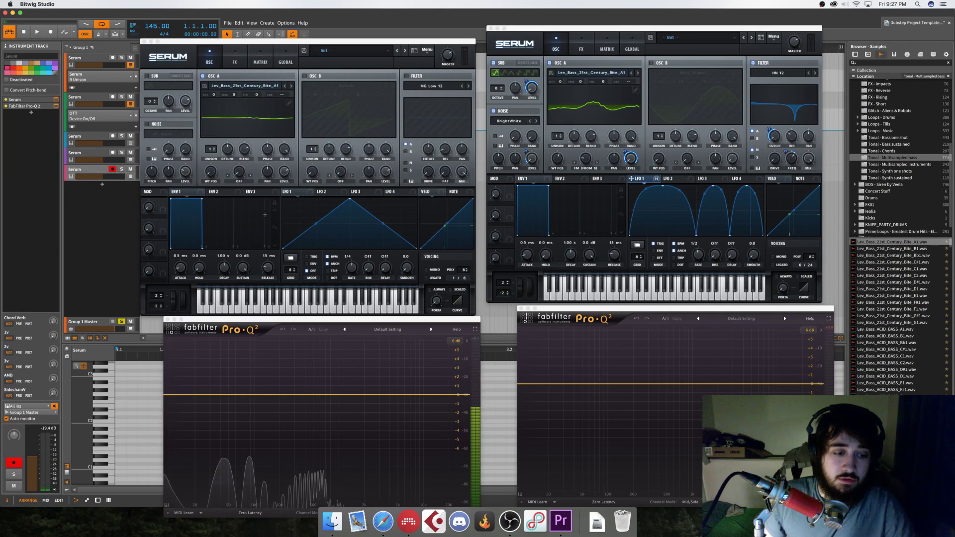
{"action": "left_click_drag", "start_coordinate": [211, 175], "coordinate": [218, 132]}
{"action": "left_click_drag", "start_coordinate": [211, 175], "coordinate": [217, 122]}
{"action": "left_click_drag", "start_coordinate": [219, 175], "coordinate": [209, 186]}
{"action": "left_click", "coordinate": [251, 127]}
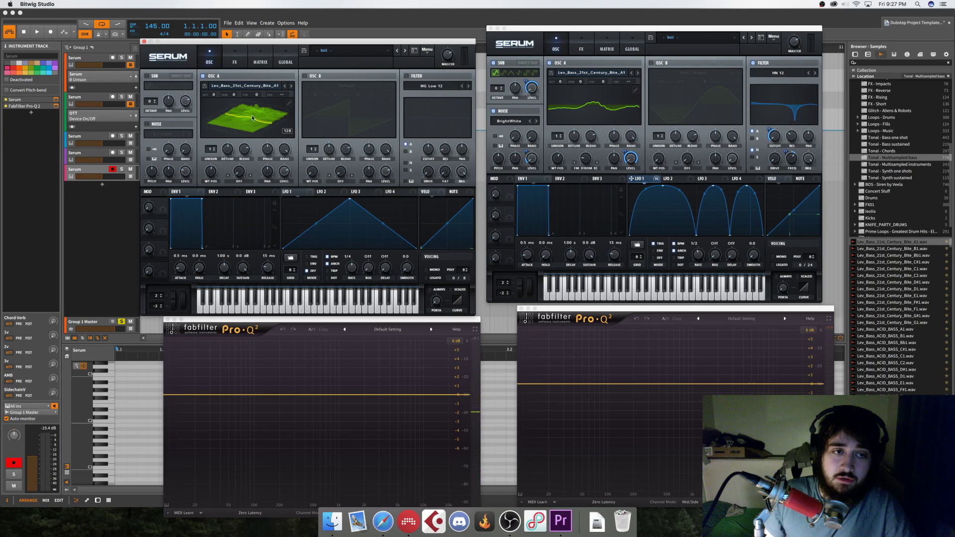
{"action": "left_click_drag", "start_coordinate": [211, 171], "coordinate": [212, 168]}
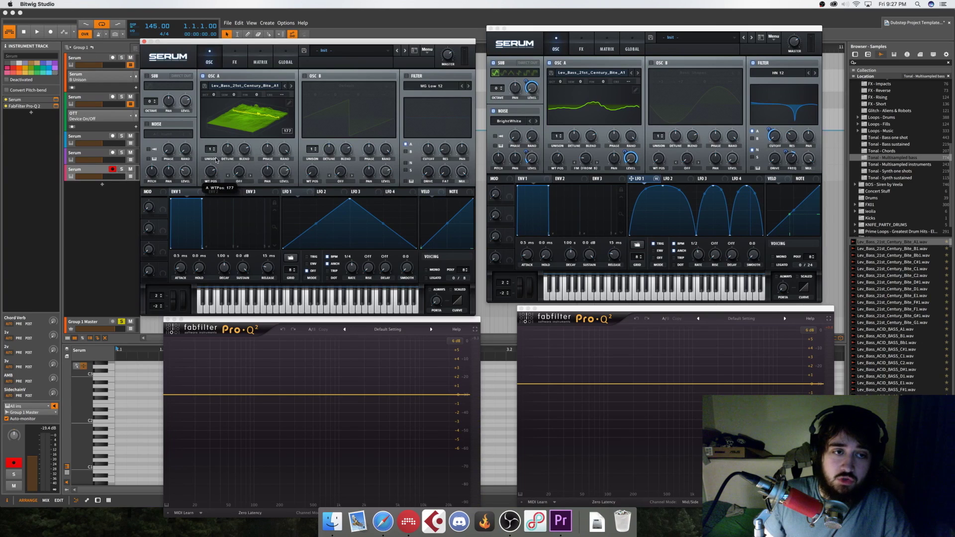
{"action": "left_click", "coordinate": [255, 129]}
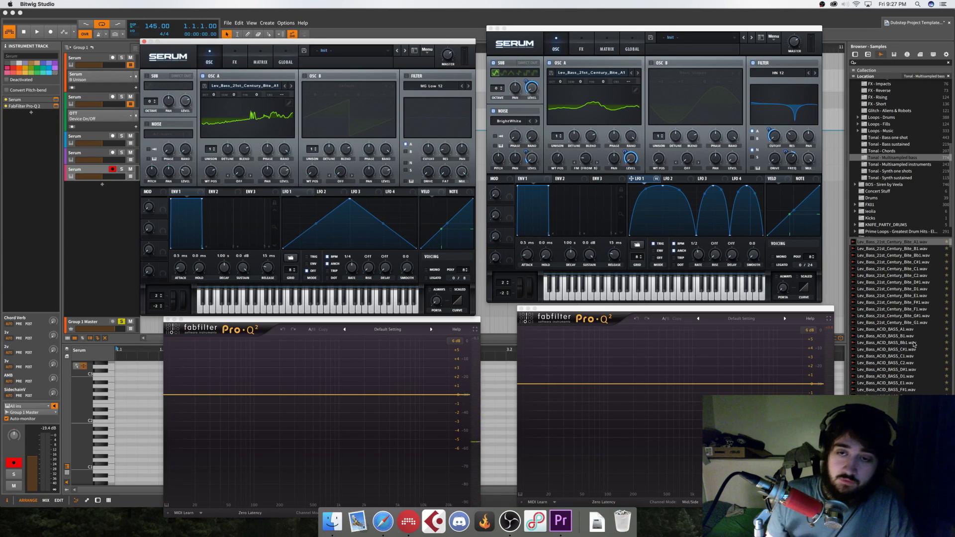
Replace the new Serum's Osc A wavetable with Lev_Bass_ACID_BASS_Bb1.wav and sweep its wavetable position down to 1
{"action": "left_click", "coordinate": [914, 343]}
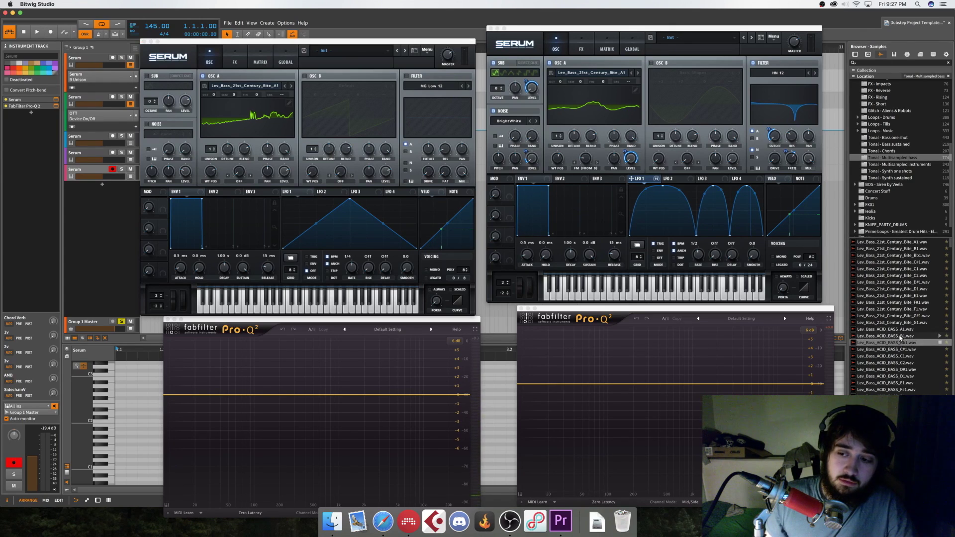
{"action": "left_click_drag", "start_coordinate": [336, 186], "coordinate": [227, 130]}
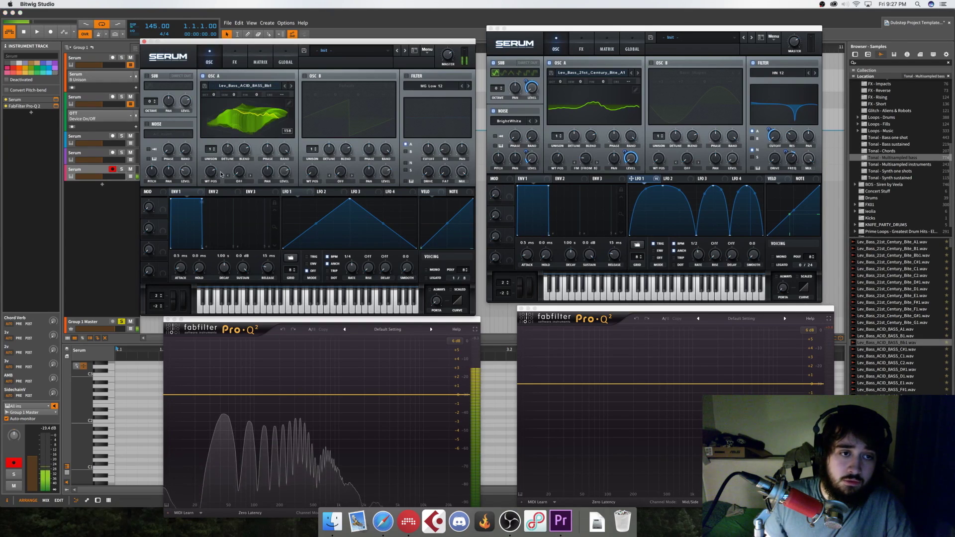
{"action": "left_click_drag", "start_coordinate": [215, 175], "coordinate": [204, 238]}
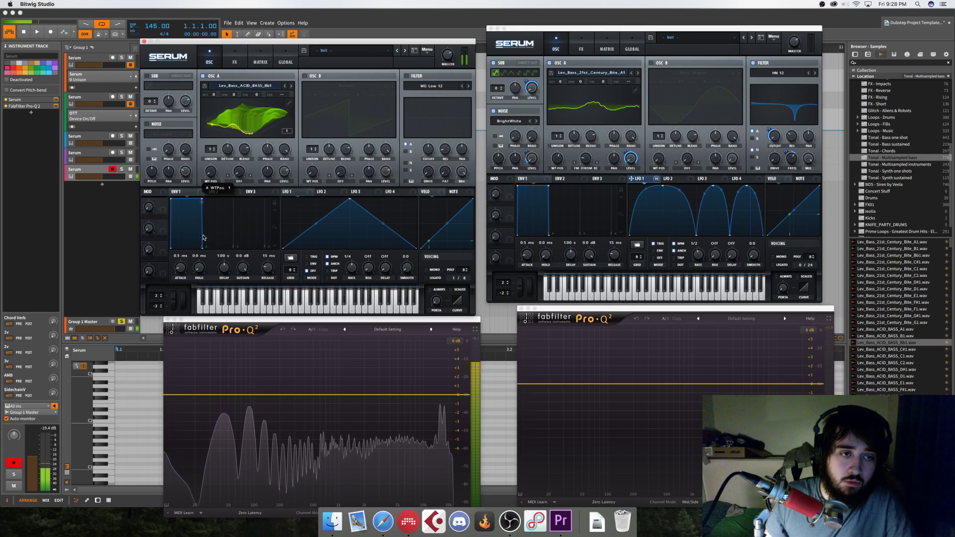
Replace the new Serum's Osc A wavetable with Lev_Bass_21st_Century_Bite_A1.wav and set its wavetable position to 138
{"action": "left_click", "coordinate": [242, 121]}
{"action": "mouse_move", "coordinate": [217, 172]}
{"action": "left_mouse_down"}
{"action": "mouse_move", "coordinate": [220, 111]}
{"action": "mouse_move", "coordinate": [211, 146]}
{"action": "mouse_move", "coordinate": [211, 117]}
{"action": "mouse_move", "coordinate": [211, 155]}
{"action": "left_mouse_up"}
{"action": "left_click_drag", "start_coordinate": [920, 243], "coordinate": [247, 123]}
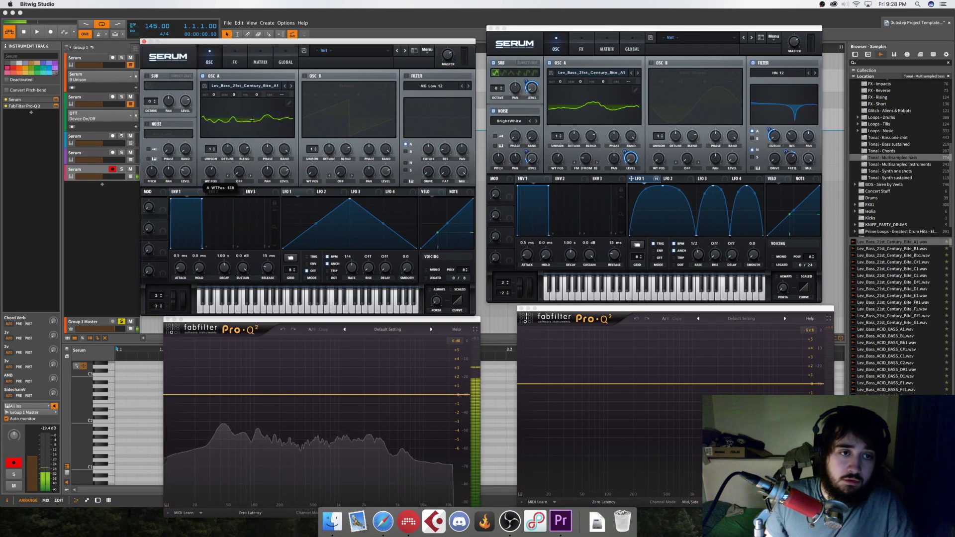
{"action": "left_click", "coordinate": [289, 103]}
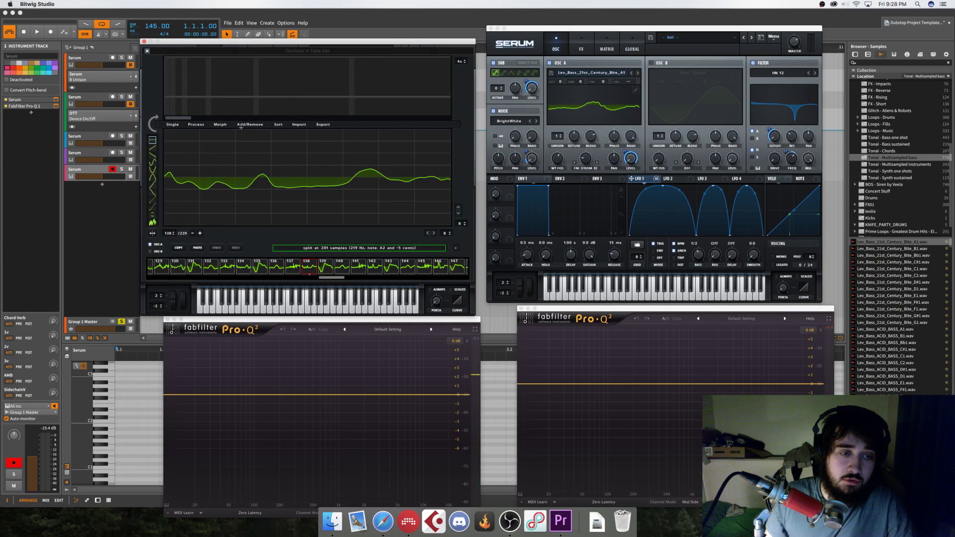
{"action": "left_click", "coordinate": [241, 125]}
{"action": "left_click", "coordinate": [214, 137]}
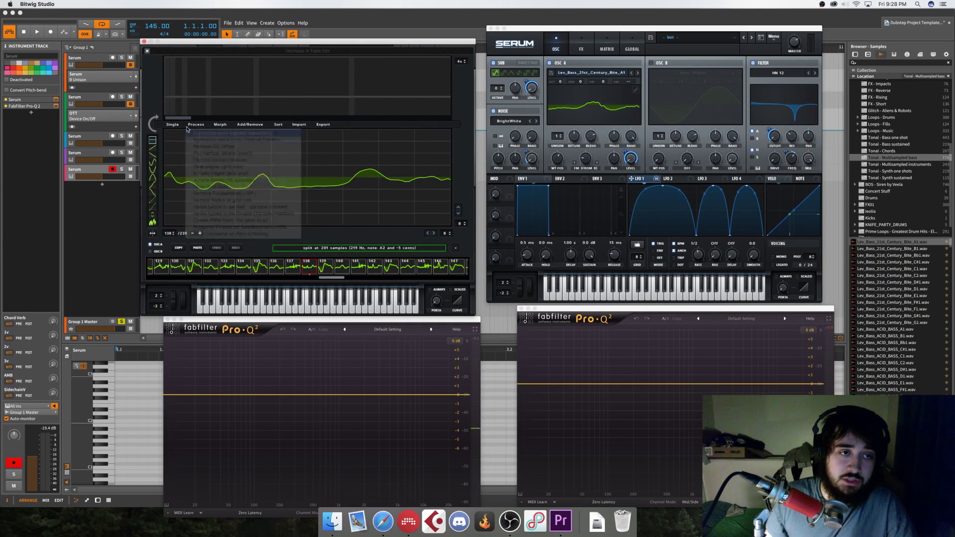
{"action": "left_click", "coordinate": [148, 51]}
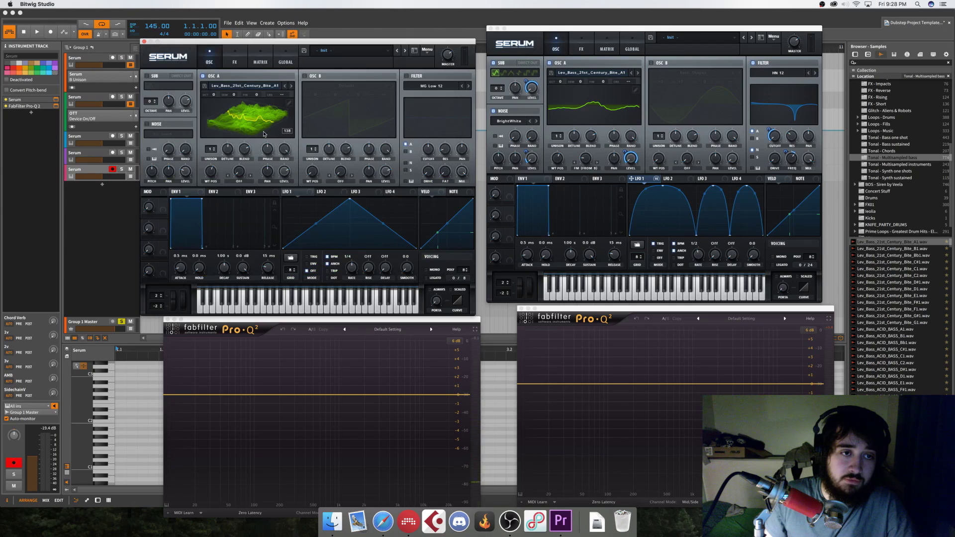
Sweep Osc A's wavetable position up to 171 in the 3D view and return to the 2D waveform
{"action": "mouse_move", "coordinate": [210, 175]}
{"action": "left_mouse_down"}
{"action": "mouse_move", "coordinate": [201, 195]}
{"action": "mouse_move", "coordinate": [209, 163]}
{"action": "left_mouse_up"}
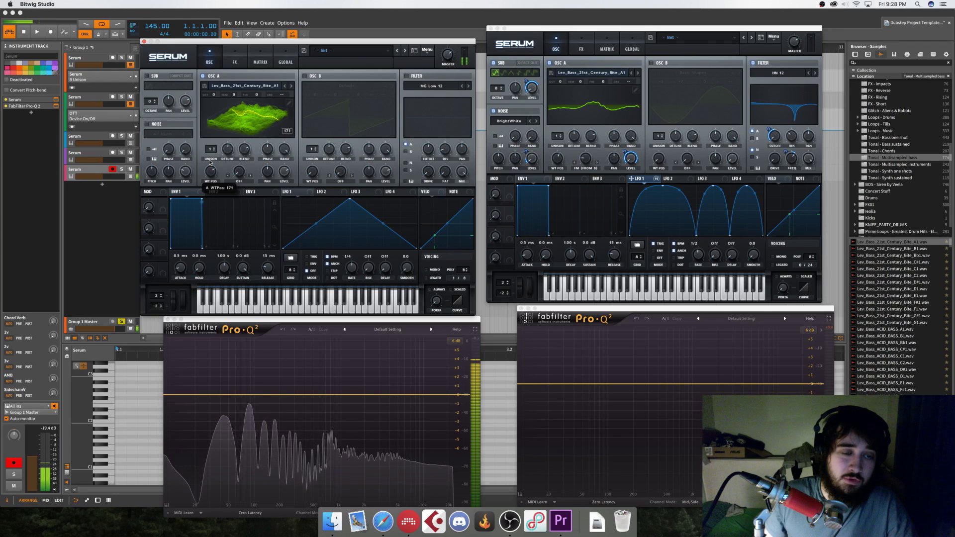
{"action": "left_click", "coordinate": [252, 118]}
In Osc A's wavetable editor, multiselect a long run of frames starting at frame 2 and remove it, leaving 106 frames
{"action": "left_click", "coordinate": [287, 104]}
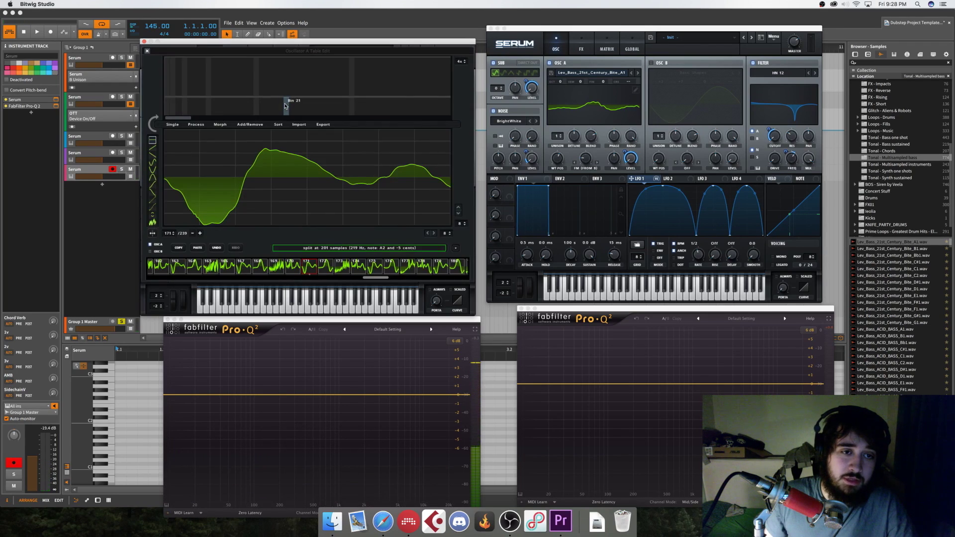
{"action": "left_click_drag", "start_coordinate": [377, 278], "coordinate": [322, 270]}
{"action": "left_click", "coordinate": [167, 273]}
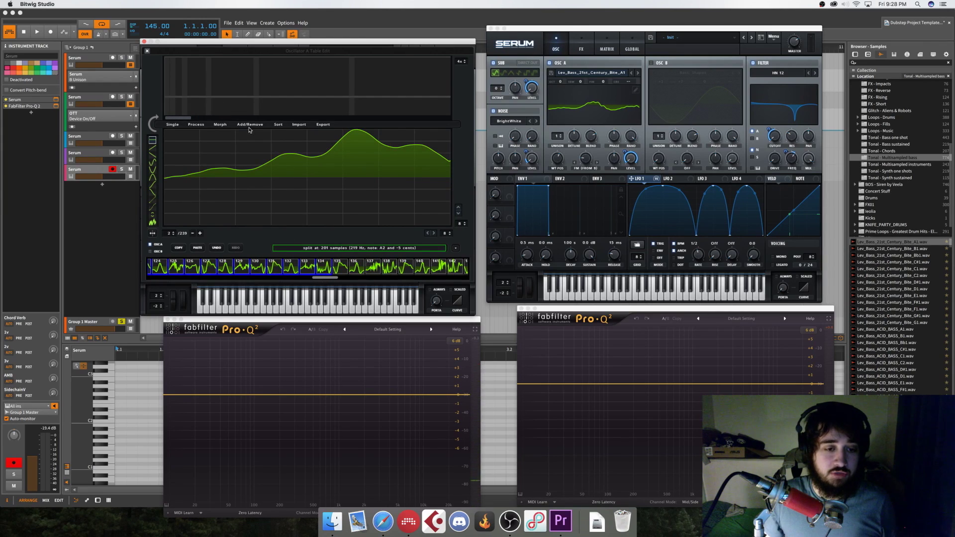
{"action": "left_click", "coordinate": [221, 124]}
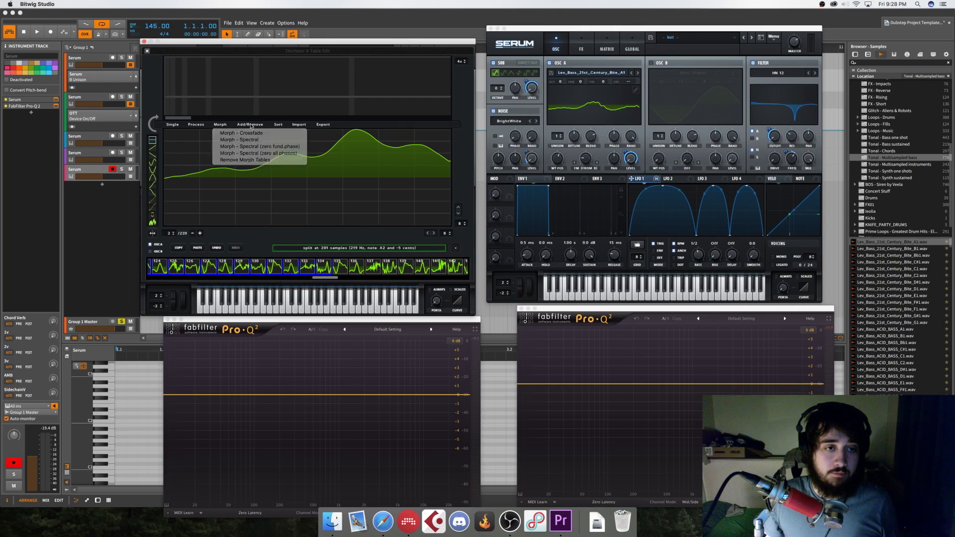
{"action": "left_click", "coordinate": [250, 124]}
{"action": "left_click", "coordinate": [279, 154]}
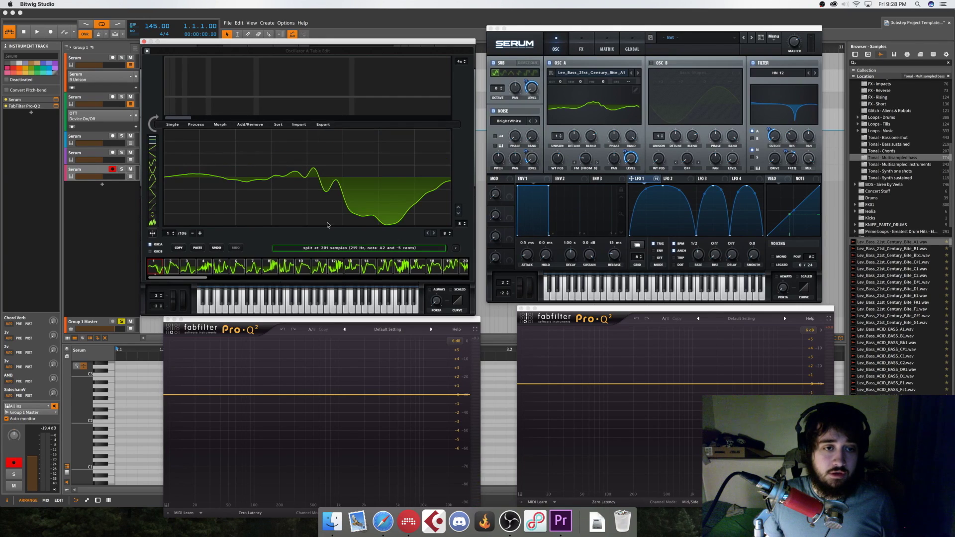
Multiselect frames 4 through 100 of the shortened wavetable and remove them
{"action": "left_click_drag", "start_coordinate": [195, 279], "coordinate": [464, 265]}
{"action": "left_click", "coordinate": [199, 272]}
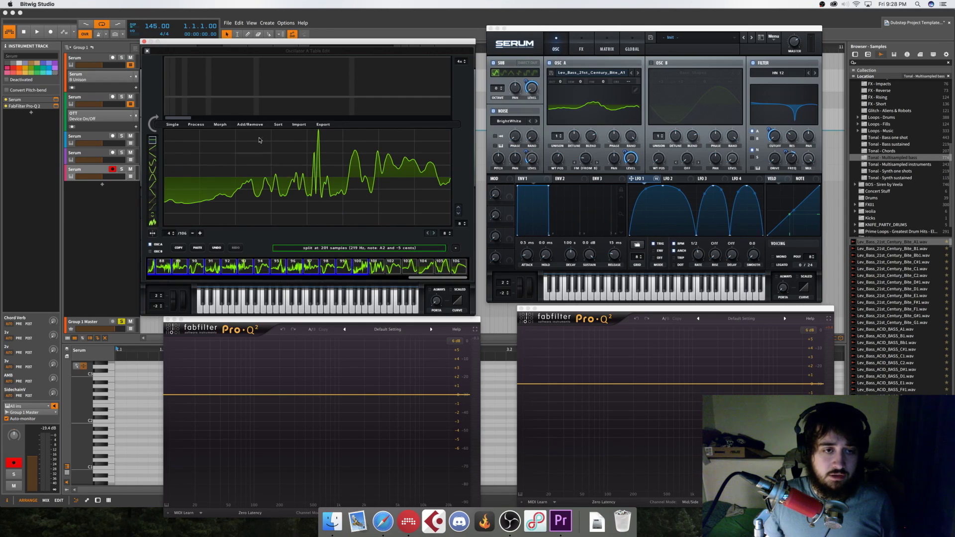
{"action": "left_click", "coordinate": [250, 124]}
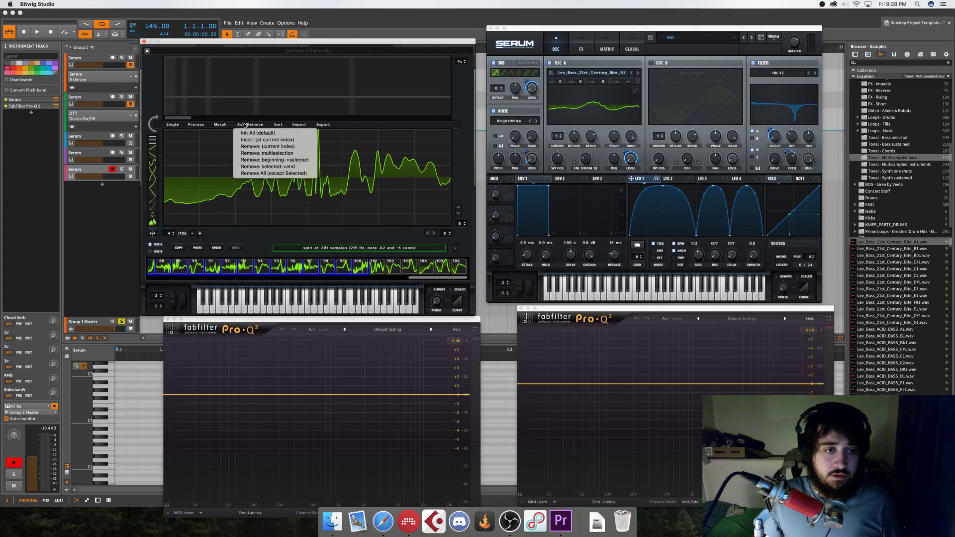
{"action": "left_click", "coordinate": [258, 154]}
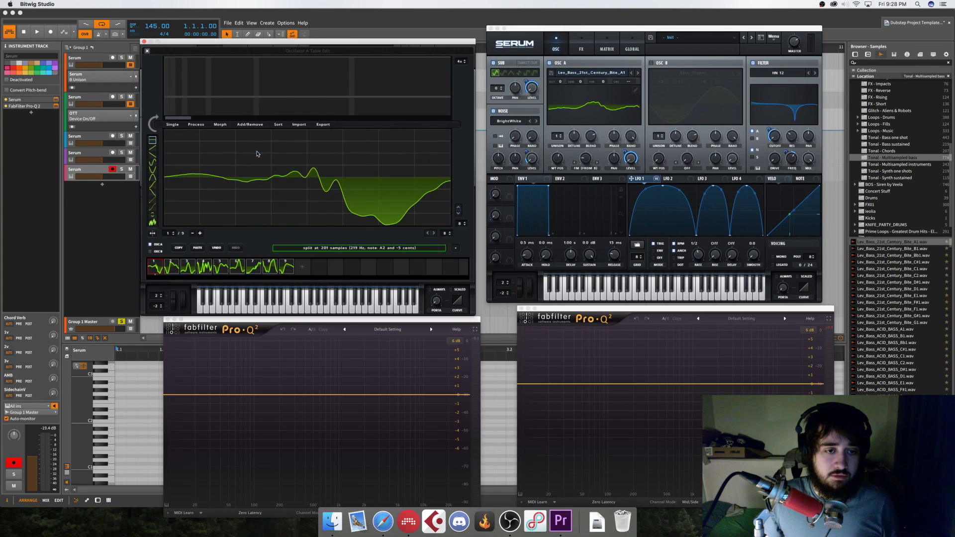
Remove frames 5 through 7 from the wavetable as a multiselection, leaving six frames
{"action": "left_click", "coordinate": [281, 269]}
{"action": "left_click", "coordinate": [256, 269]}
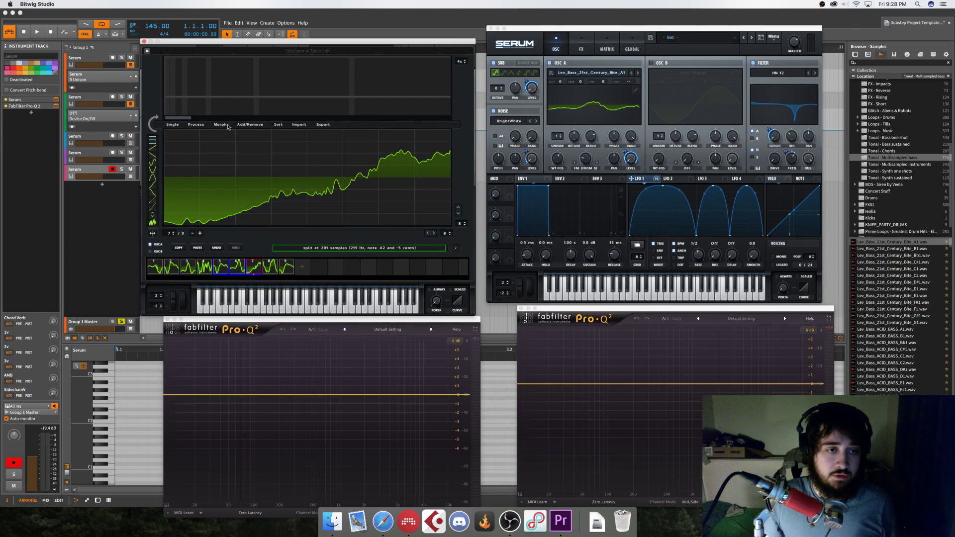
{"action": "left_click", "coordinate": [253, 125]}
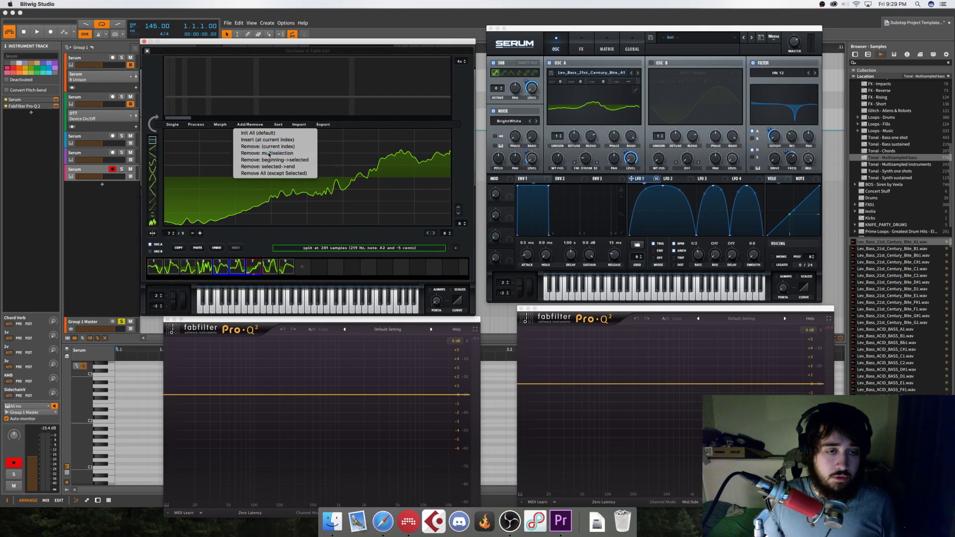
{"action": "left_click", "coordinate": [268, 153]}
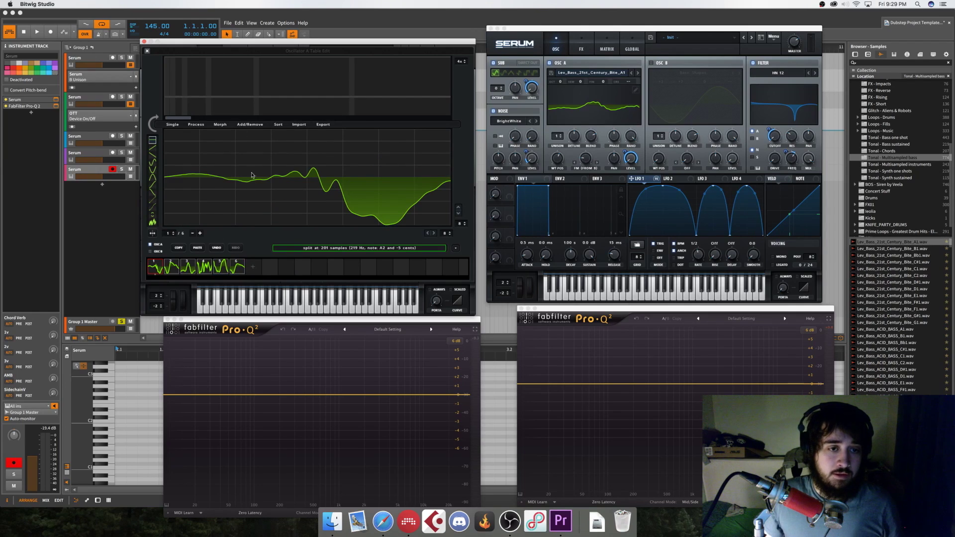
Close the wavetable editor and sweep Osc A's position between 1 and 6, ending on 6
{"action": "left_click", "coordinate": [148, 52]}
{"action": "left_click_drag", "start_coordinate": [211, 172], "coordinate": [218, 97]}
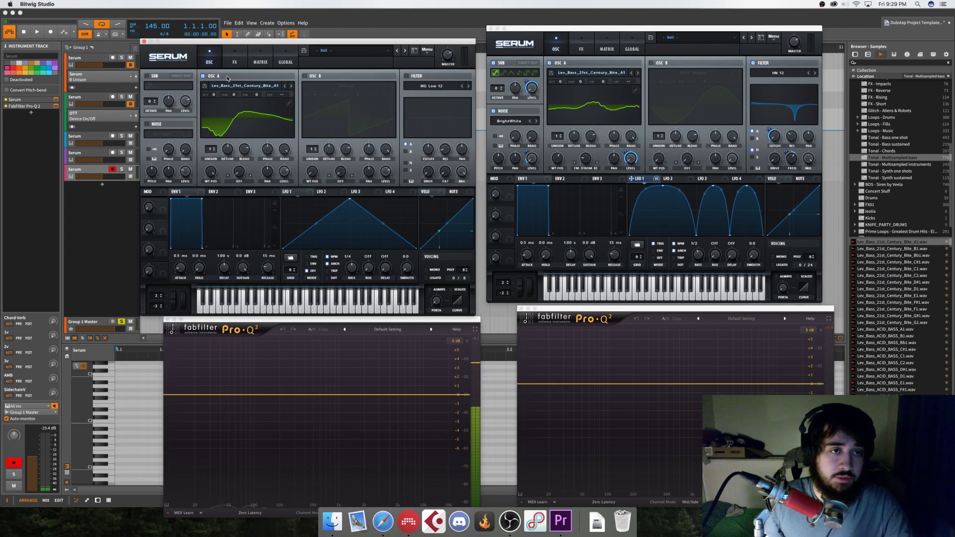
{"action": "left_click_drag", "start_coordinate": [209, 178], "coordinate": [202, 209]}
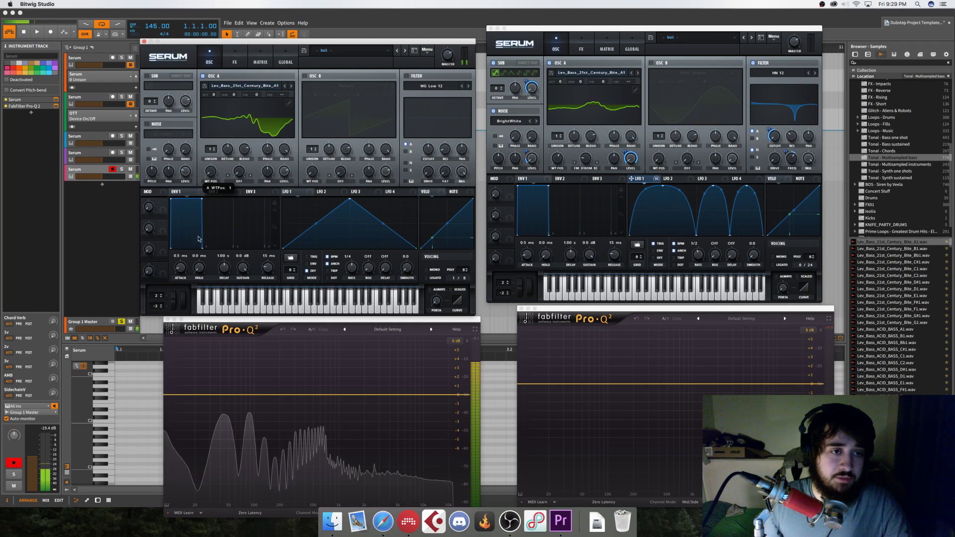
{"action": "left_click_drag", "start_coordinate": [200, 206], "coordinate": [205, 159]}
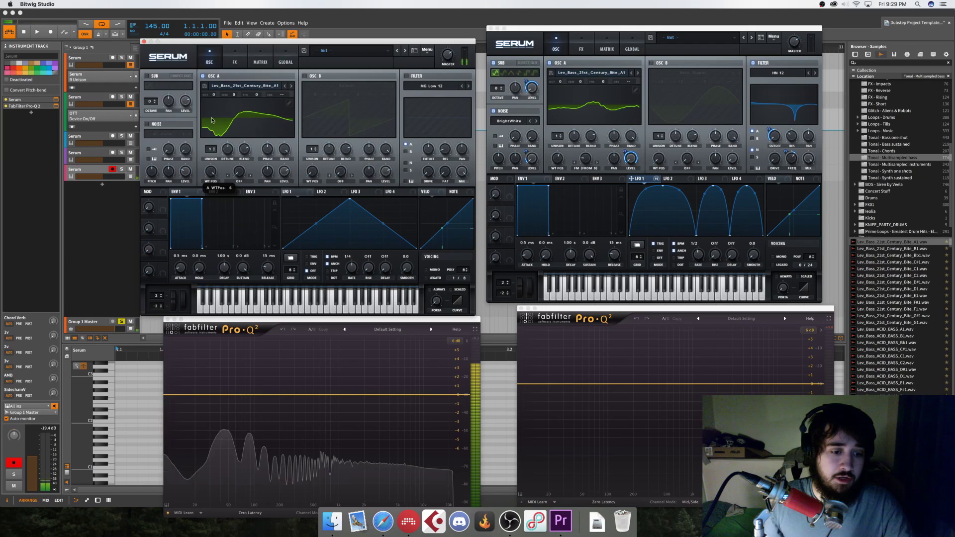
Apply Morph - Spectral (zero fund.phase) to Osc A's six-frame wavetable and close the editor
{"action": "left_click", "coordinate": [288, 104]}
{"action": "left_click", "coordinate": [226, 125]}
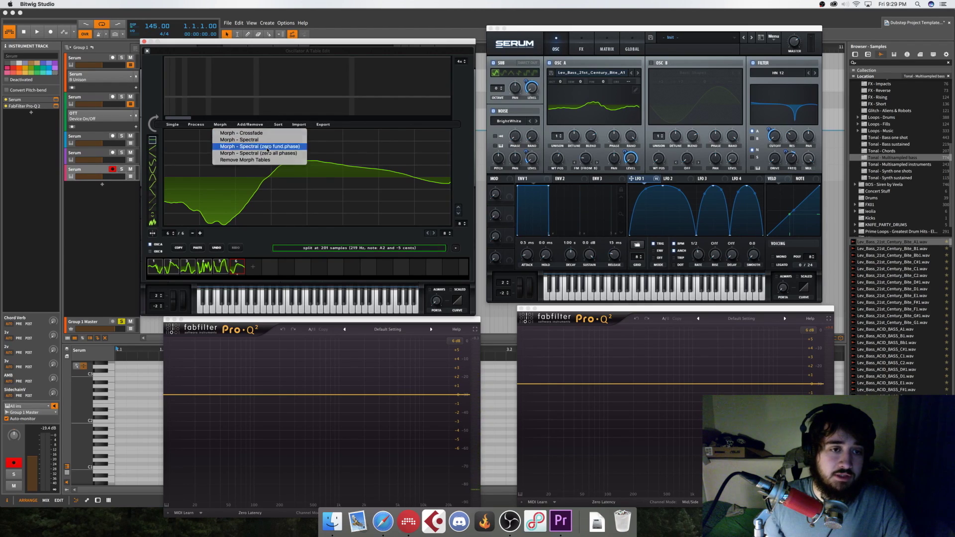
{"action": "left_click", "coordinate": [268, 147]}
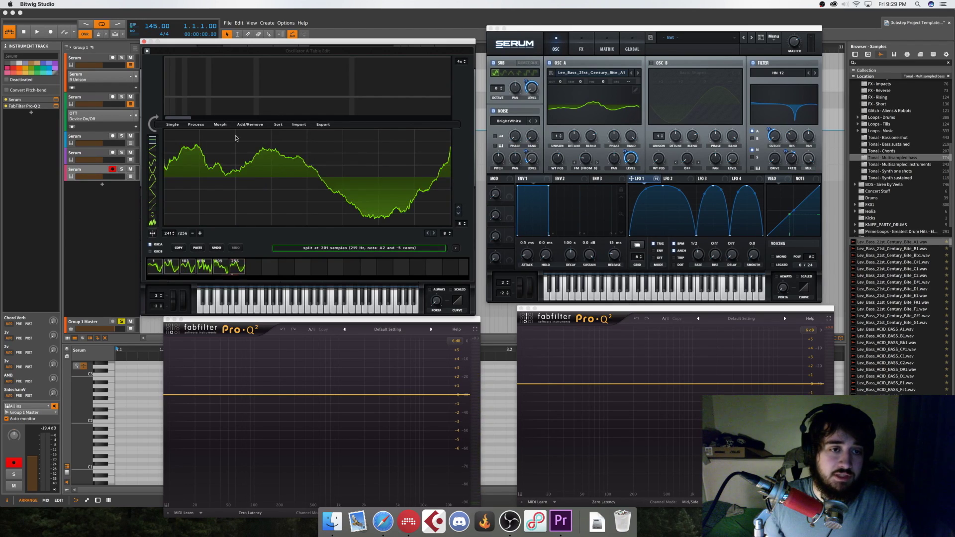
{"action": "left_click", "coordinate": [147, 51]}
Sweep the morphed Osc A wavetable's position while checking it in both the 3D and 2D views
{"action": "left_click", "coordinate": [225, 122]}
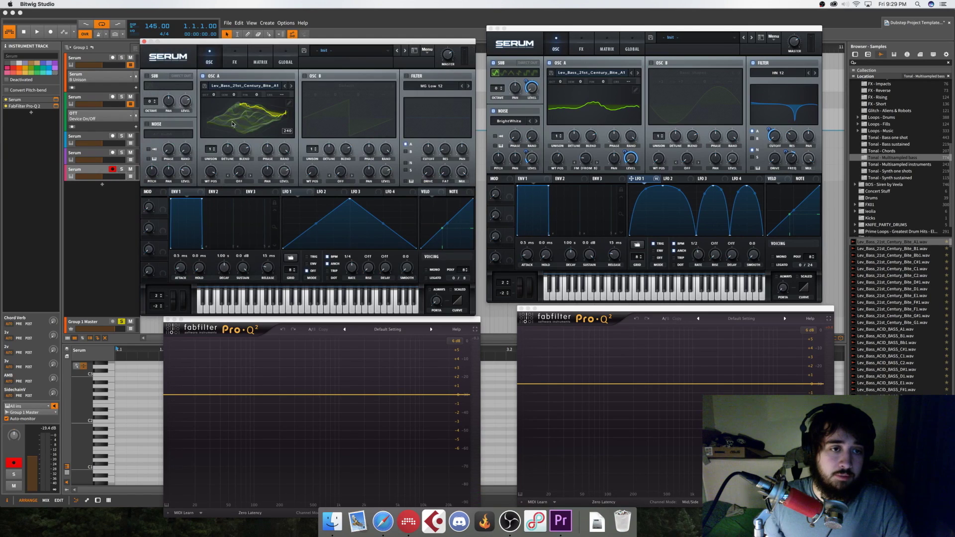
{"action": "left_click", "coordinate": [232, 123]}
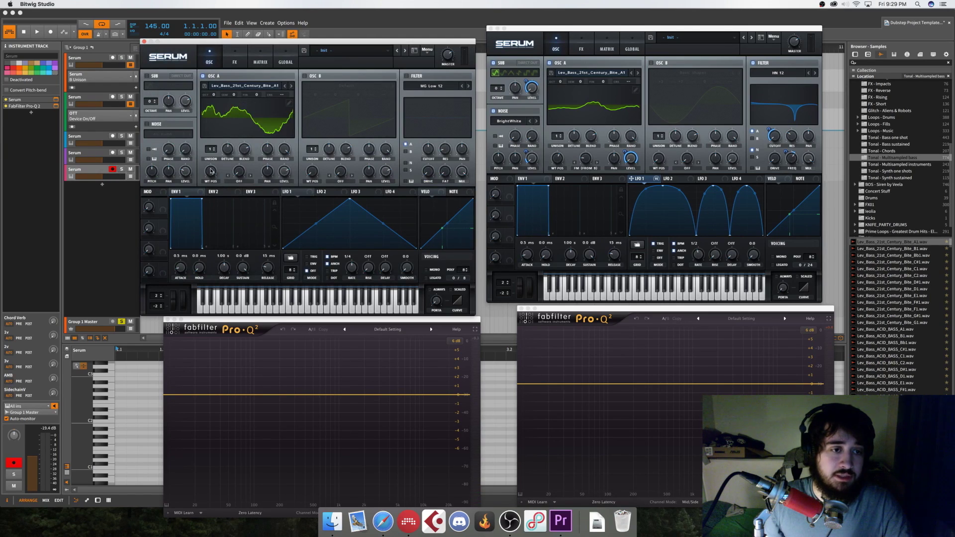
{"action": "left_click_drag", "start_coordinate": [211, 171], "coordinate": [204, 206]}
{"action": "left_click", "coordinate": [241, 124]}
{"action": "mouse_move", "coordinate": [214, 167]}
{"action": "left_mouse_down"}
{"action": "mouse_move", "coordinate": [216, 141]}
{"action": "mouse_move", "coordinate": [214, 182]}
{"action": "left_mouse_up"}
{"action": "left_click", "coordinate": [248, 126]}
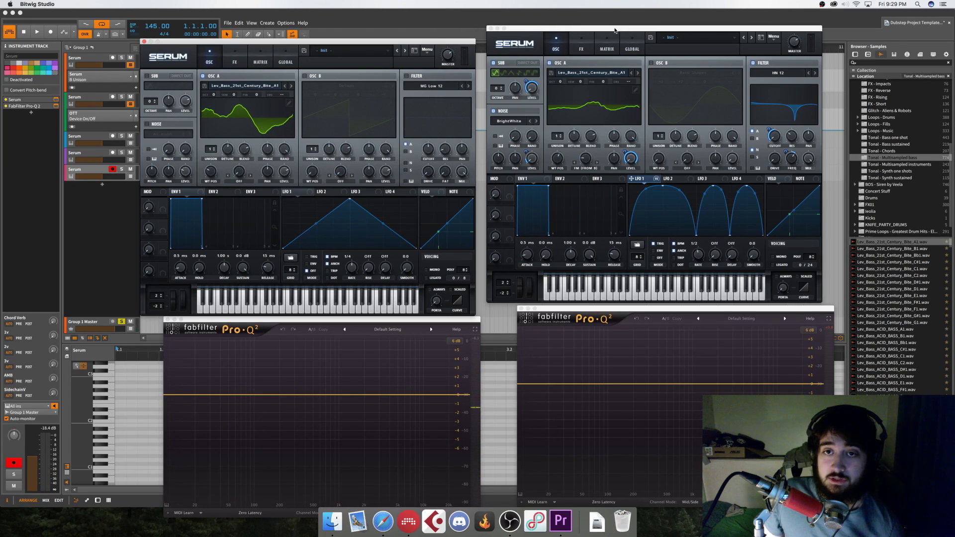
{"action": "left_click", "coordinate": [614, 30]}
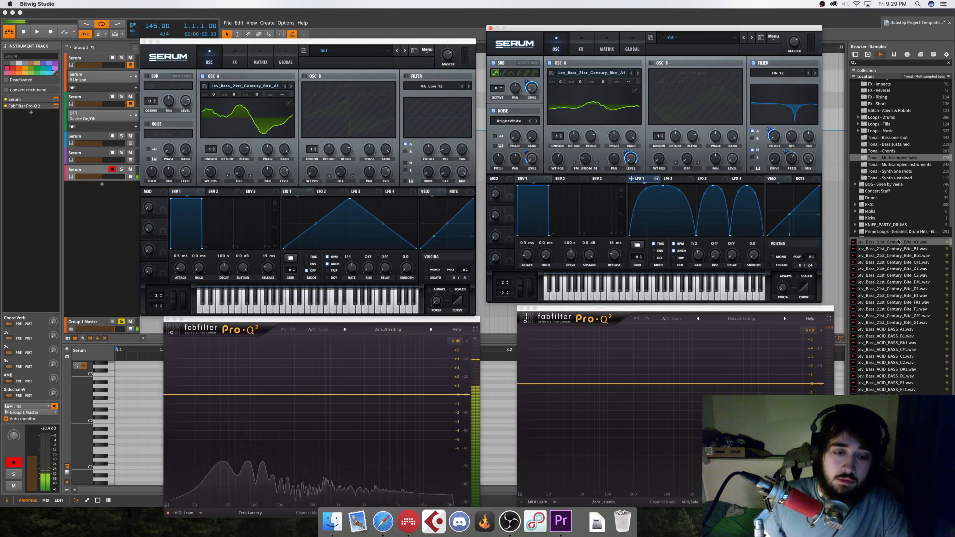
{"action": "left_click_drag", "start_coordinate": [212, 175], "coordinate": [211, 233]}
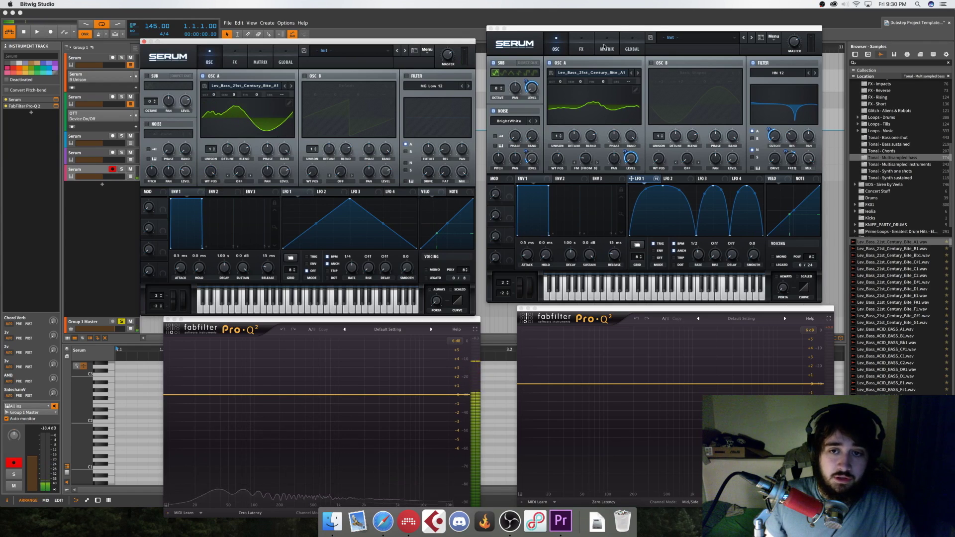
In the other Serum's Osc A wavetable editor, remove most frames of the imported sample, leaving 12
{"action": "left_click", "coordinate": [607, 28]}
{"action": "left_click", "coordinate": [612, 73]}
{"action": "left_click", "coordinate": [614, 74]}
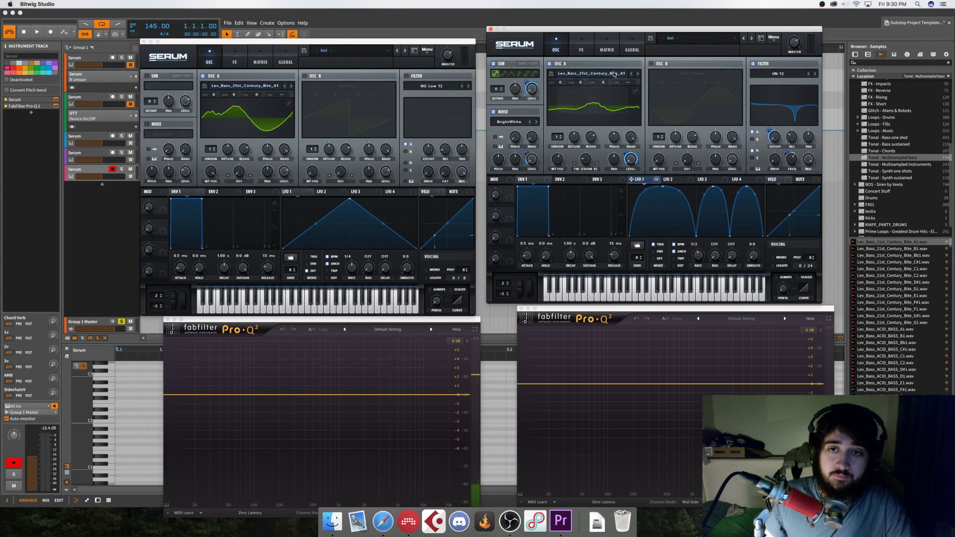
{"action": "left_click", "coordinate": [635, 91]}
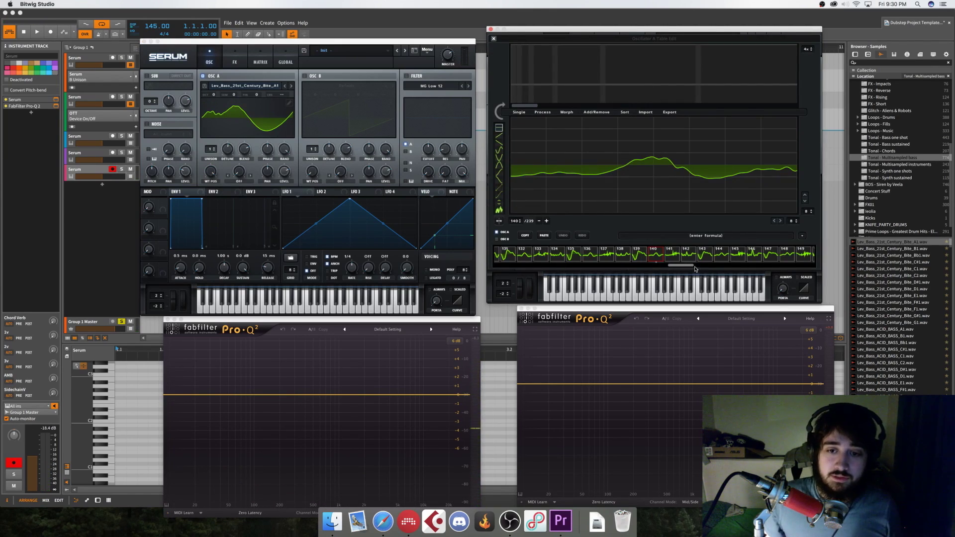
{"action": "left_click_drag", "start_coordinate": [692, 266], "coordinate": [600, 272]}
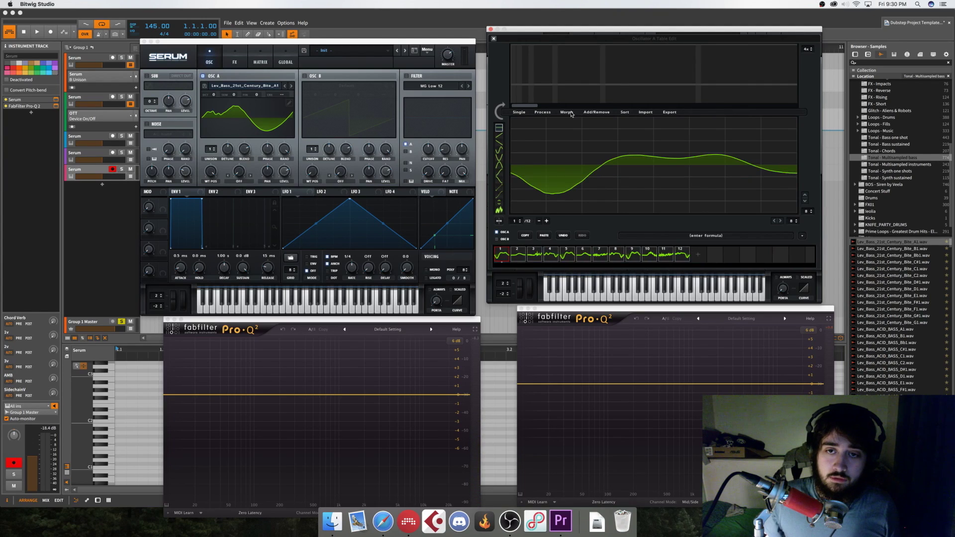
Normalize the 12 remaining frames, apply Morph - Spectral (zero fund.phase), and close the editor
{"action": "left_click", "coordinate": [545, 112]}
{"action": "left_click", "coordinate": [567, 122]}
{"action": "left_click", "coordinate": [566, 112]}
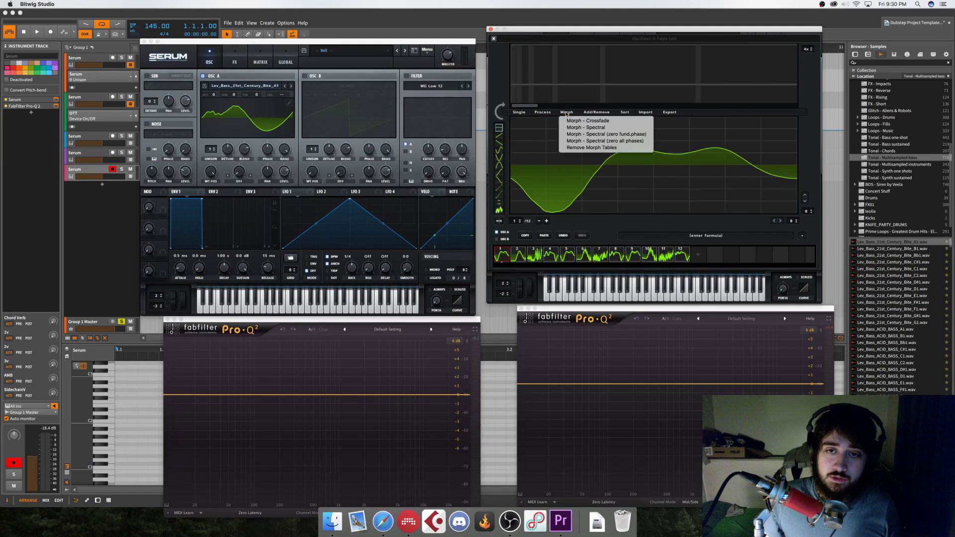
{"action": "left_click", "coordinate": [606, 134]}
{"action": "left_click", "coordinate": [493, 38]}
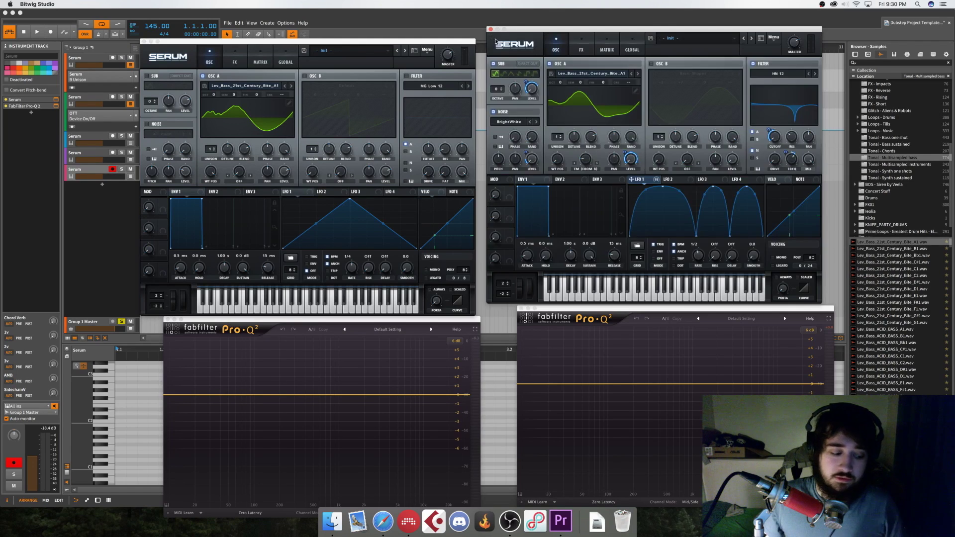
Switch to the purple Serum track, assign LFO 1 to Osc A's wavetable position, and set that position to 91
{"action": "left_click", "coordinate": [89, 154]}
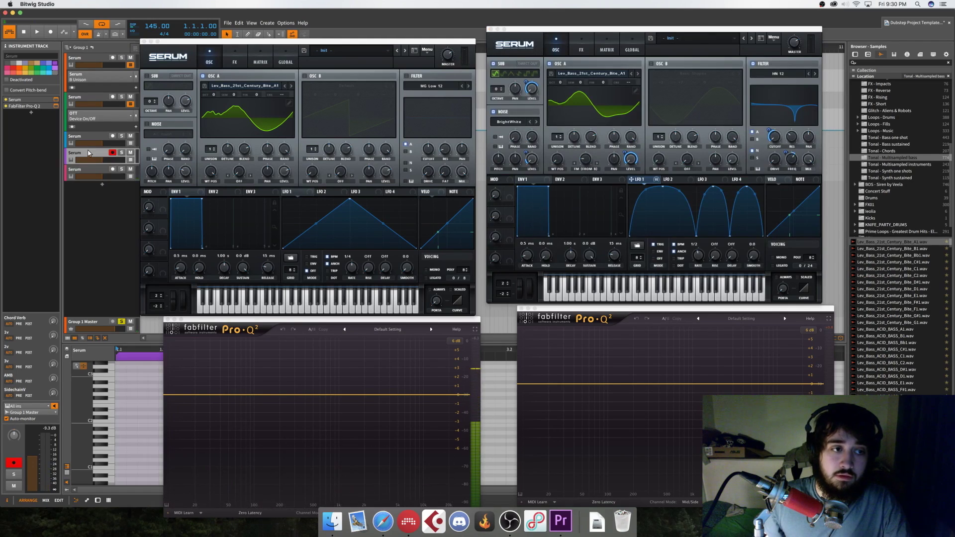
{"action": "left_click_drag", "start_coordinate": [557, 159], "coordinate": [560, 124]}
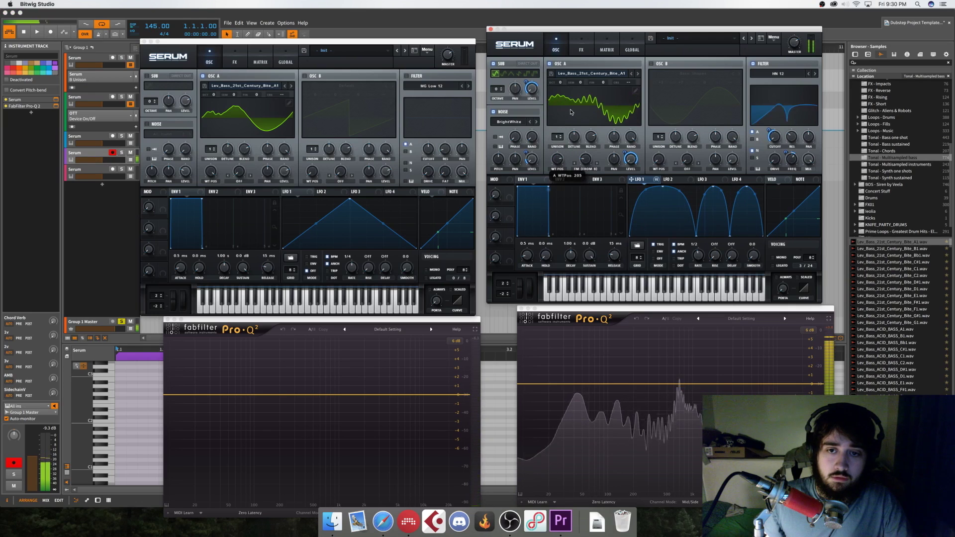
{"action": "left_click_drag", "start_coordinate": [631, 179], "coordinate": [577, 166]}
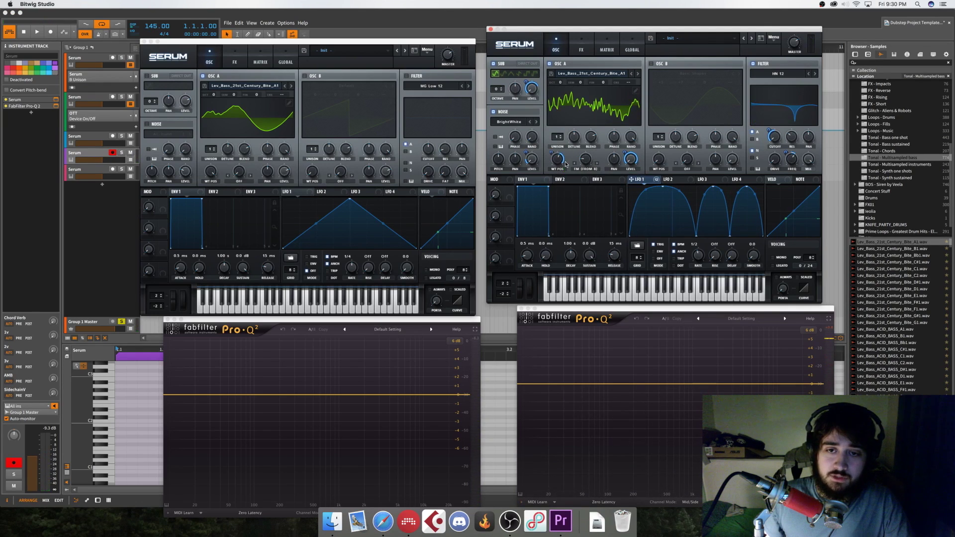
{"action": "left_click_drag", "start_coordinate": [552, 165], "coordinate": [551, 164]}
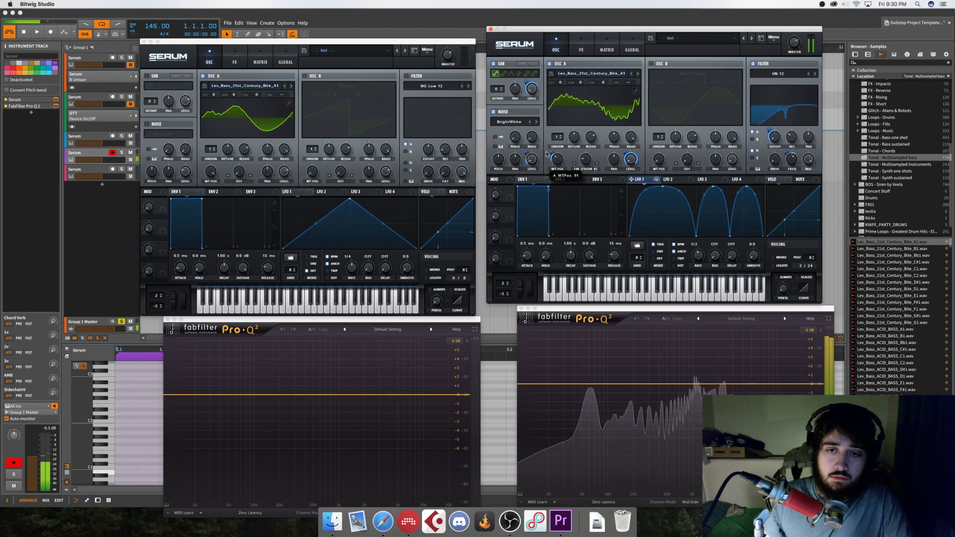
Replace Osc A's FM warp with another warp mode, trying Bend - first, and adjust the warp amount around -37%
{"action": "left_click", "coordinate": [587, 168]}
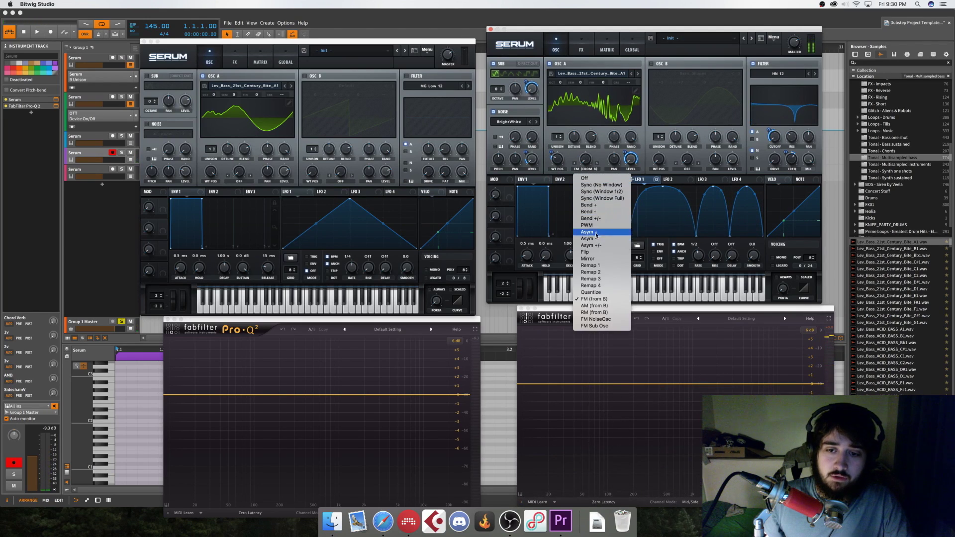
{"action": "left_click", "coordinate": [597, 212]}
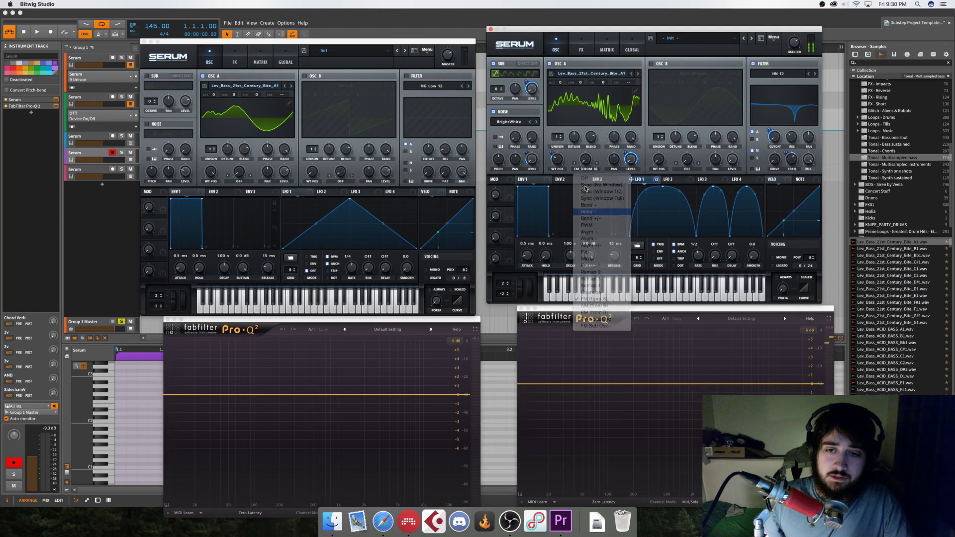
{"action": "left_click", "coordinate": [595, 167]}
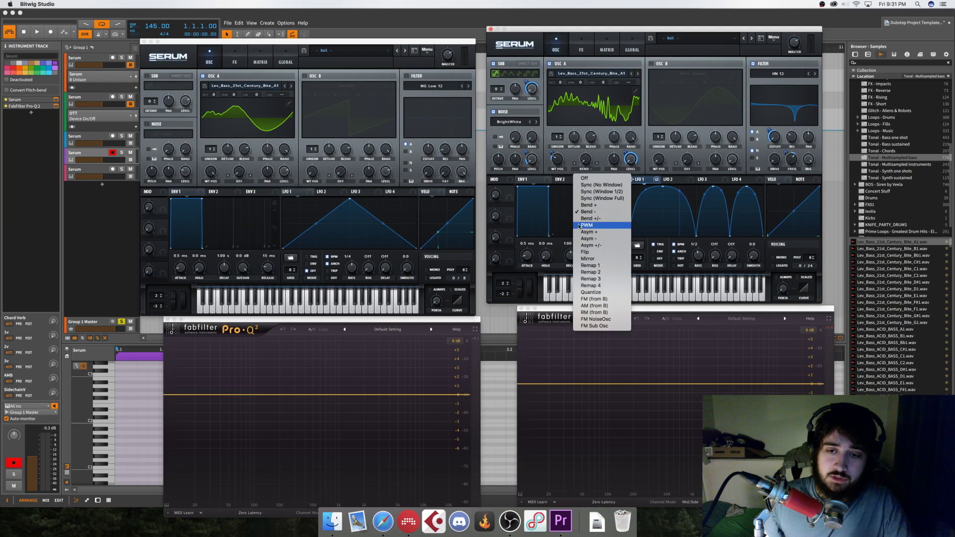
{"action": "left_click", "coordinate": [585, 161]}
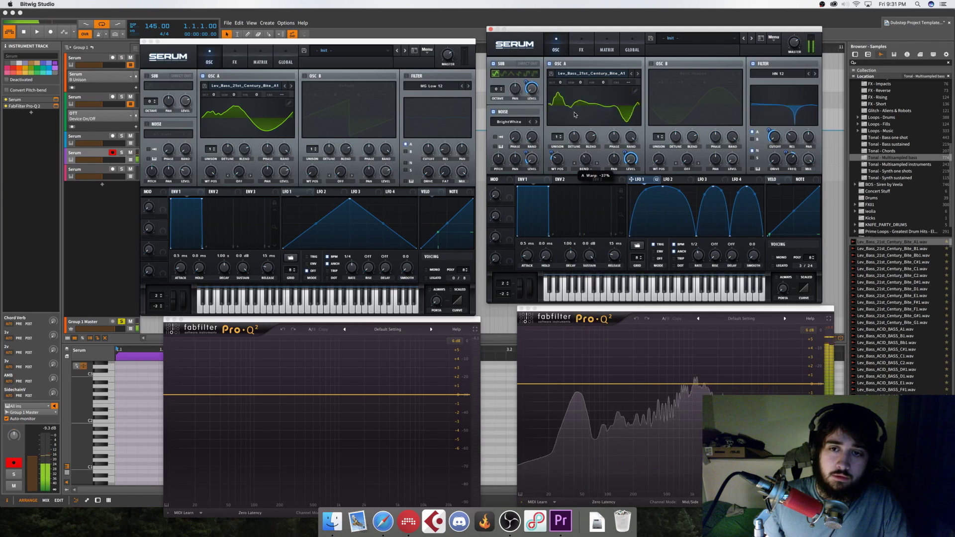
{"action": "left_click_drag", "start_coordinate": [585, 161], "coordinate": [553, 144]}
Fine-tune Osc A's wavetable position to suit the new warp setting
{"action": "mouse_move", "coordinate": [556, 160]}
{"action": "left_mouse_down"}
{"action": "mouse_move", "coordinate": [552, 150]}
{"action": "mouse_move", "coordinate": [558, 158]}
{"action": "left_mouse_up"}
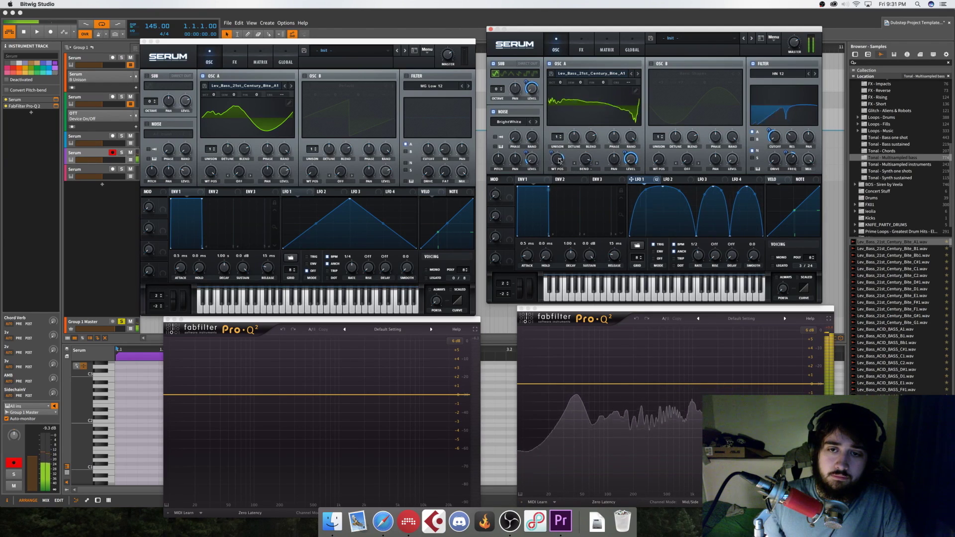
{"action": "left_click", "coordinate": [813, 74]}
{"action": "left_click", "coordinate": [815, 75]}
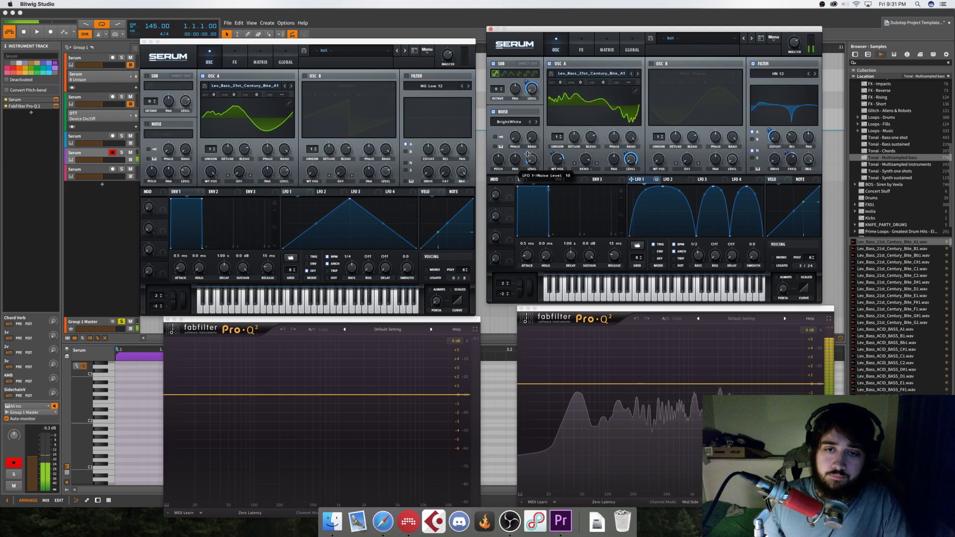
{"action": "mouse_move", "coordinate": [559, 163]}
{"action": "left_mouse_down"}
{"action": "mouse_move", "coordinate": [558, 178]}
{"action": "mouse_move", "coordinate": [562, 160]}
{"action": "left_mouse_up"}
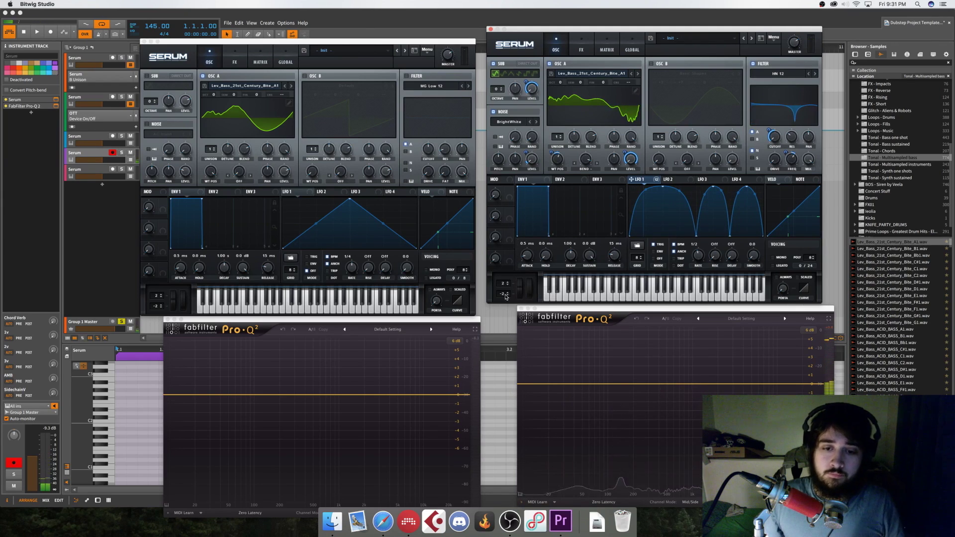
Set the pitch bend range to -12 down and 12 up, and test a downward bend on the pitch wheel
{"action": "type", "text": "-12"}
{"action": "key", "text": "Return"}
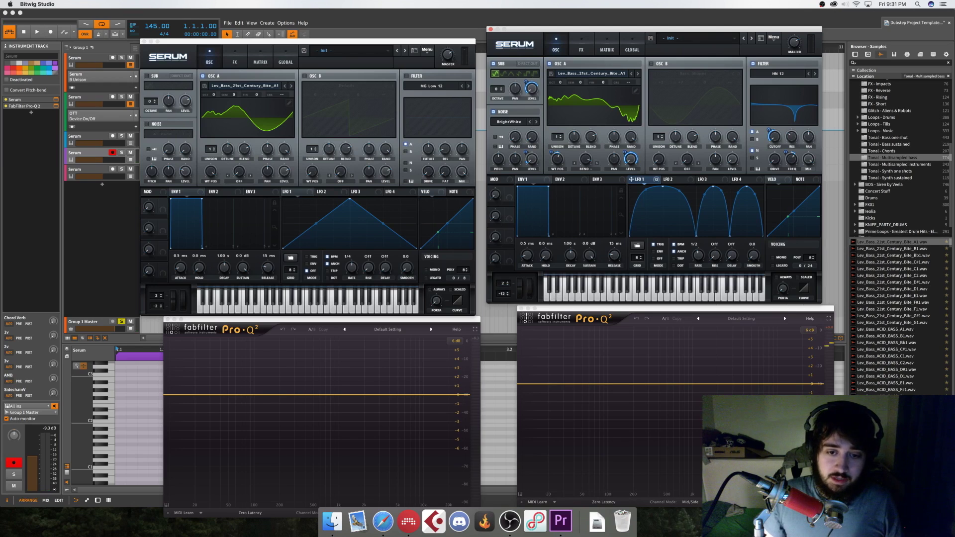
{"action": "double_click", "coordinate": [502, 284]}
{"action": "type", "text": "12"}
{"action": "key", "text": "Return"}
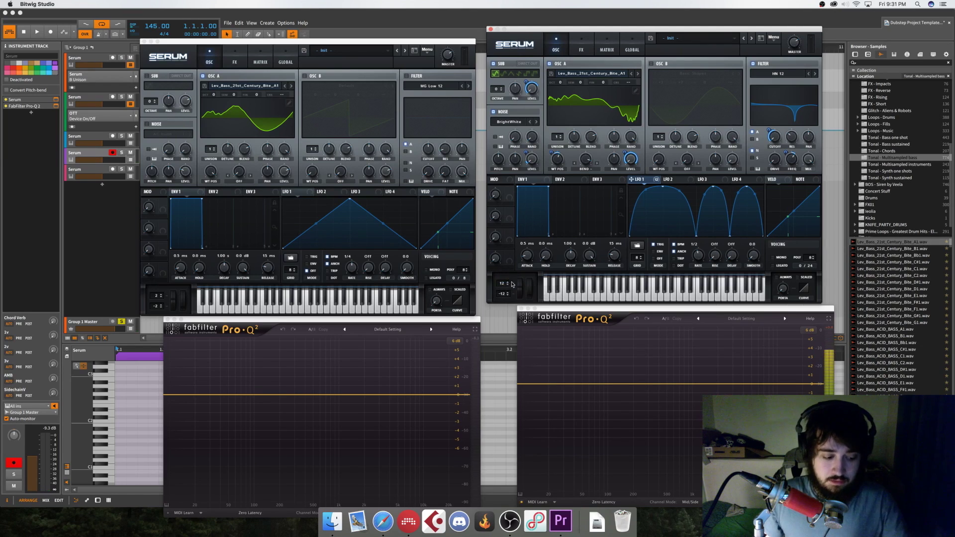
{"action": "left_click_drag", "start_coordinate": [524, 290], "coordinate": [527, 349]}
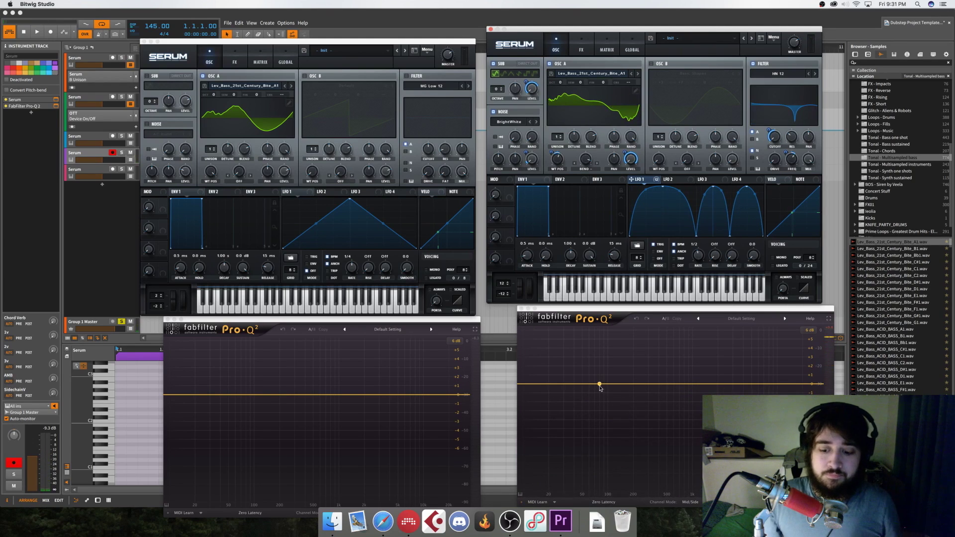
Switch to OBS
{"action": "left_click", "coordinate": [508, 521]}
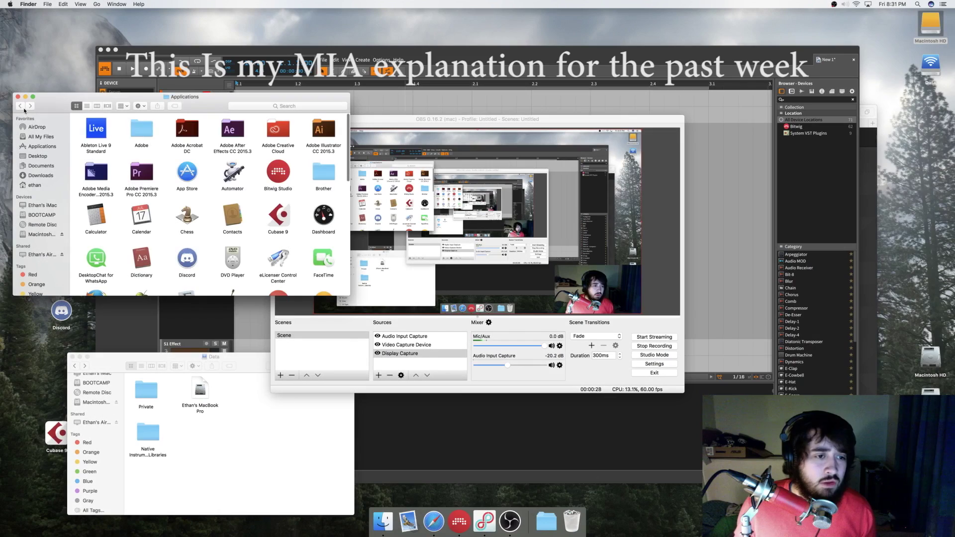
Look through the Applications, Documents and Desktop folders in Finder
{"action": "scroll", "coordinate": [197, 204], "scroll_direction": "down", "scroll_amount": 5}
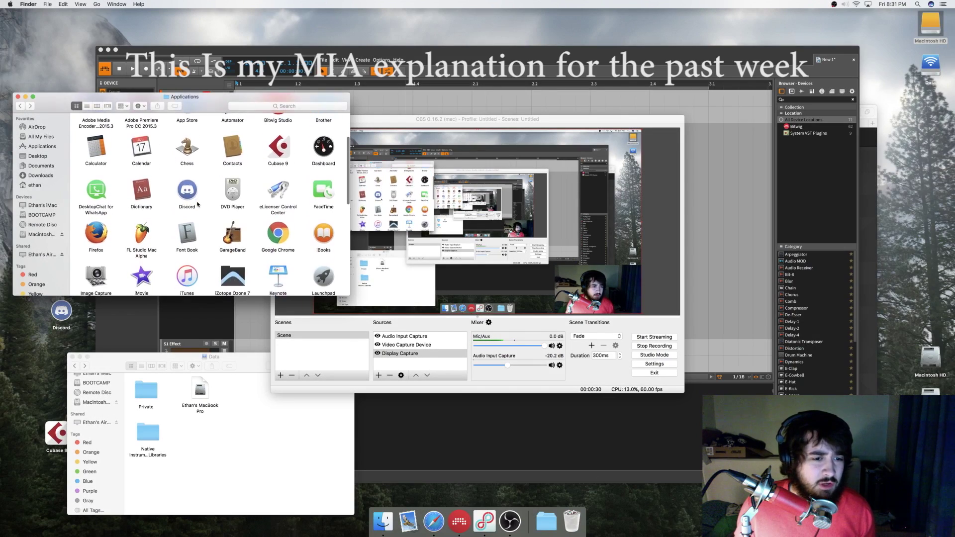
{"action": "scroll", "coordinate": [197, 204], "scroll_direction": "down", "scroll_amount": 5}
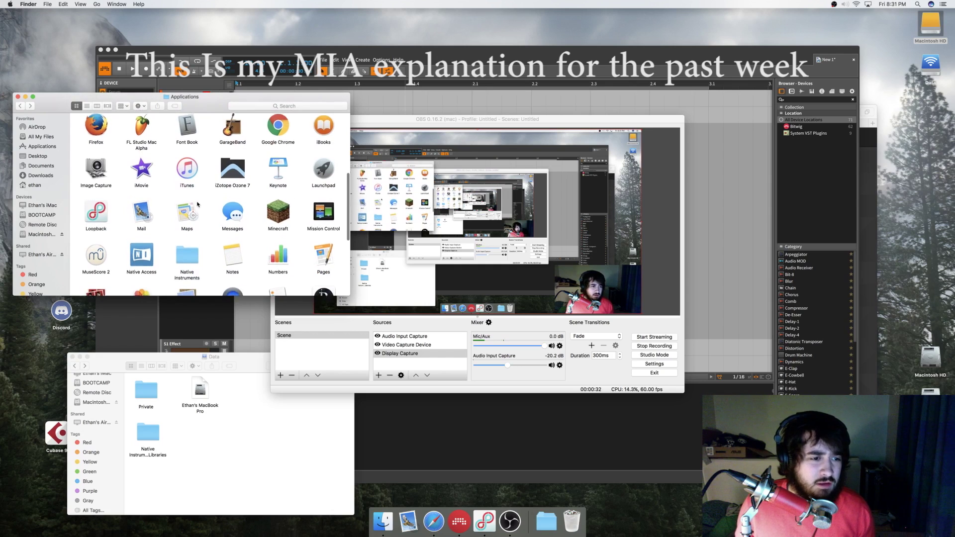
{"action": "scroll", "coordinate": [197, 204], "scroll_direction": "down", "scroll_amount": 5}
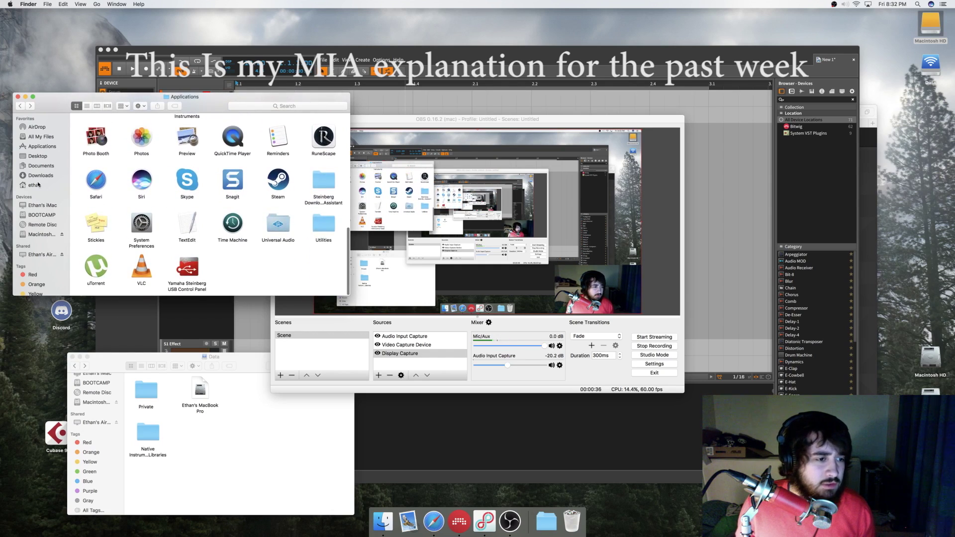
{"action": "left_click", "coordinate": [41, 166]}
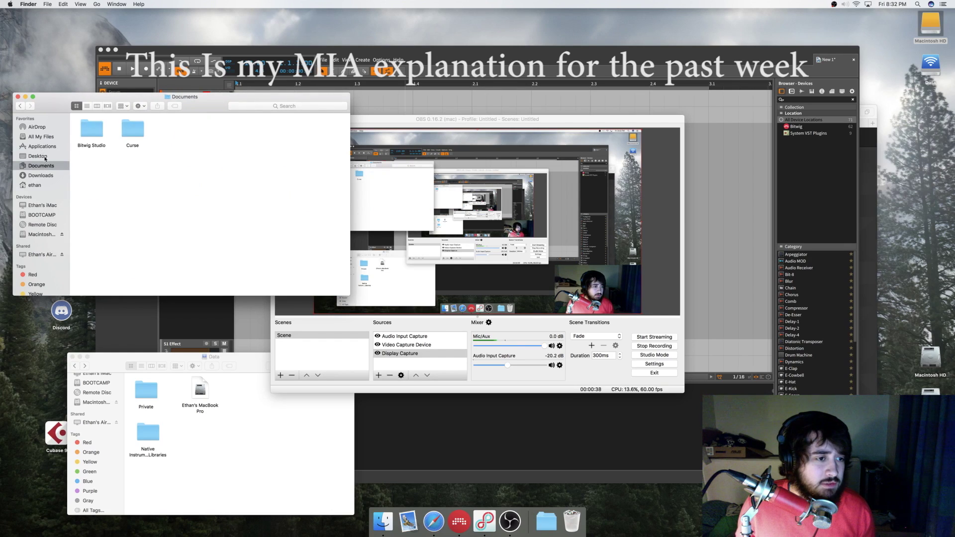
{"action": "left_click", "coordinate": [44, 156]}
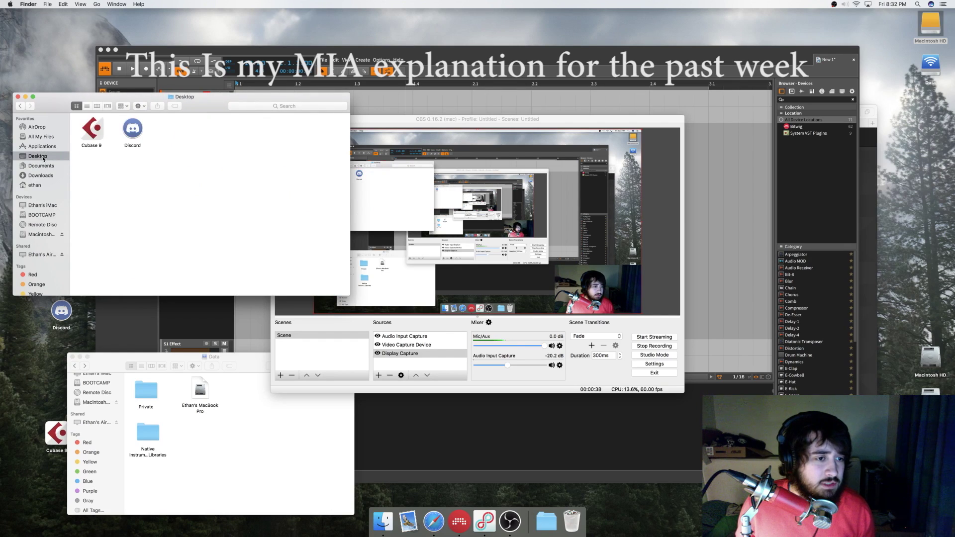
Open the ejectable Macintosh HD drive's Users folder and go to the Desktop folder inside the personal home folder
{"action": "left_click", "coordinate": [33, 234]}
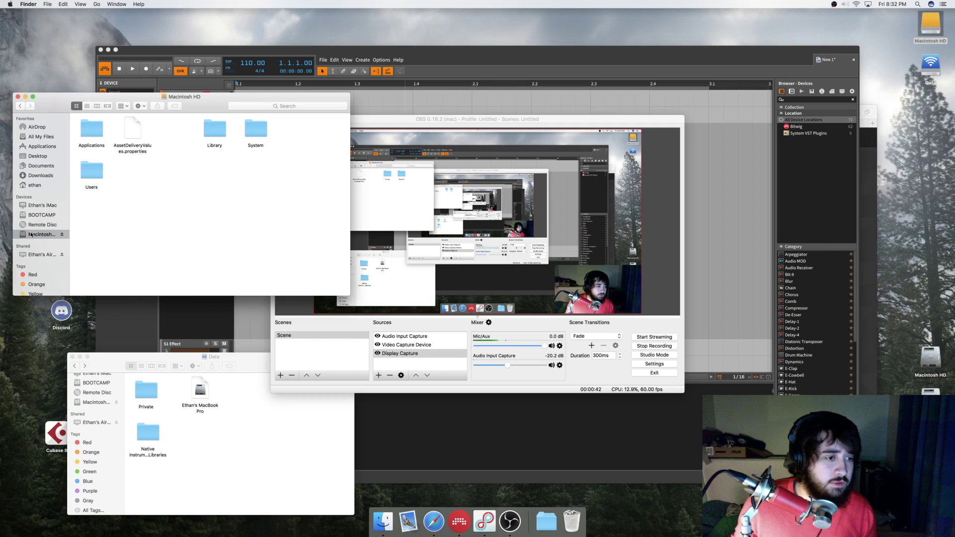
{"action": "left_click", "coordinate": [138, 133]}
{"action": "double_click", "coordinate": [92, 172]}
{"action": "left_click", "coordinate": [103, 130]}
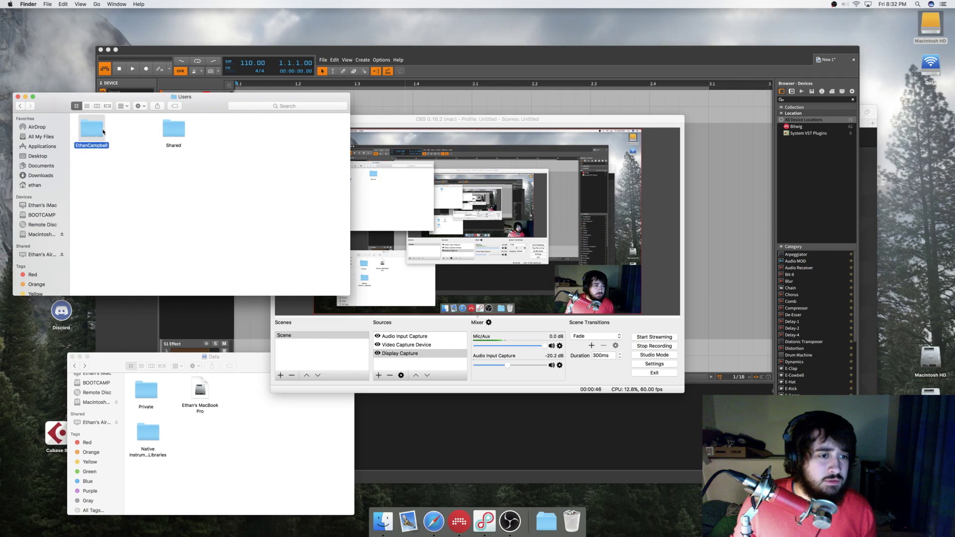
{"action": "double_click", "coordinate": [103, 131]}
{"action": "double_click", "coordinate": [184, 133]}
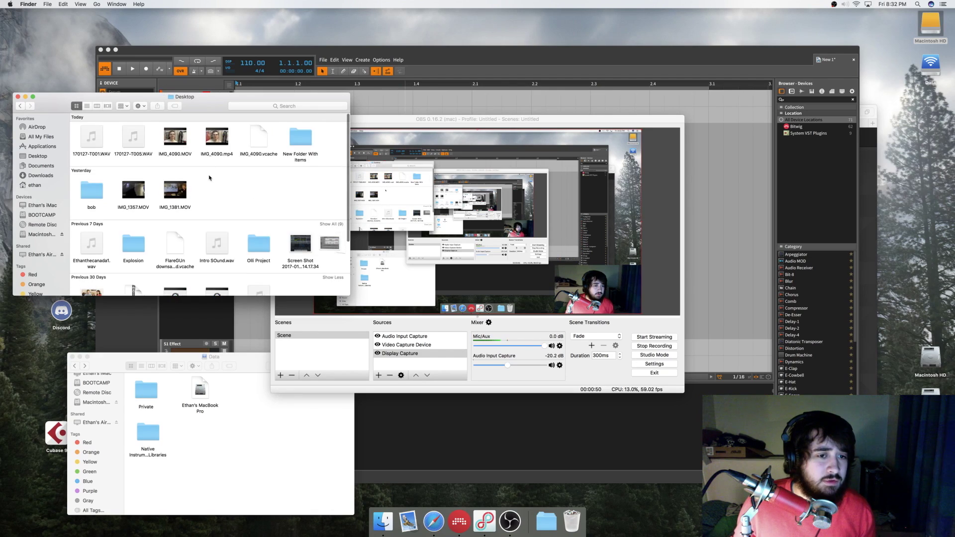
{"action": "scroll", "coordinate": [209, 178], "scroll_direction": "down", "scroll_amount": 1}
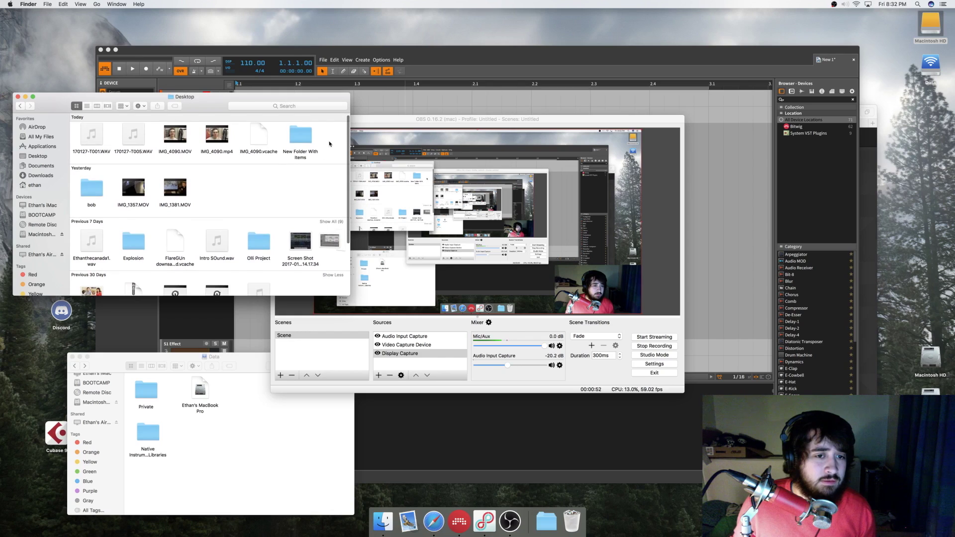
Check the contents of New Folder With Items, and copy the folder to the local desktop
{"action": "left_click", "coordinate": [300, 139]}
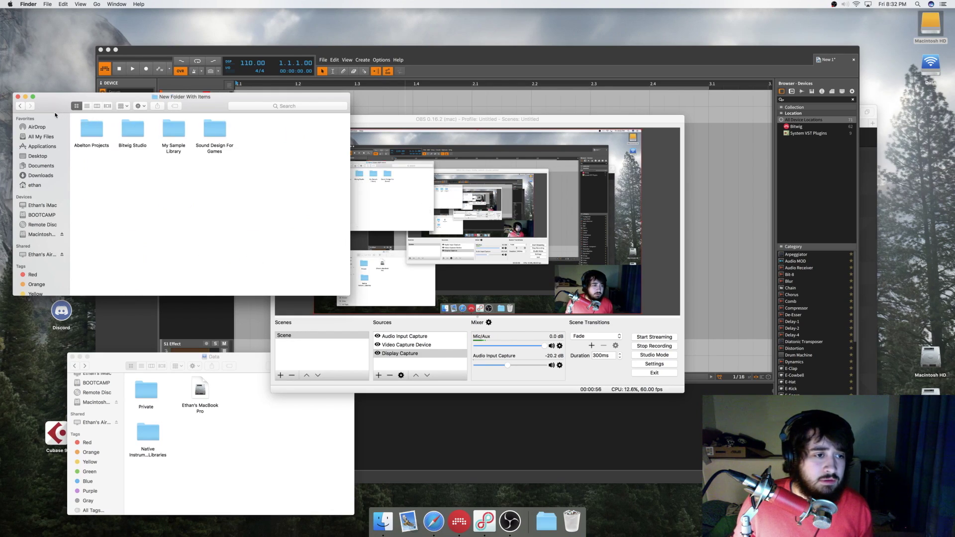
{"action": "left_click", "coordinate": [20, 106]}
{"action": "left_click_drag", "start_coordinate": [150, 98], "coordinate": [284, 158]}
{"action": "left_click_drag", "start_coordinate": [435, 198], "coordinate": [59, 190]}
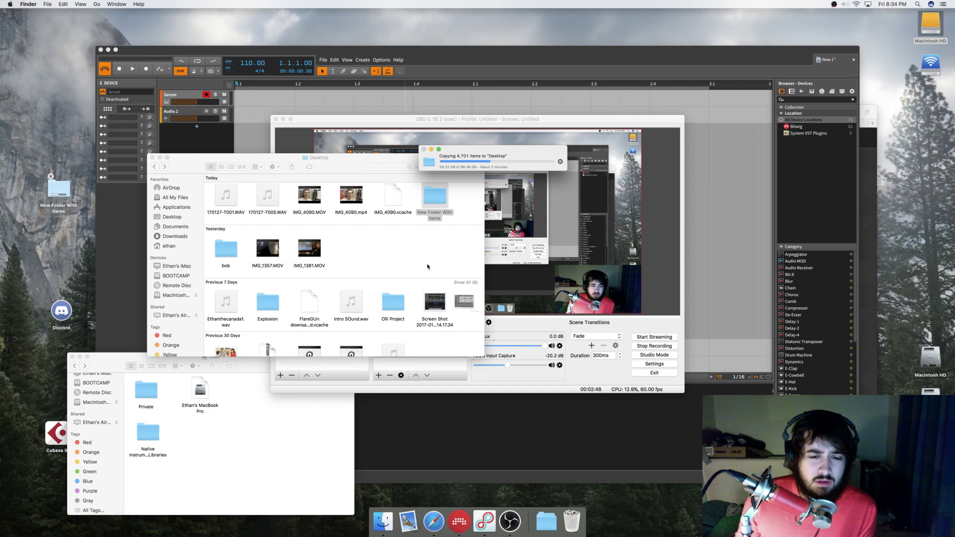
Review the source Desktop files and the project and sample folders inside New Folder With Items
{"action": "scroll", "coordinate": [427, 266], "scroll_direction": "down", "scroll_amount": 3}
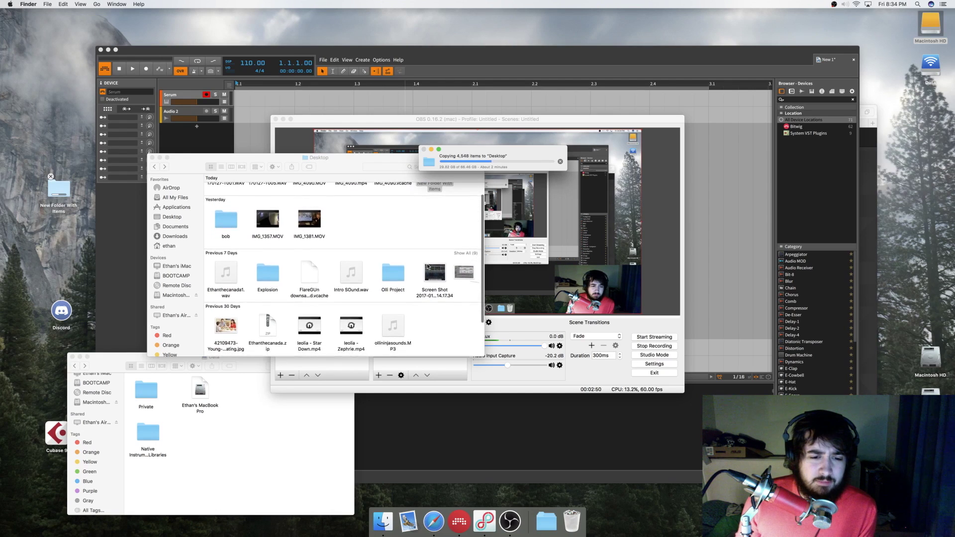
{"action": "scroll", "coordinate": [427, 267], "scroll_direction": "up", "scroll_amount": 3}
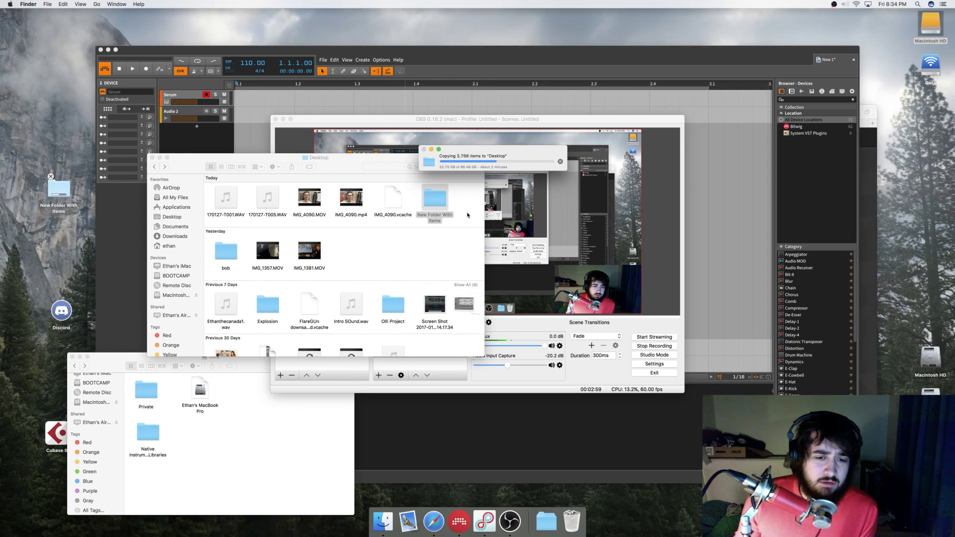
{"action": "double_click", "coordinate": [440, 198]}
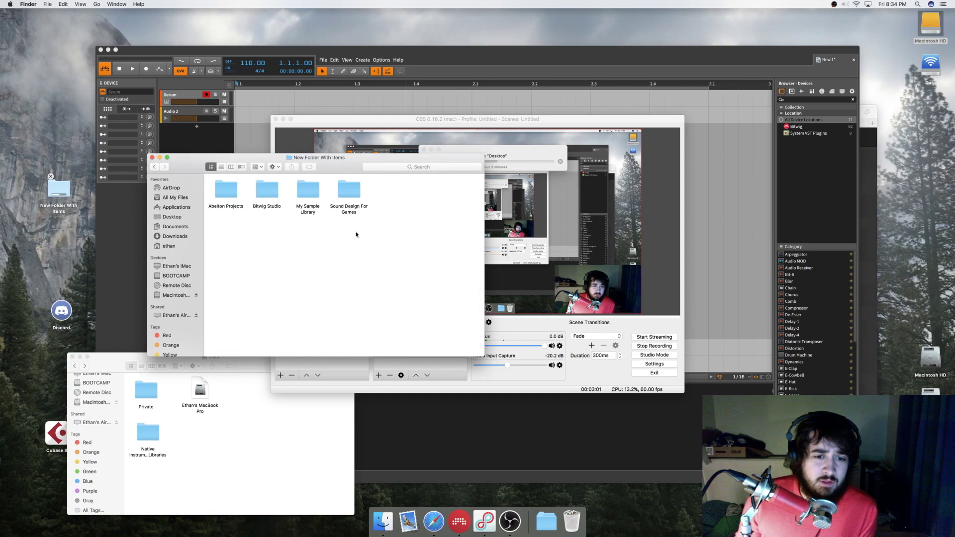
{"action": "left_click", "coordinate": [354, 196]}
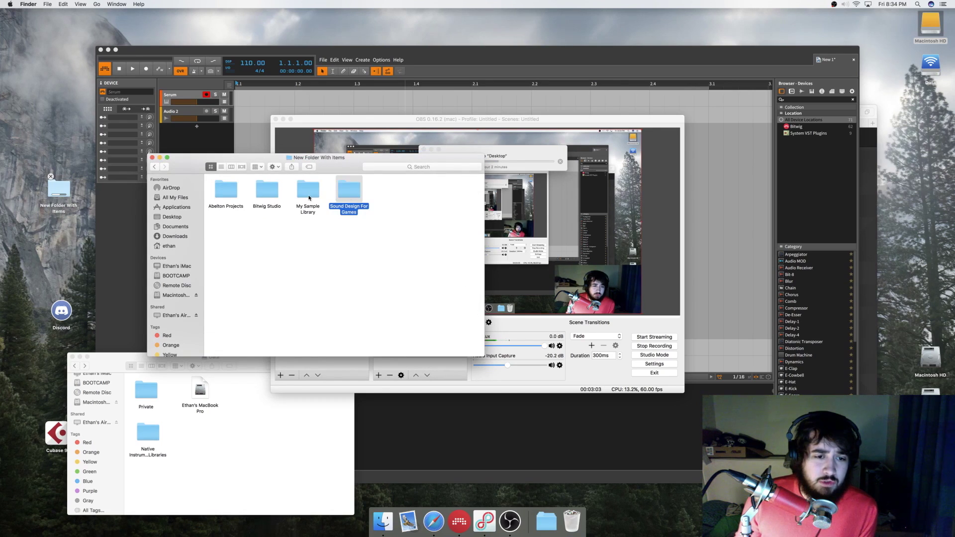
{"action": "left_click", "coordinate": [313, 251]}
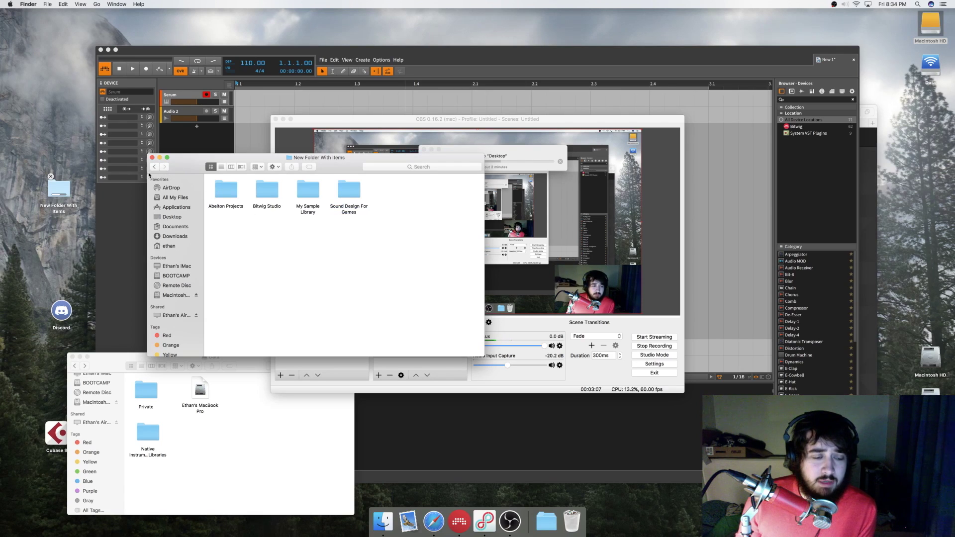
{"action": "left_click", "coordinate": [226, 191]}
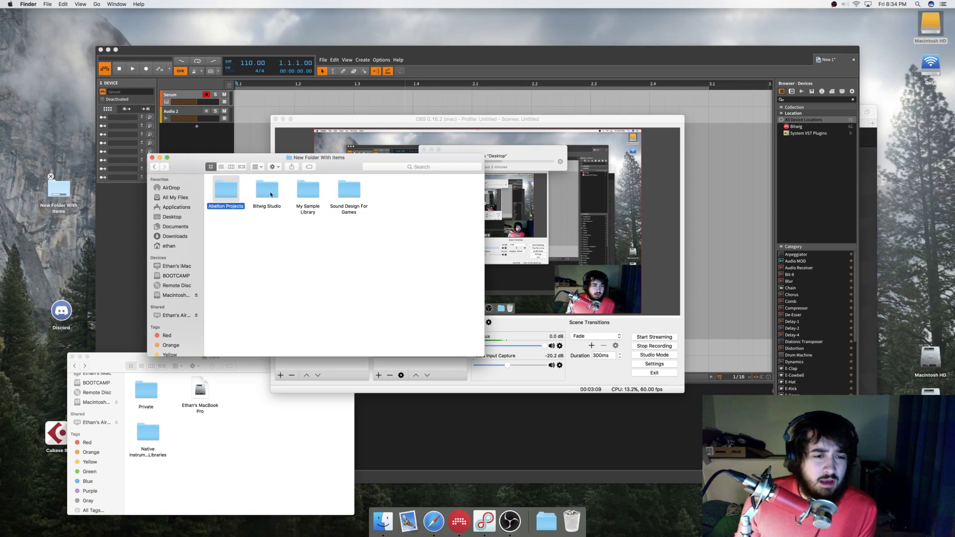
{"action": "left_click", "coordinate": [271, 194]}
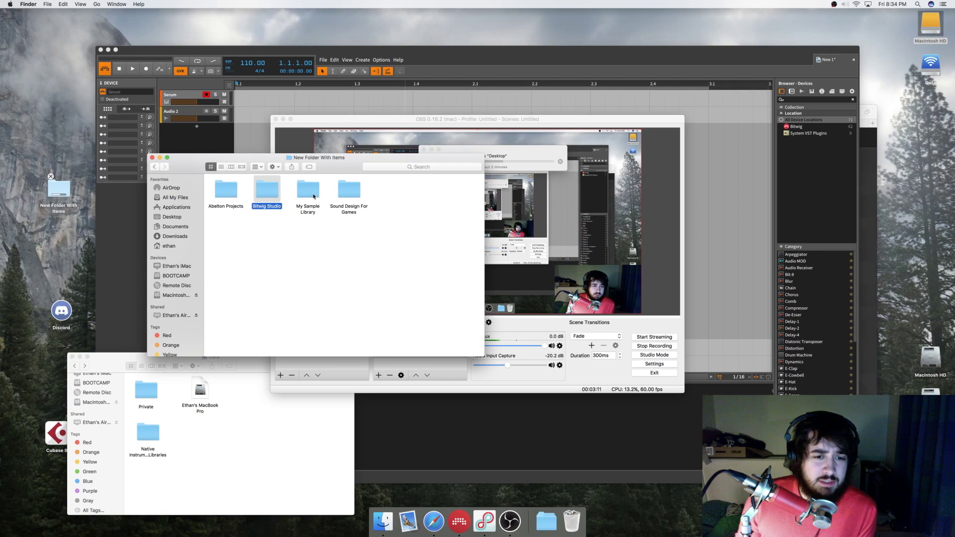
{"action": "left_click", "coordinate": [234, 201]}
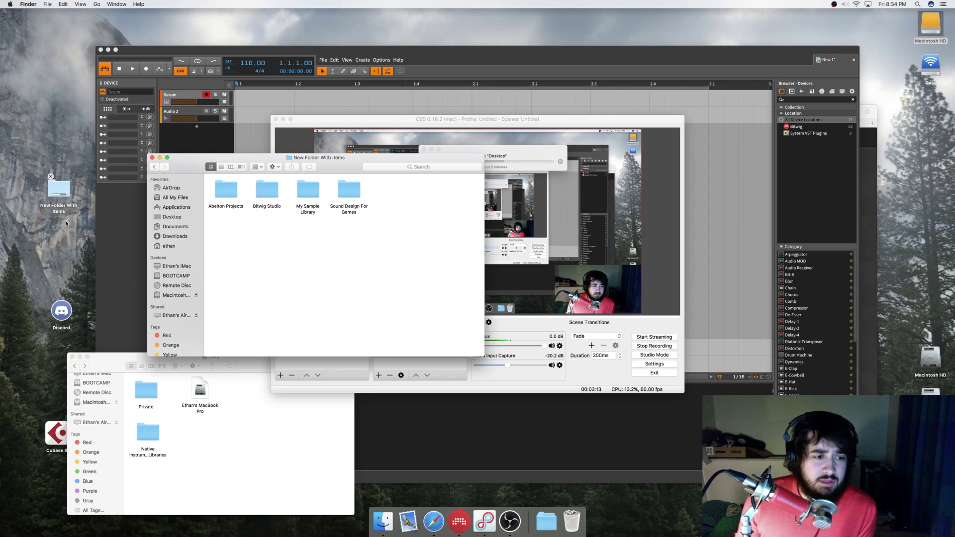
Reposition the Data and New Folder With Items windows, leaving New Folder With Items in front
{"action": "left_click_drag", "start_coordinate": [193, 170], "coordinate": [196, 176]}
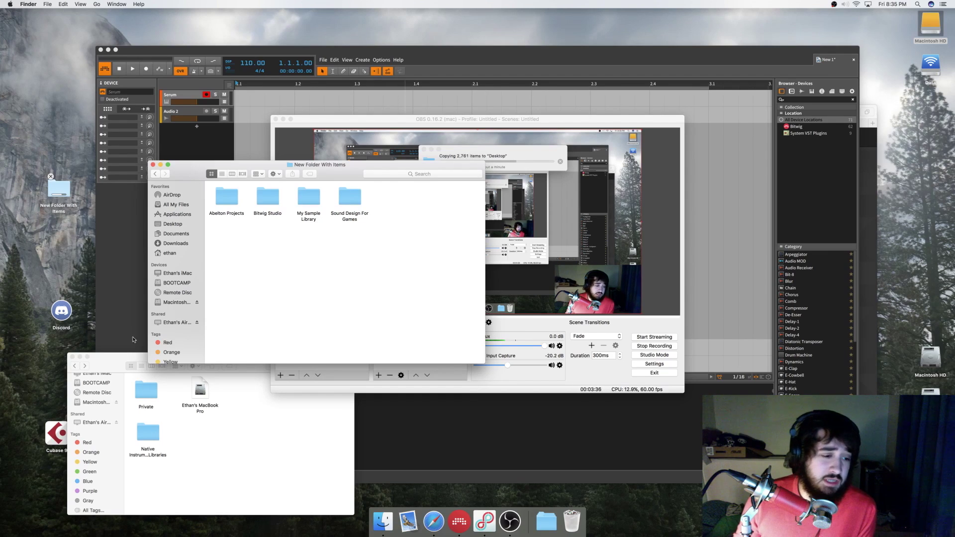
{"action": "left_click_drag", "start_coordinate": [104, 366], "coordinate": [153, 252]}
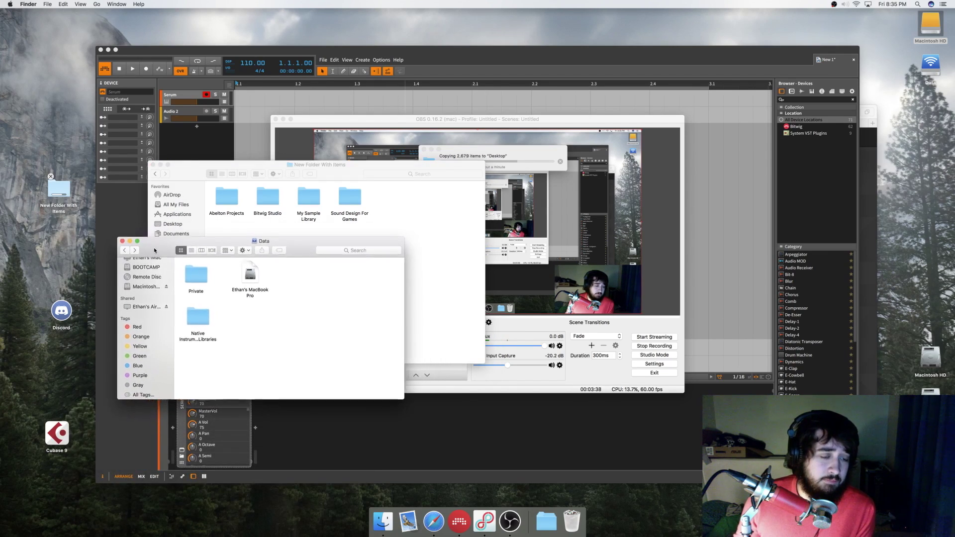
{"action": "left_click_drag", "start_coordinate": [189, 175], "coordinate": [174, 183]}
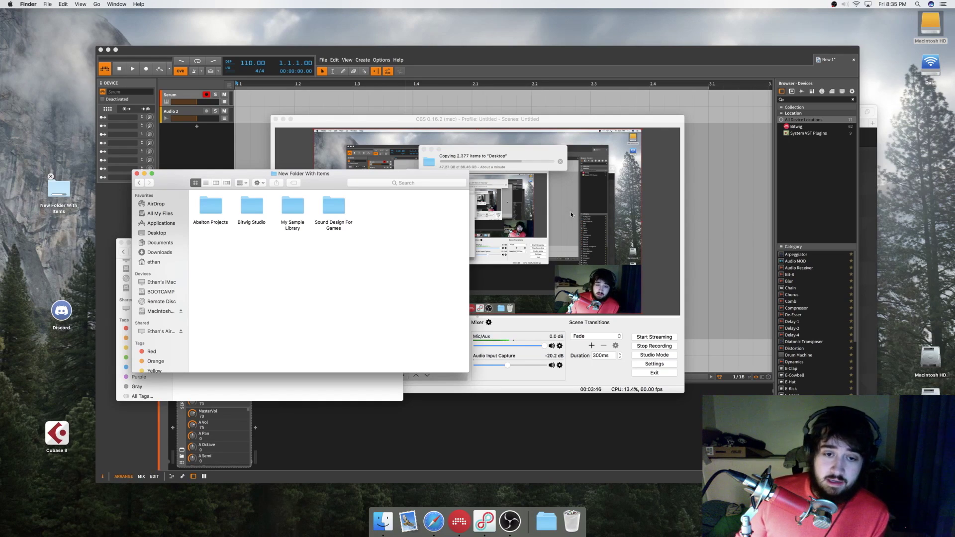
Switch to Bitwig Studio, open the device browser for the Serum track's chain, and filter it to System VST Plugins
{"action": "left_click", "coordinate": [460, 424]}
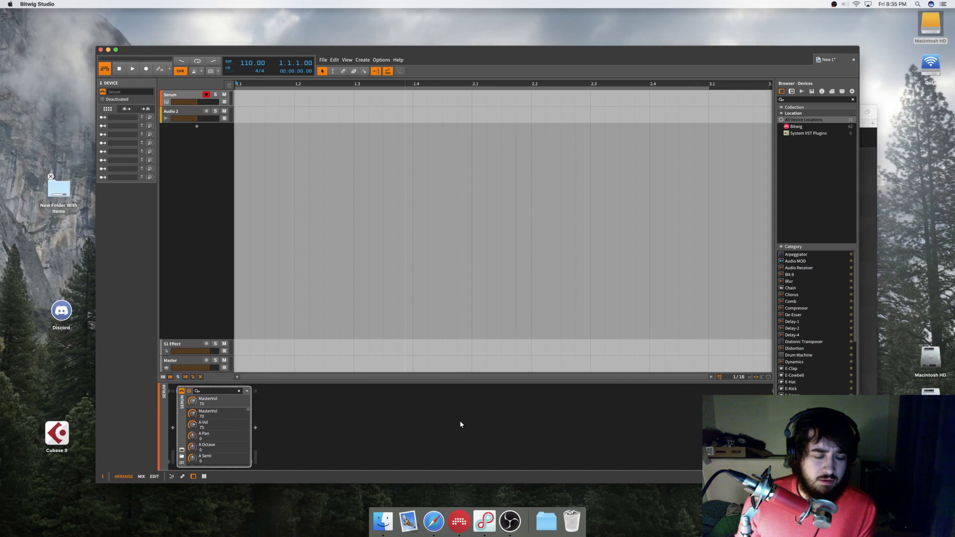
{"action": "double_click", "coordinate": [460, 424]}
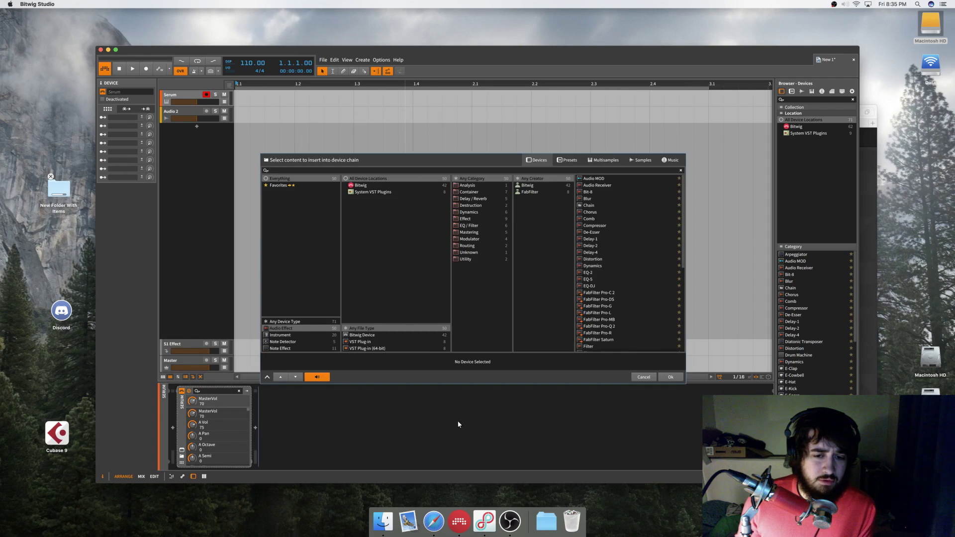
{"action": "left_click", "coordinate": [389, 193]}
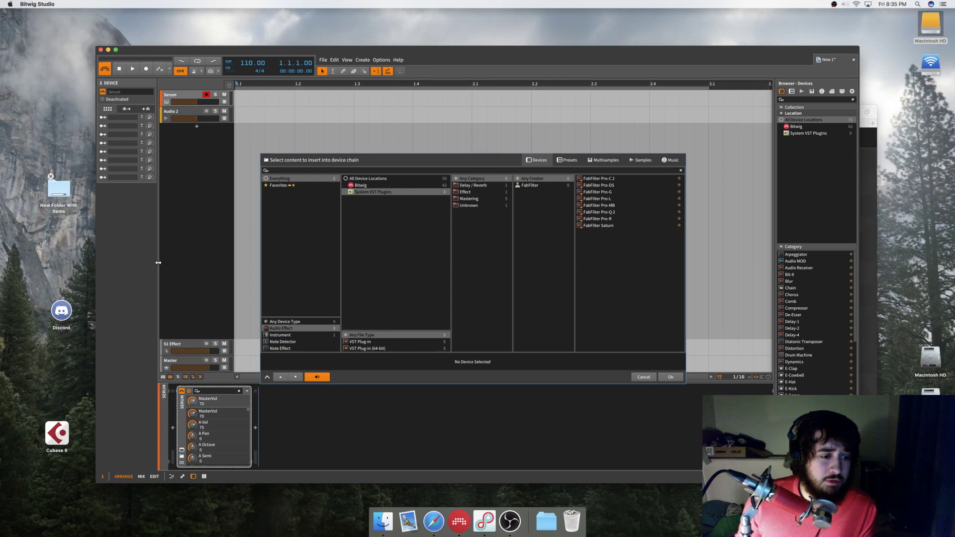
Launch Discord from the desktop and bring the OBS window to the front
{"action": "left_click", "coordinate": [67, 313]}
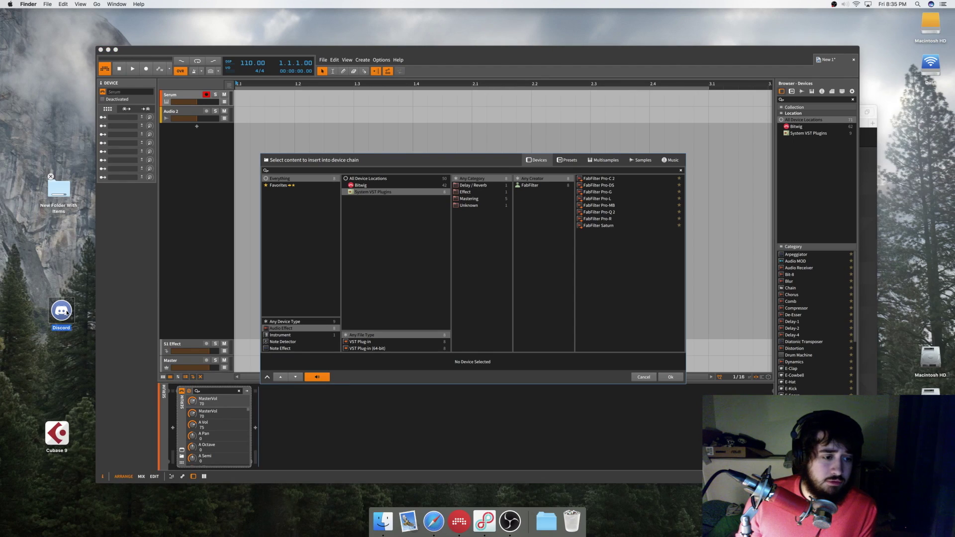
{"action": "double_click", "coordinate": [67, 312]}
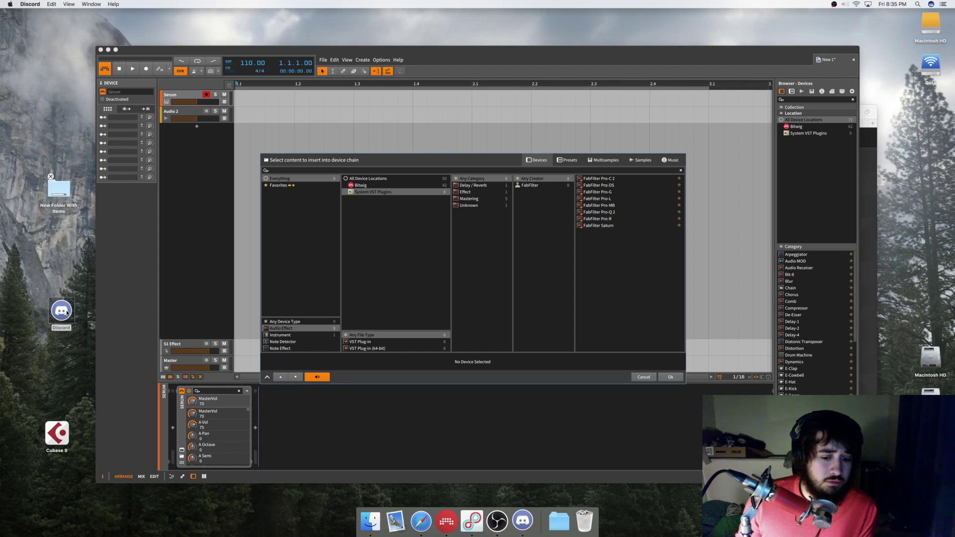
{"action": "left_click", "coordinate": [505, 530]}
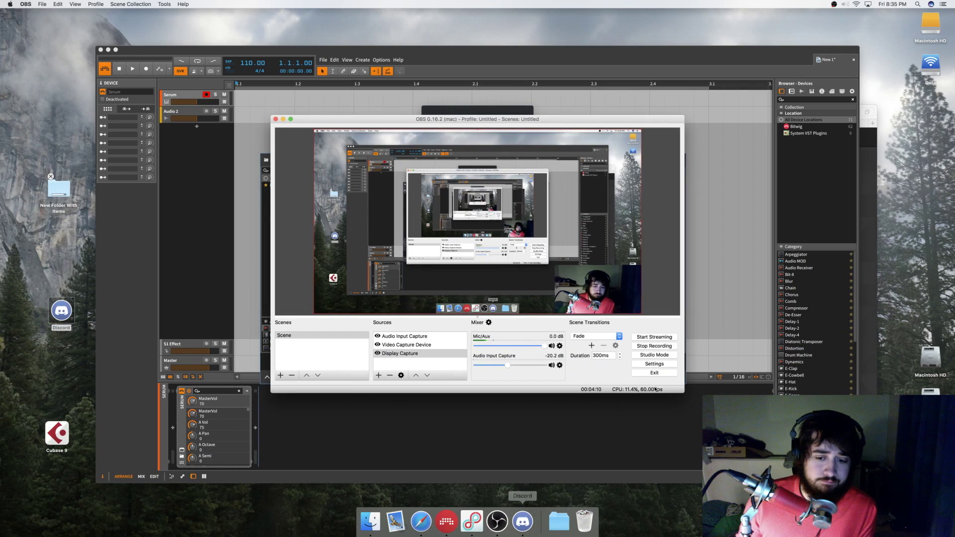